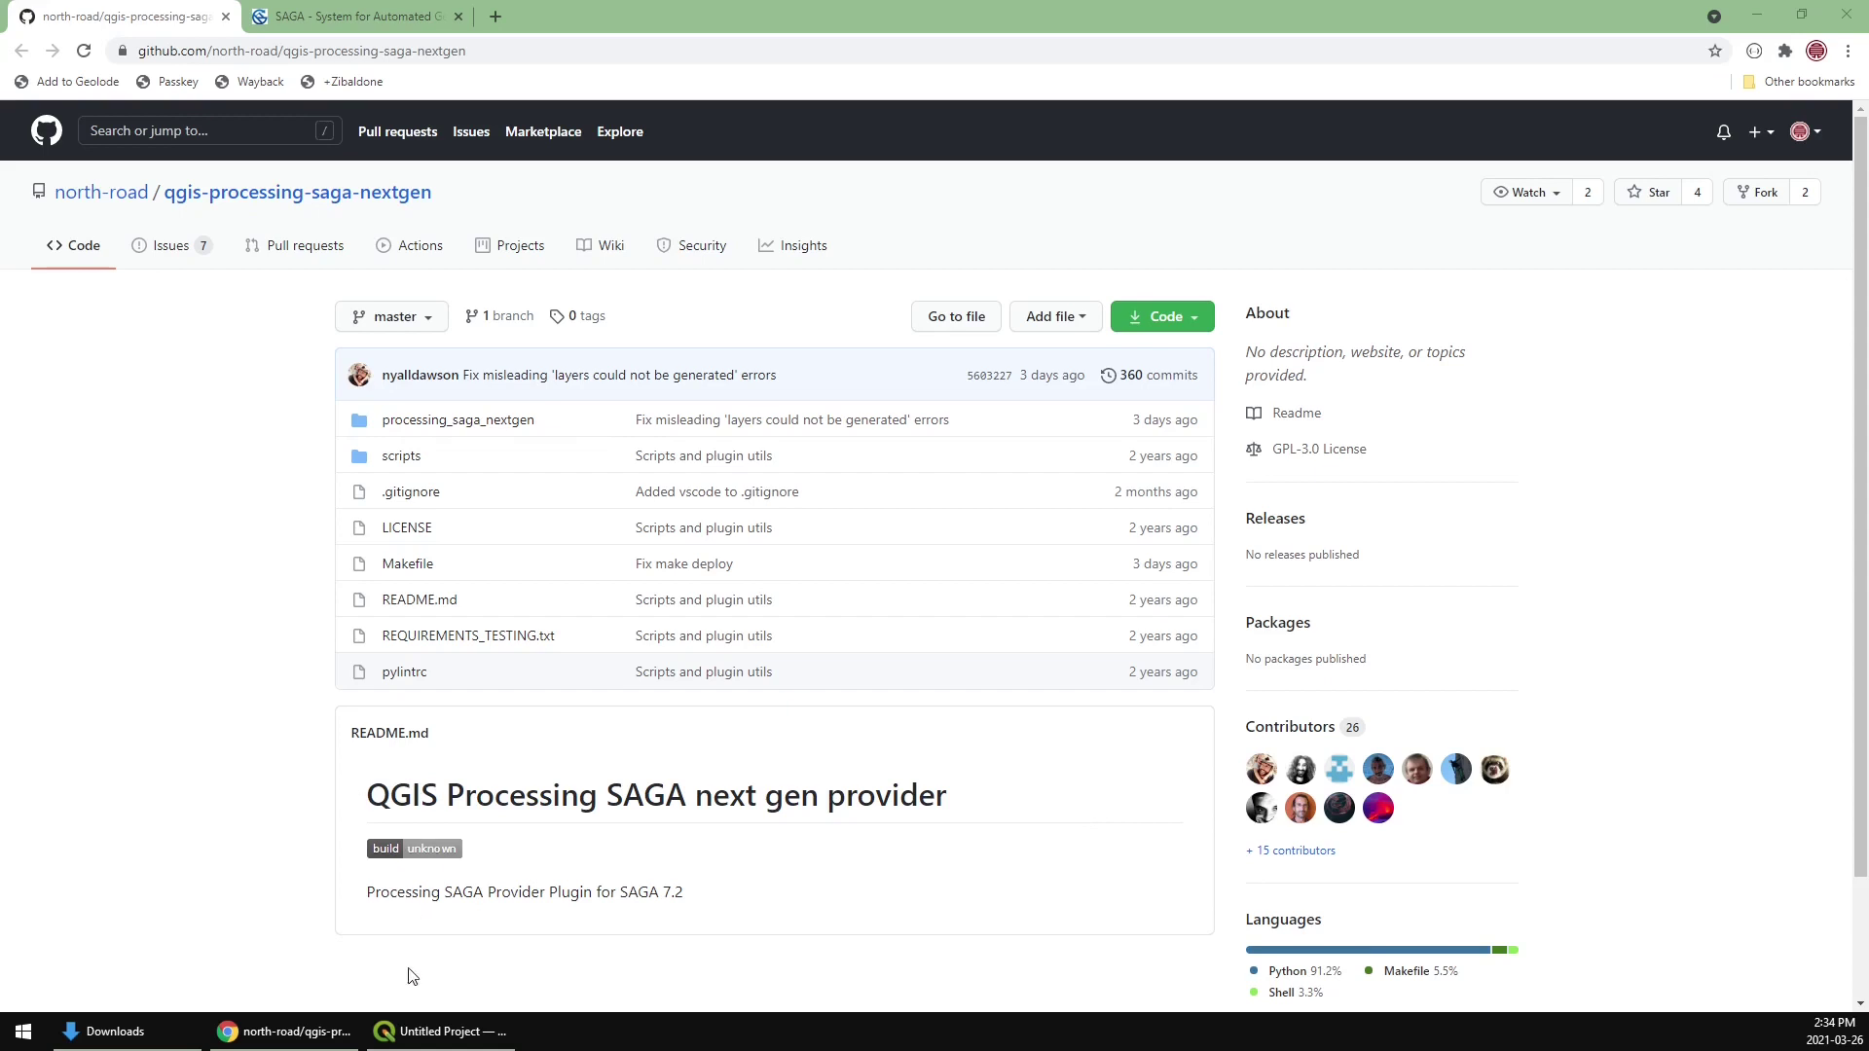
Leave the GitHub saga-nextgen repository page and bring the untitled QGIS project forward
left_click(449, 1040)
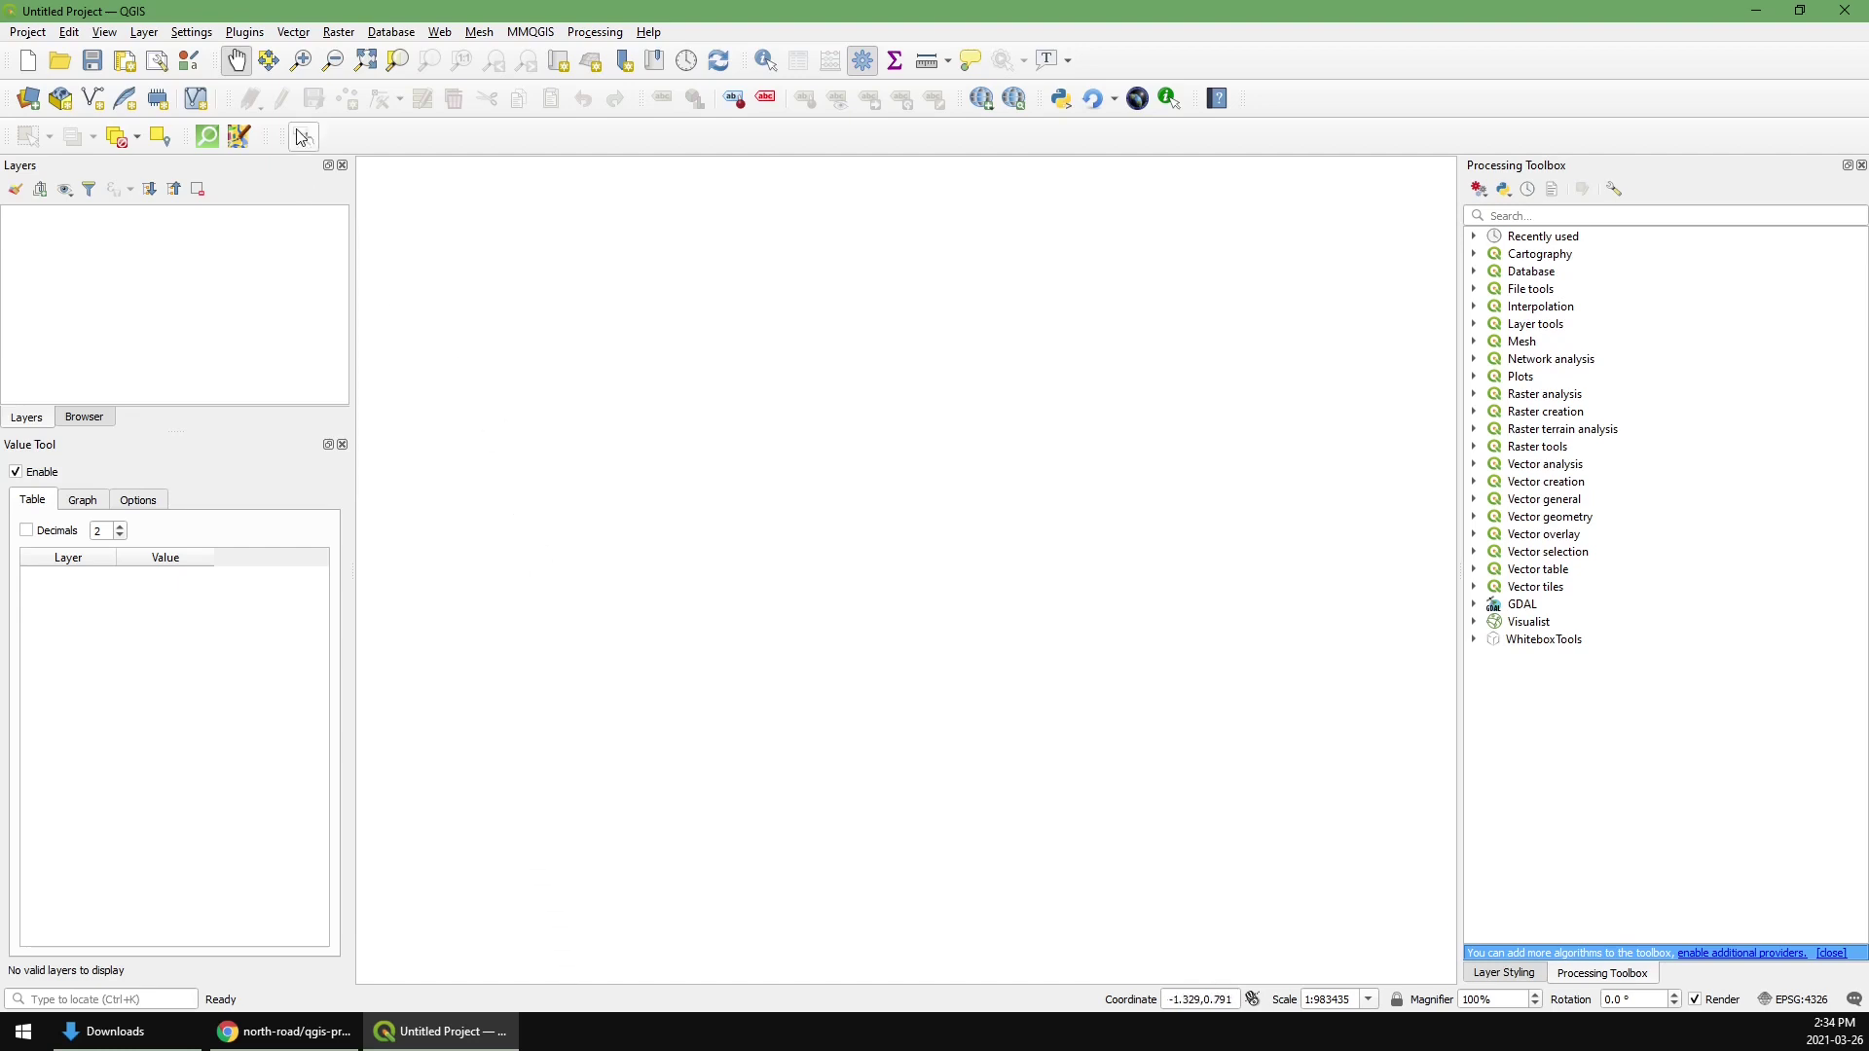
Open the Plugins manager, search 'saga', and enable 'Show also experimental plugins'
left_click(245, 35)
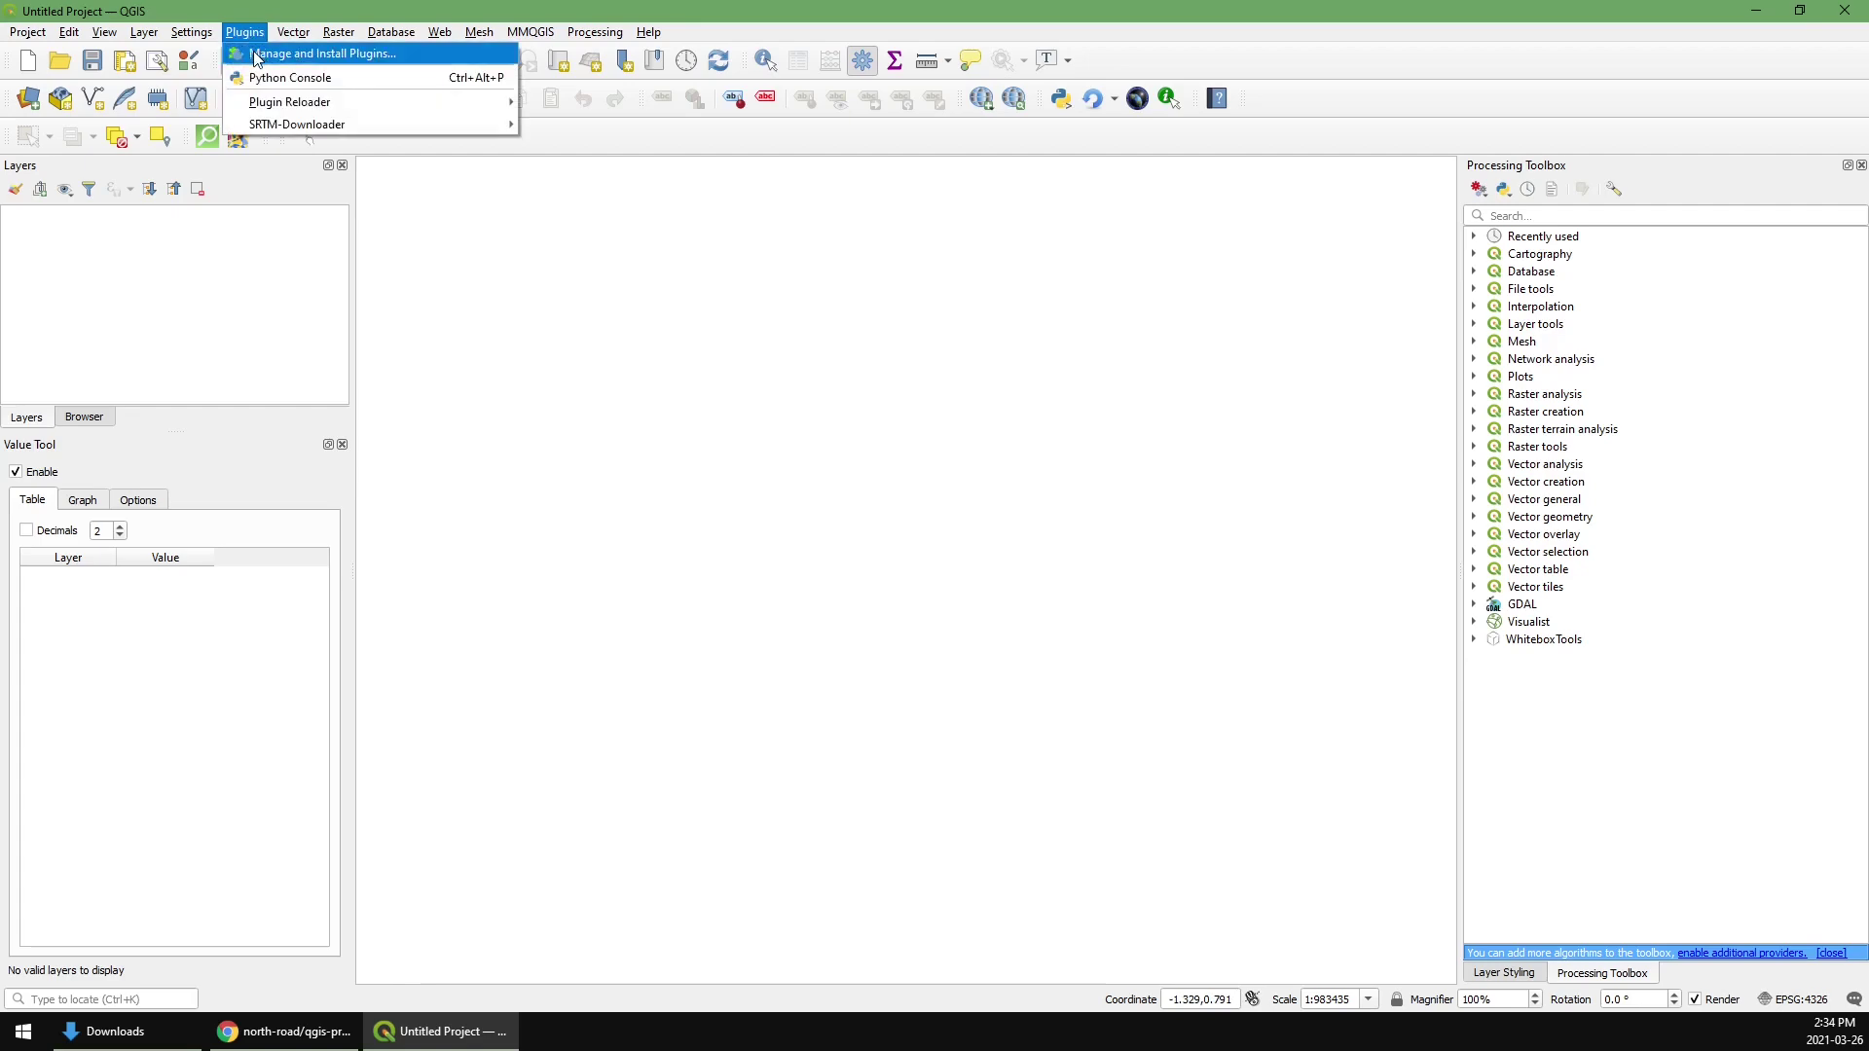
left_click(256, 55)
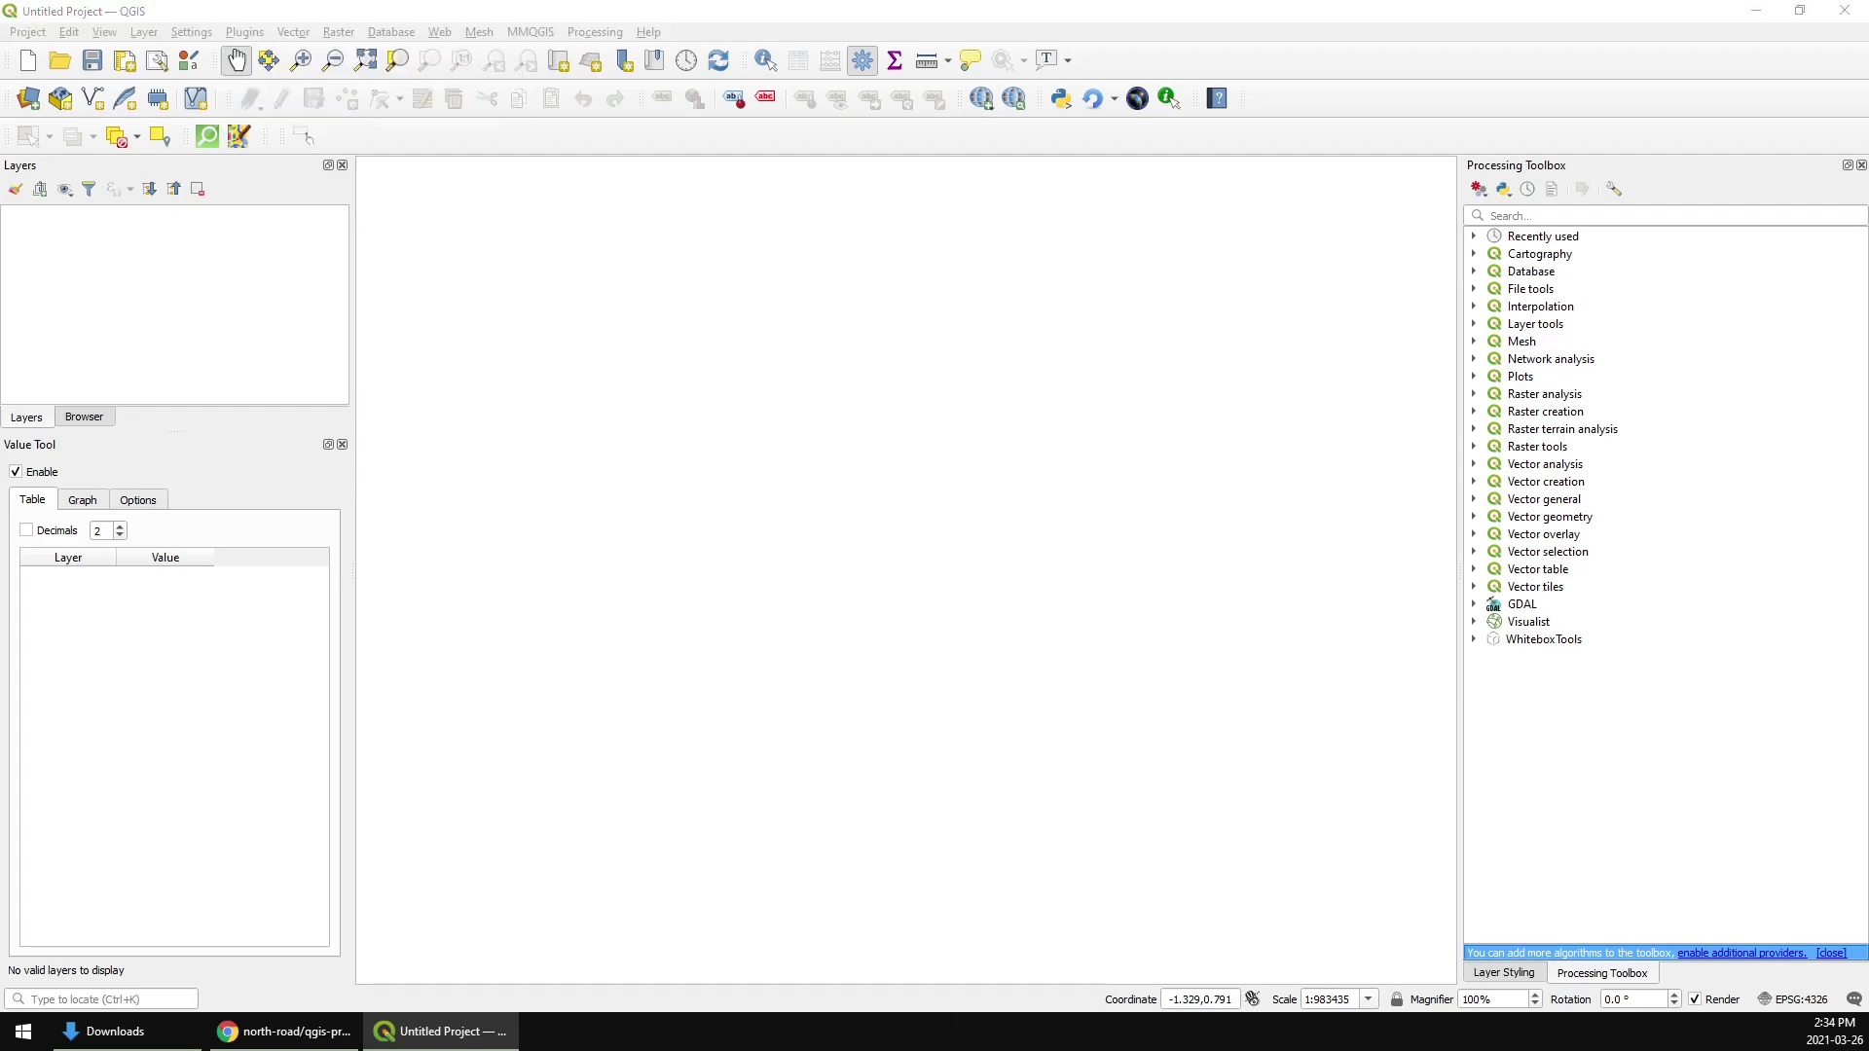
left_click_drag(891, 829, 950, 107)
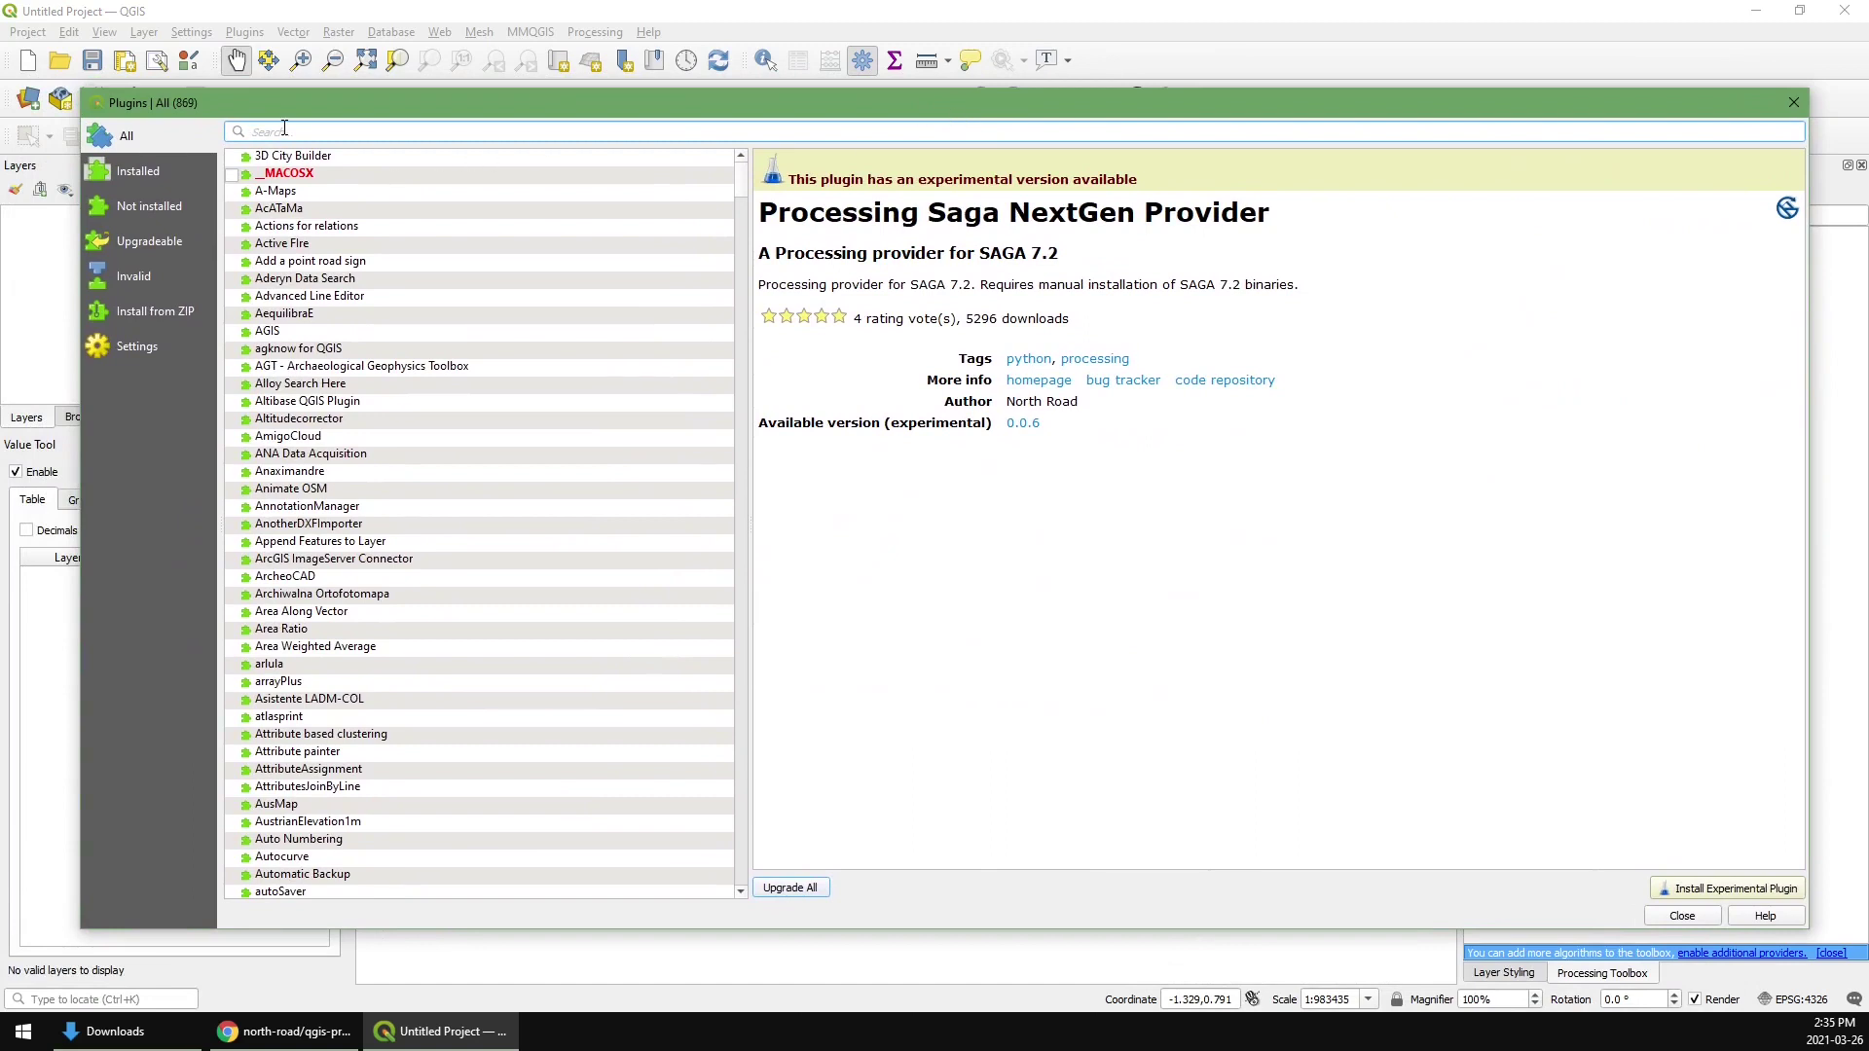
type("saga")
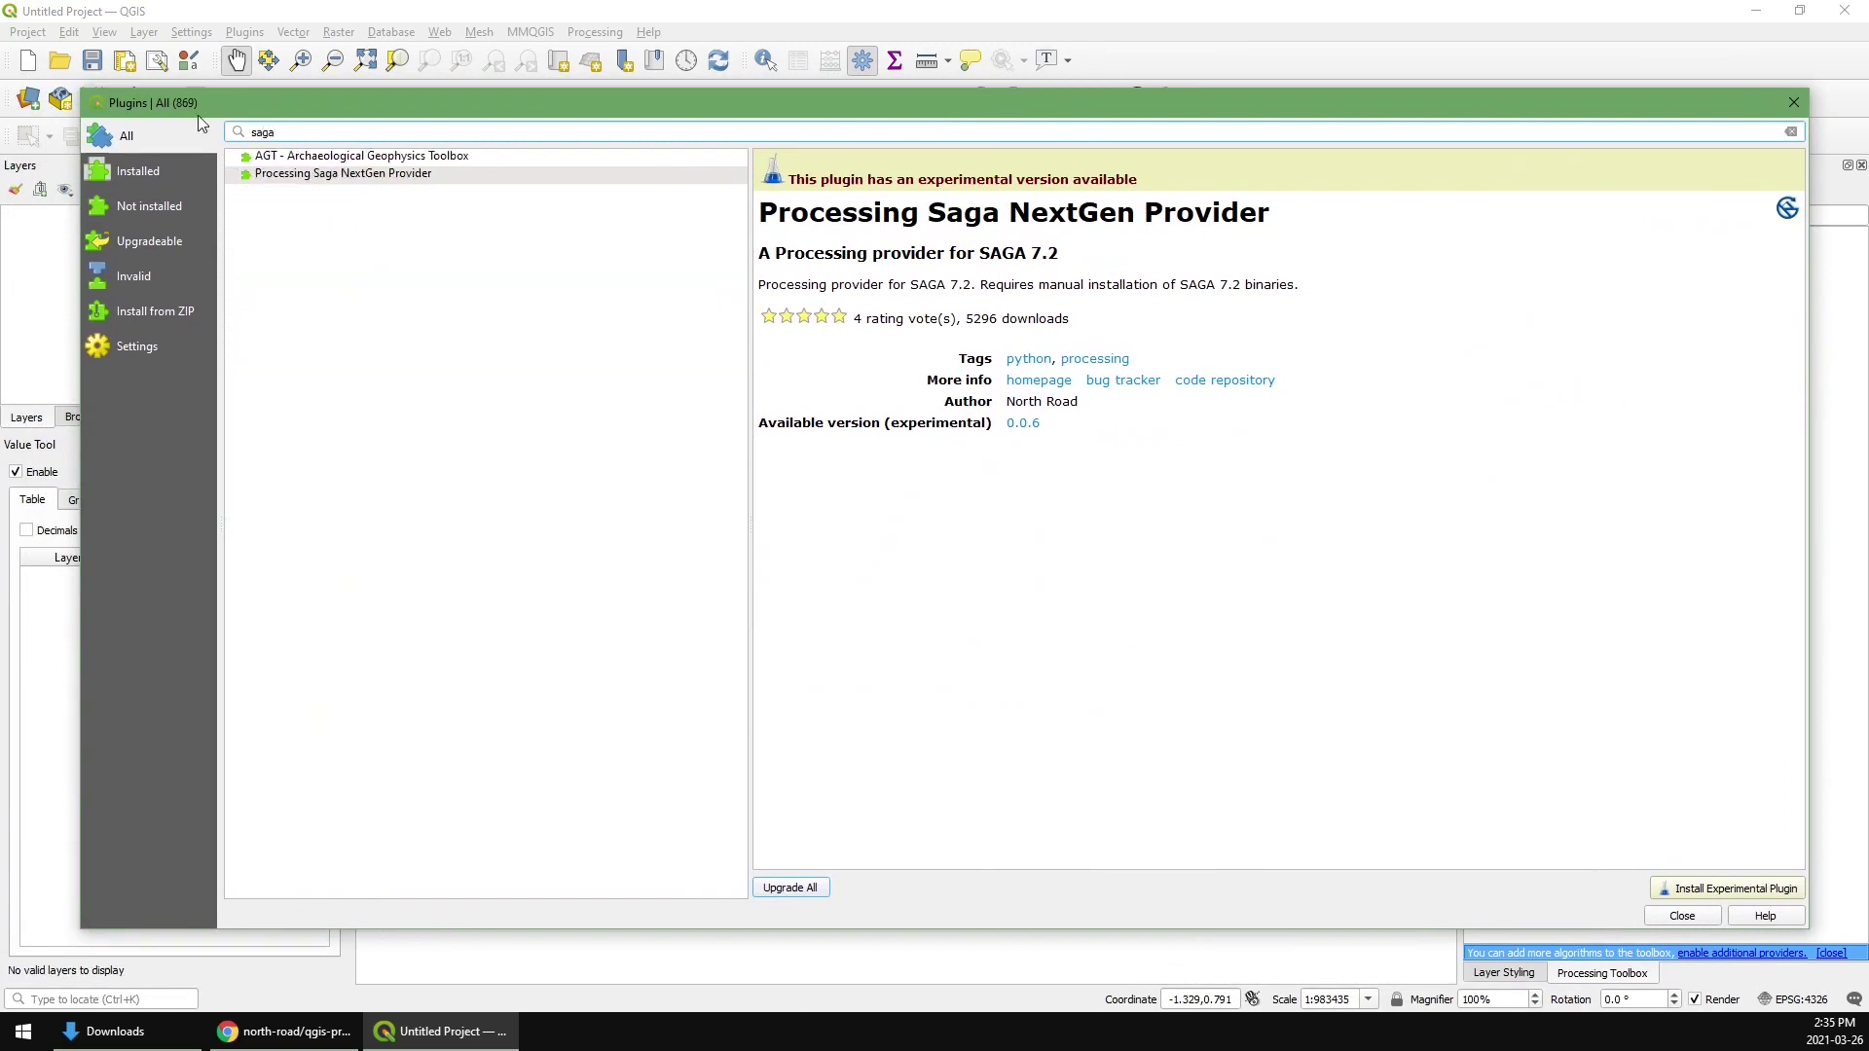
left_click(295, 176)
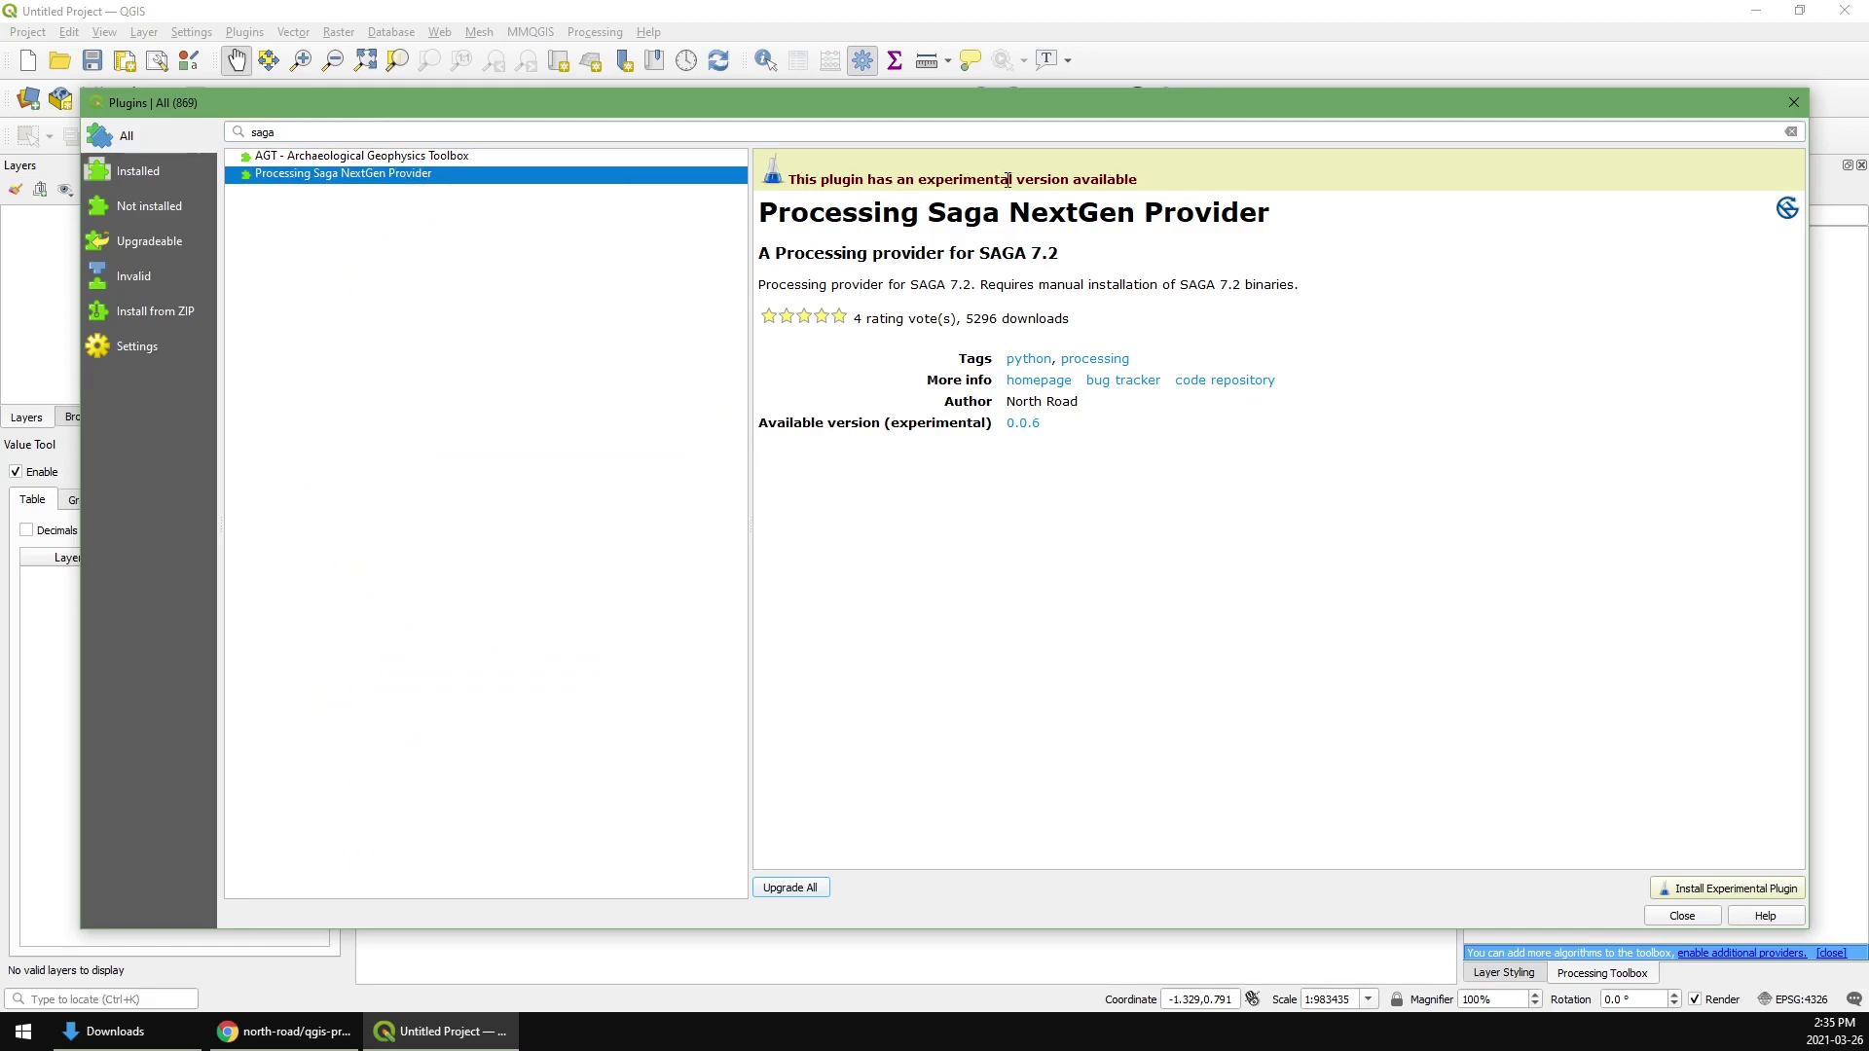
left_click(136, 347)
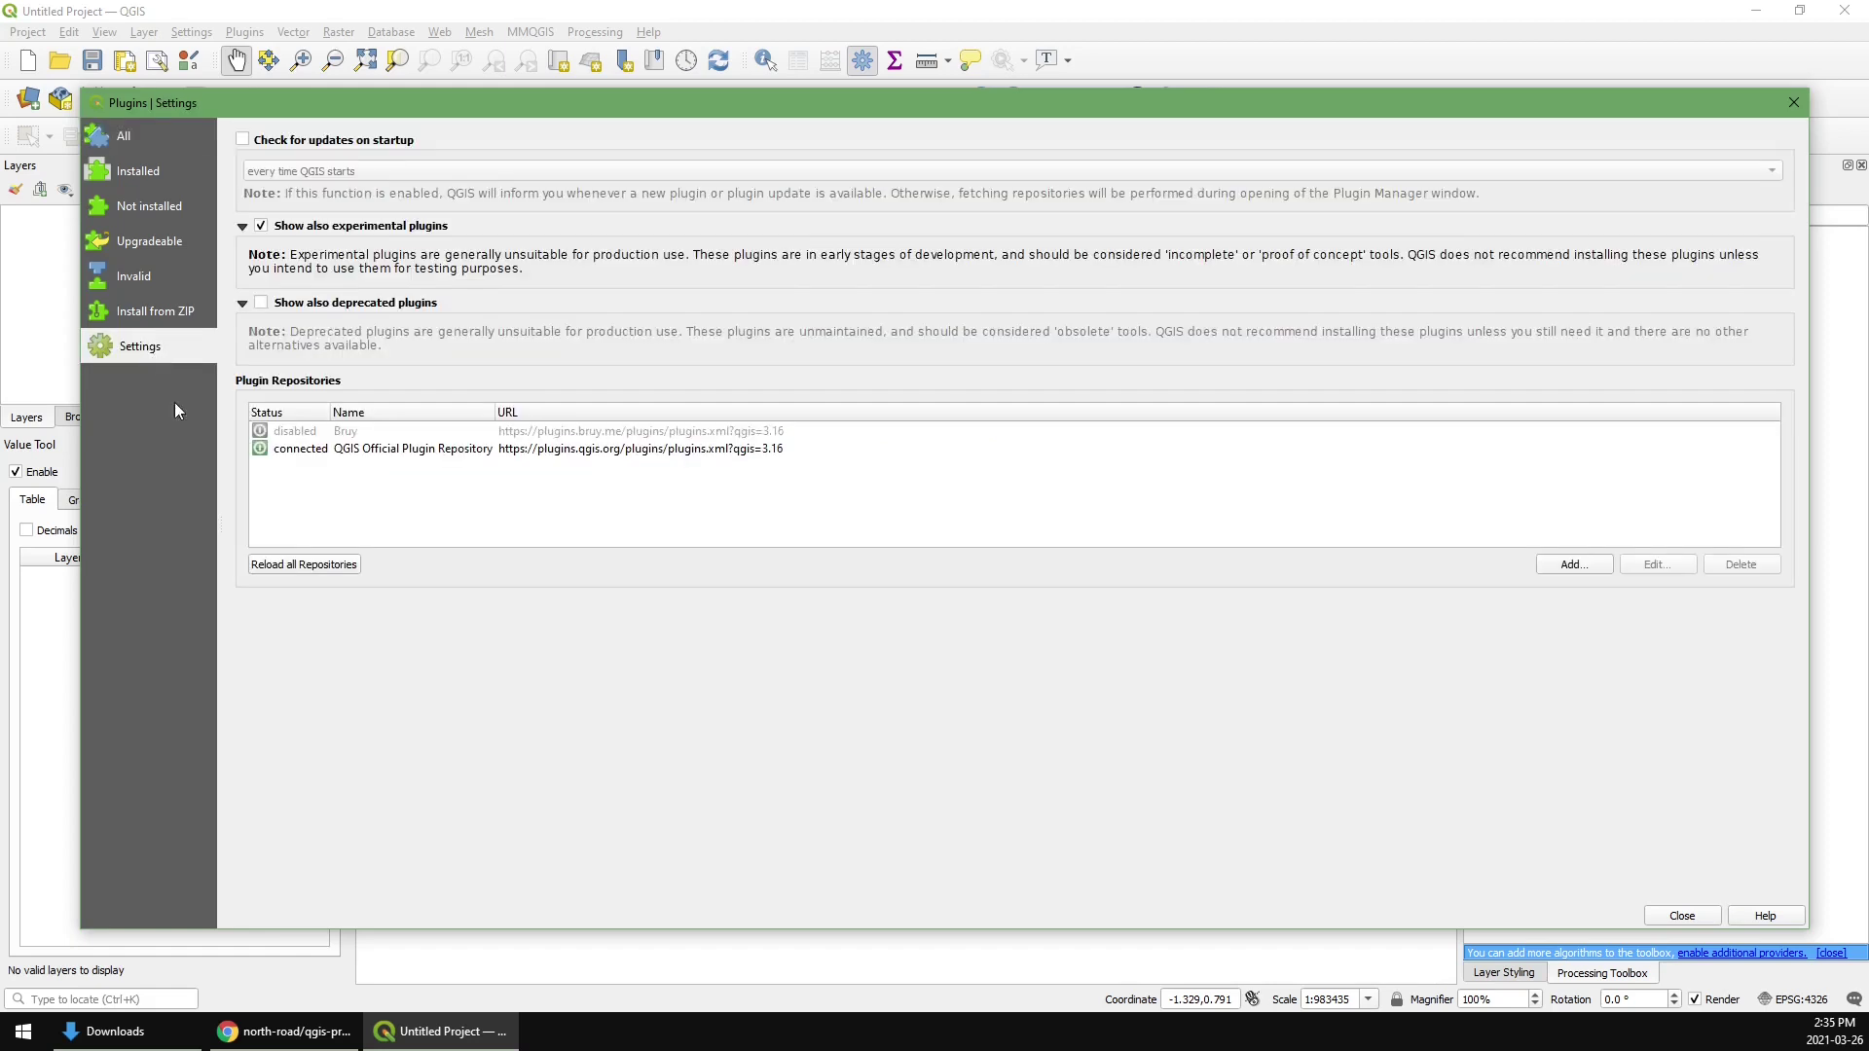
left_click(262, 231)
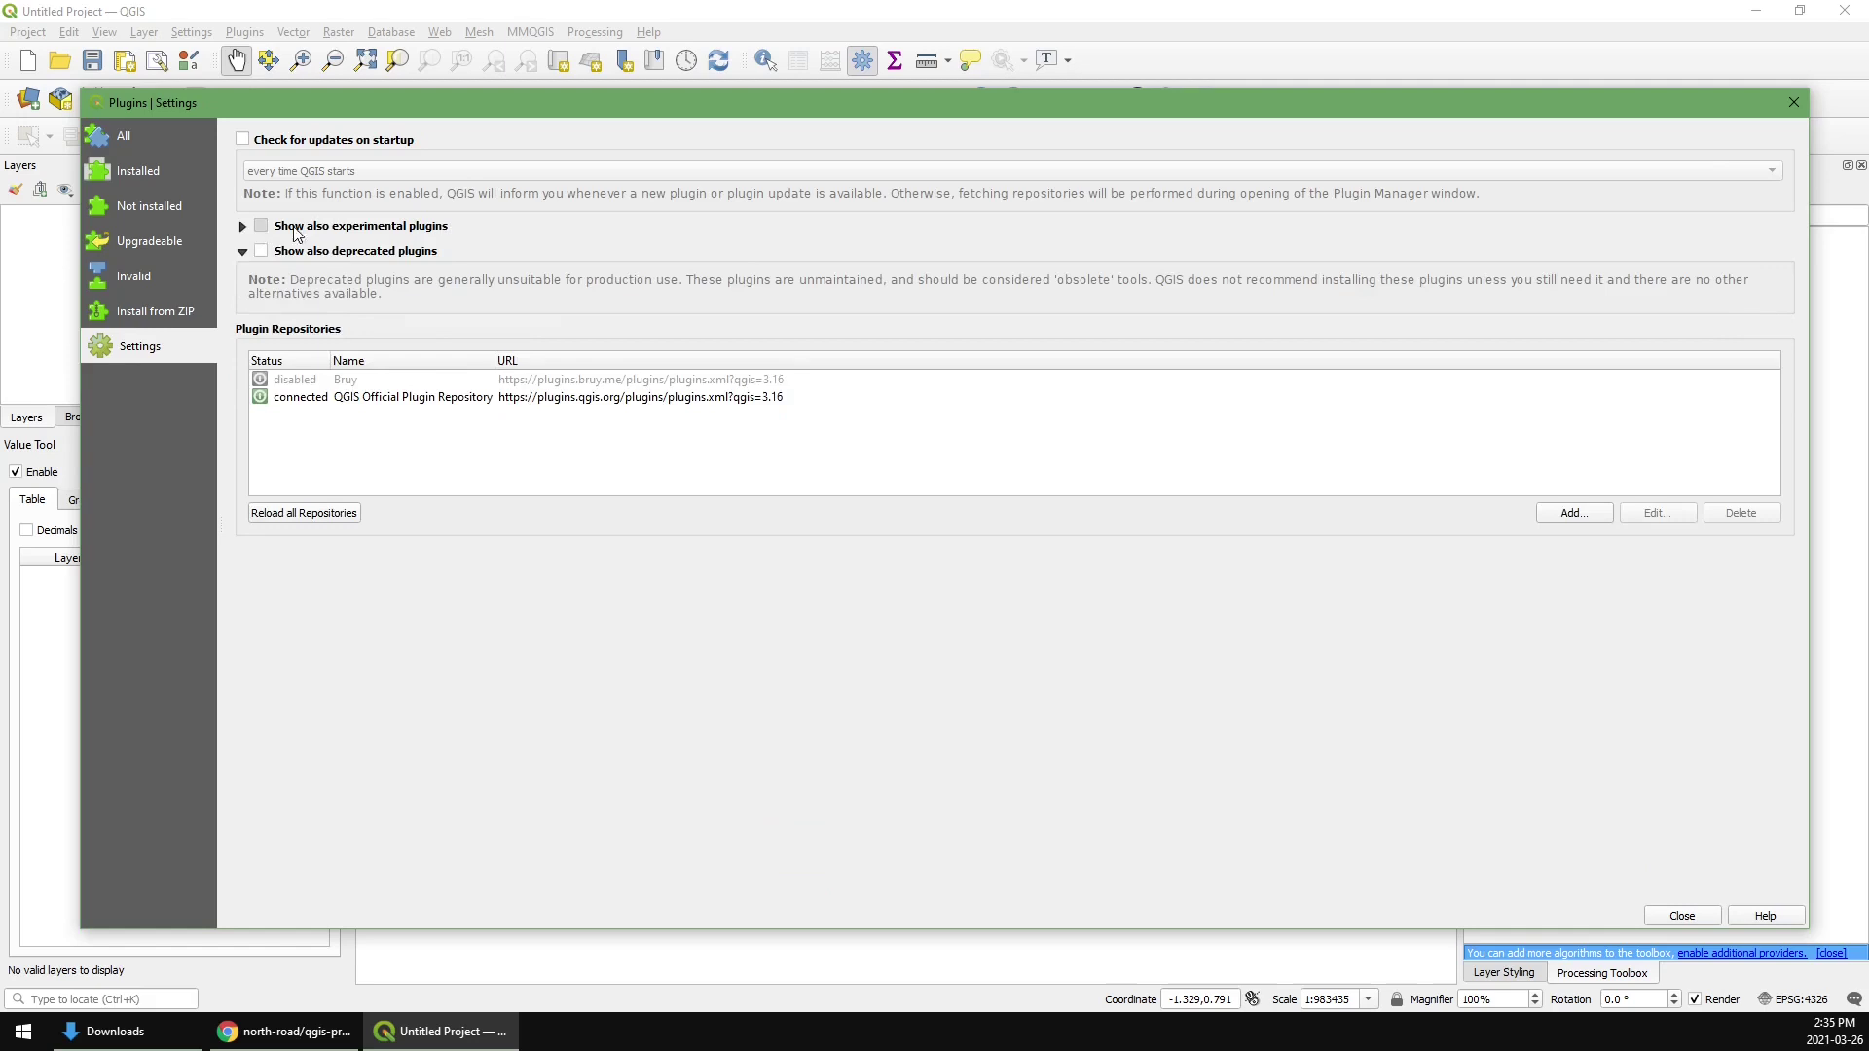
left_click(257, 232)
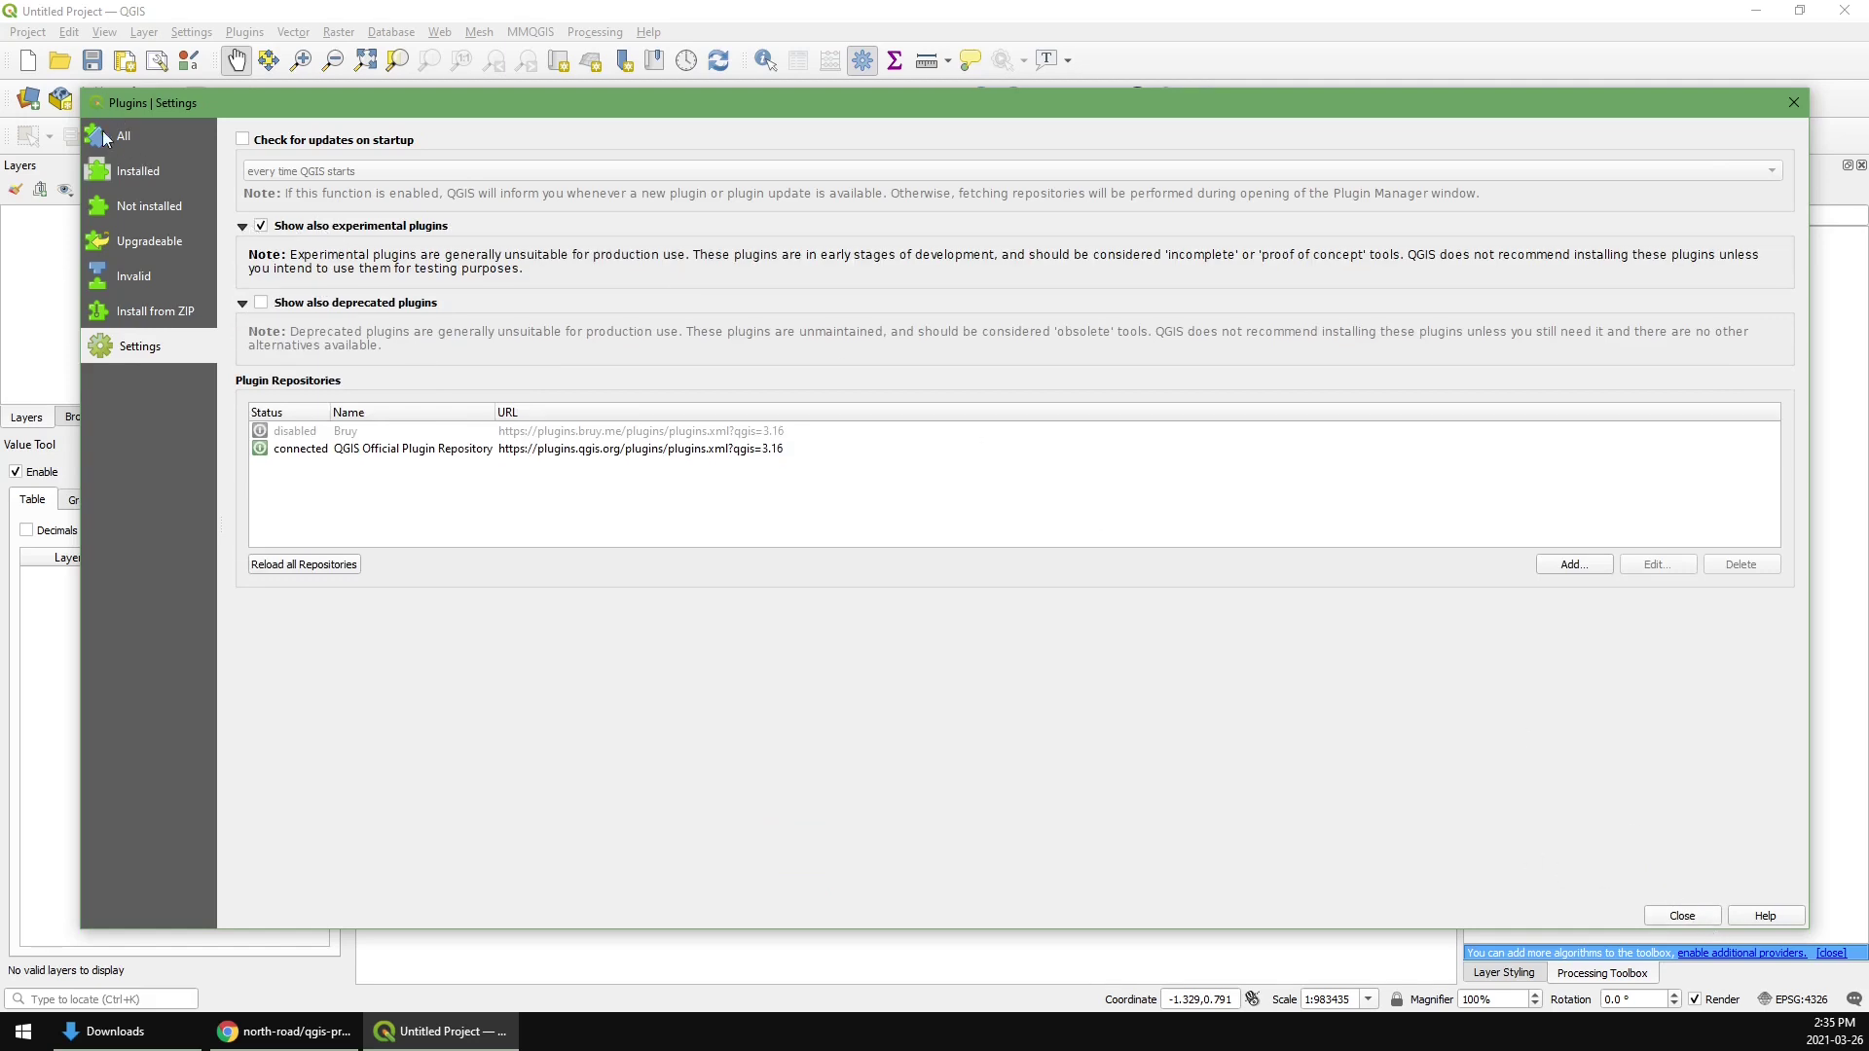
left_click(107, 137)
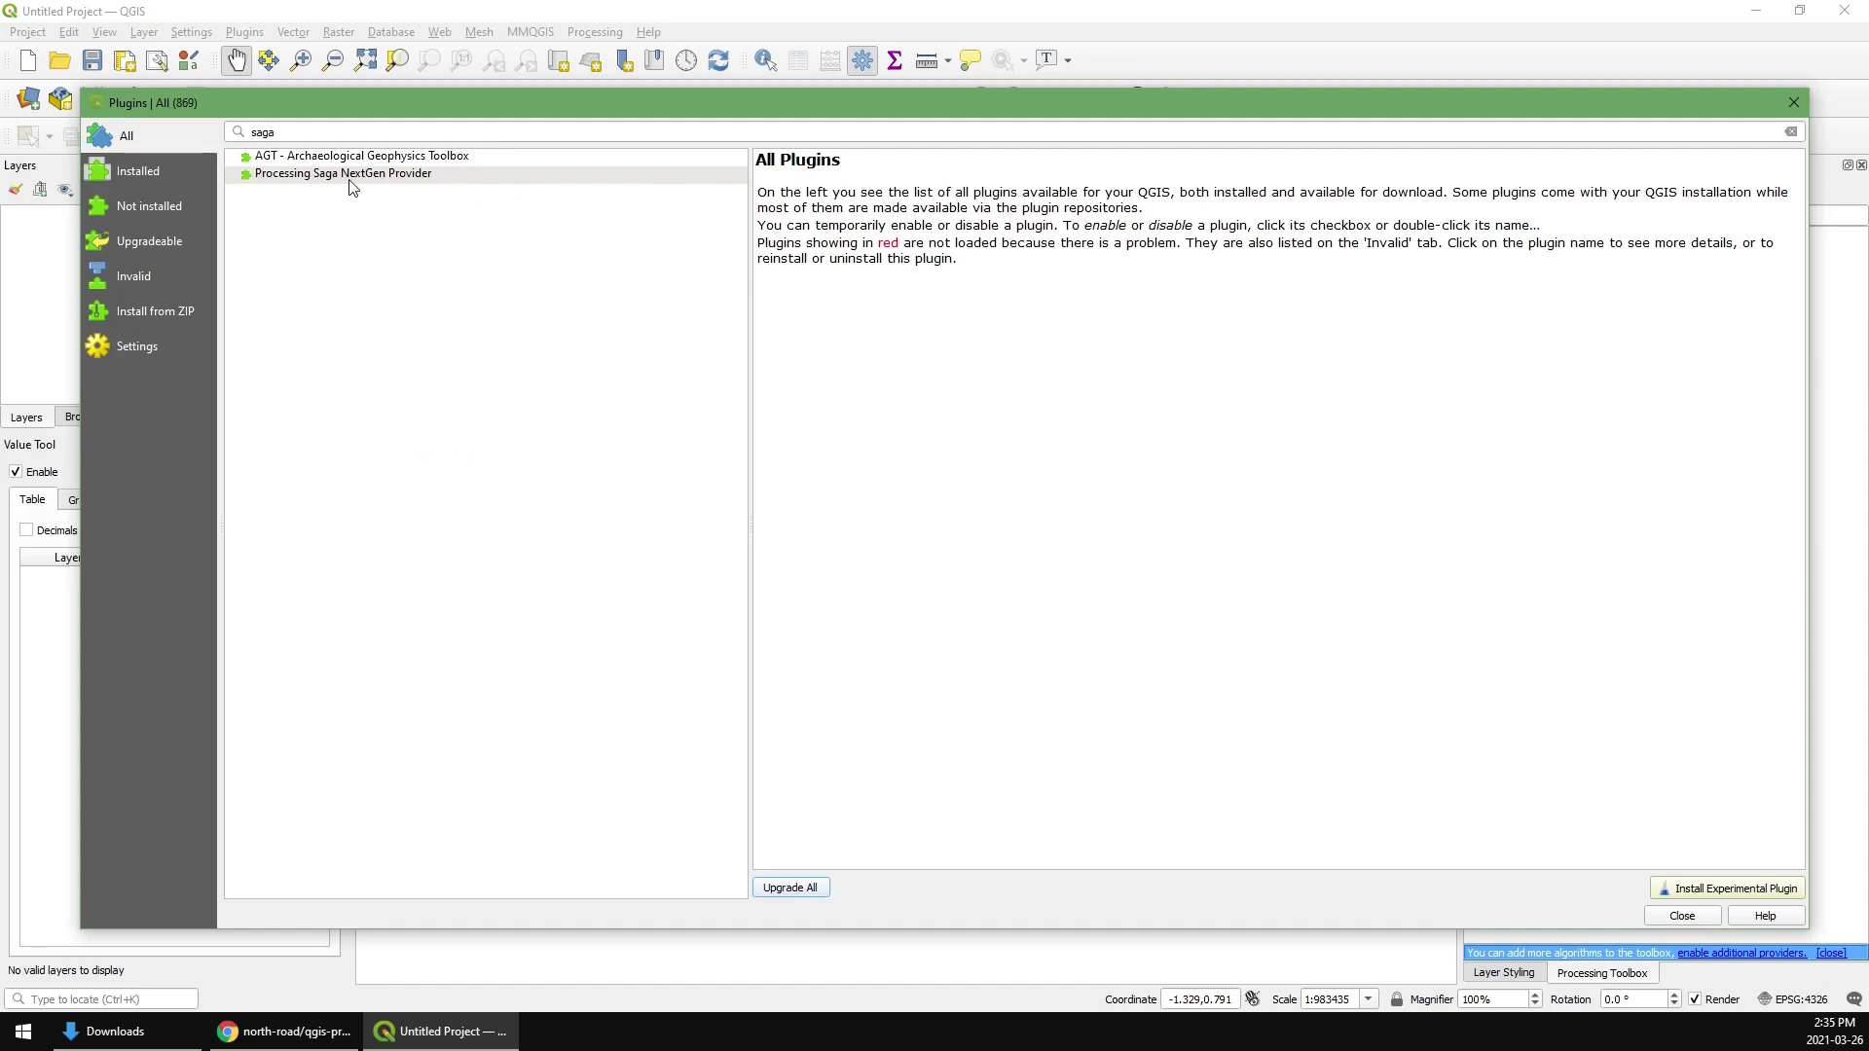
Install the experimental Processing Saga NextGen Provider 0.0.6, noting it needs SAGA 7.2 binaries
left_click(346, 175)
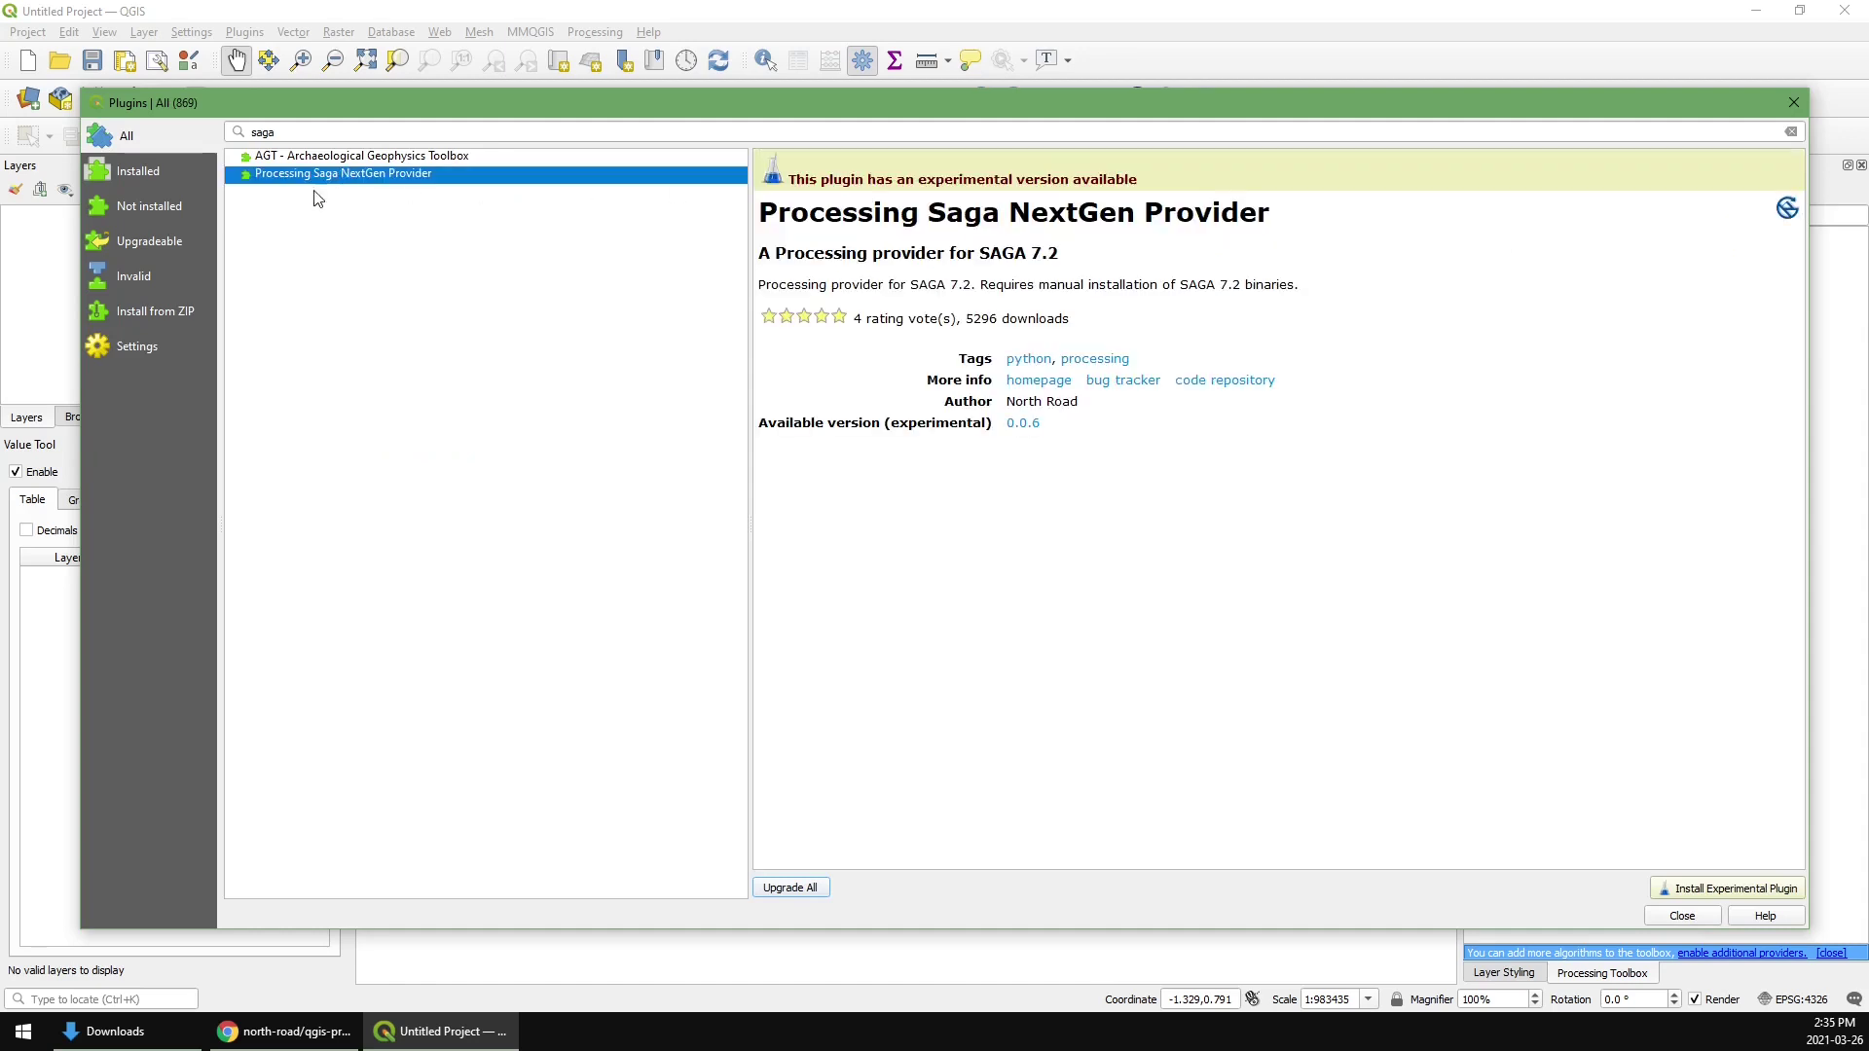
left_click(1702, 892)
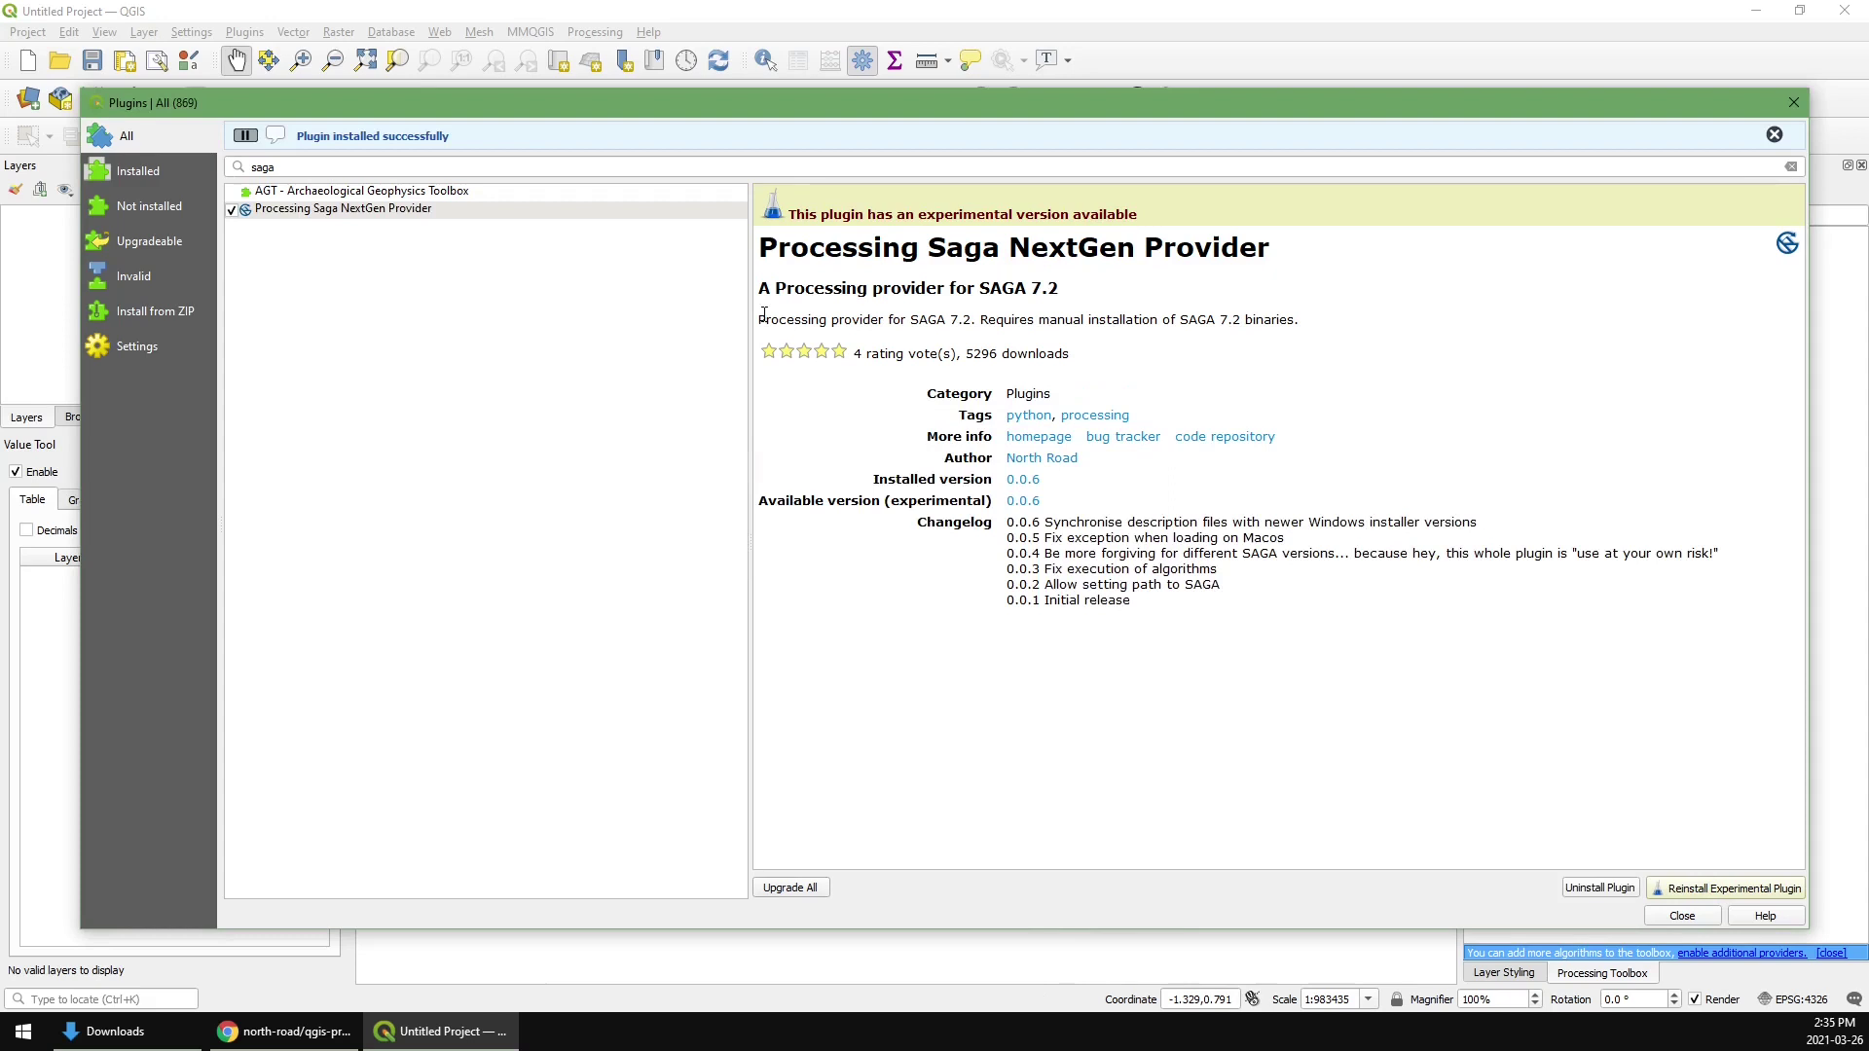
left_click_drag(979, 319, 1315, 317)
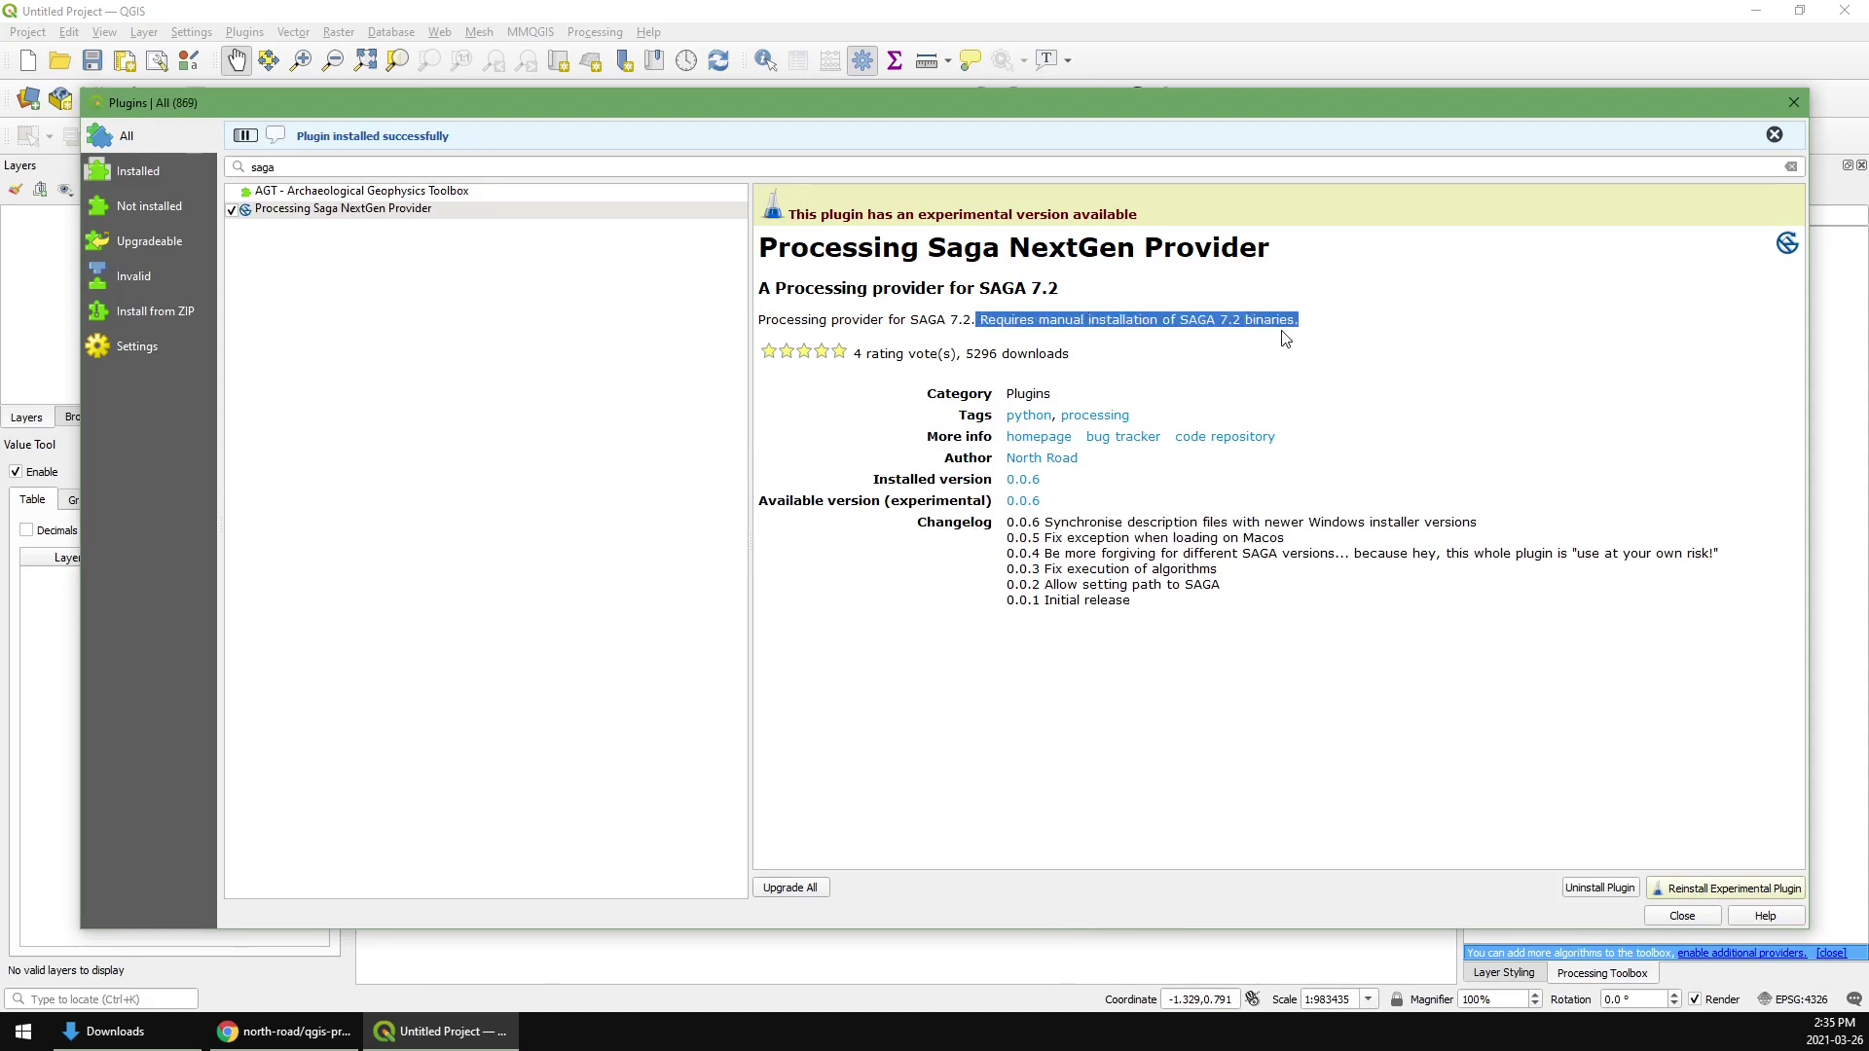
left_click(1309, 294)
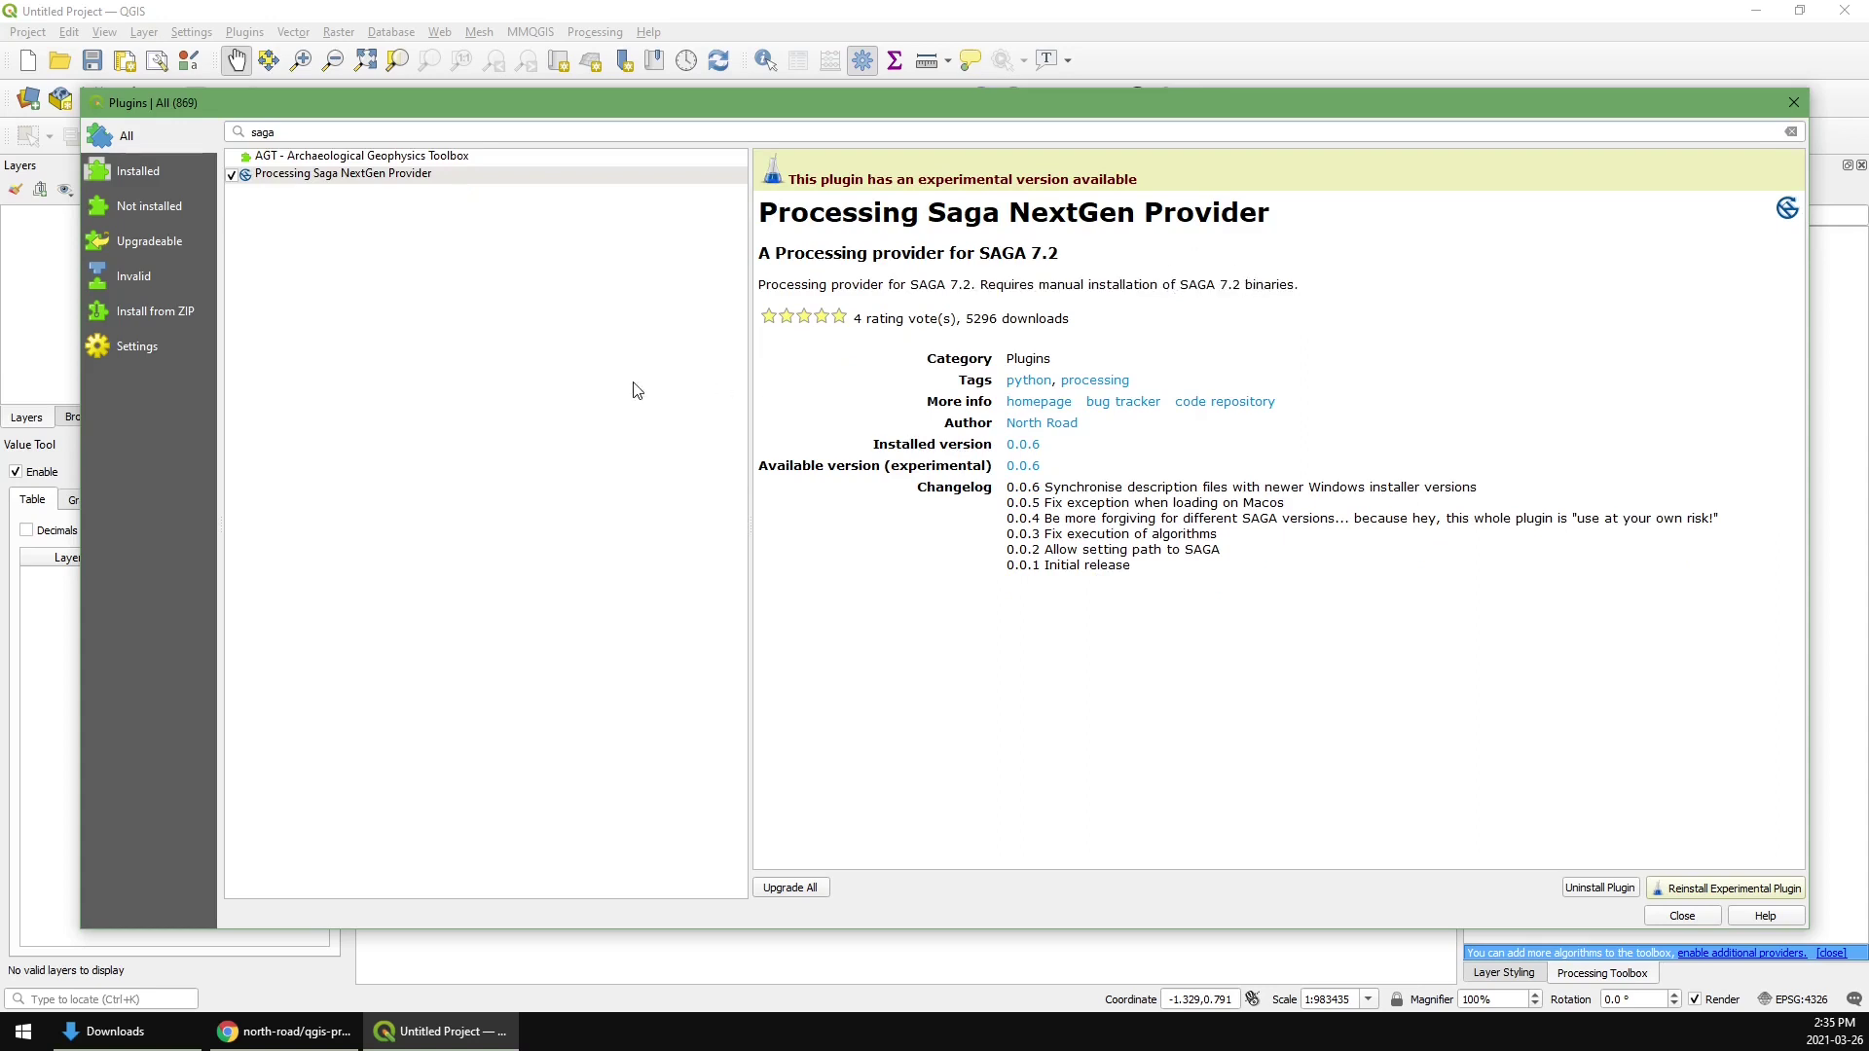
left_click(295, 1030)
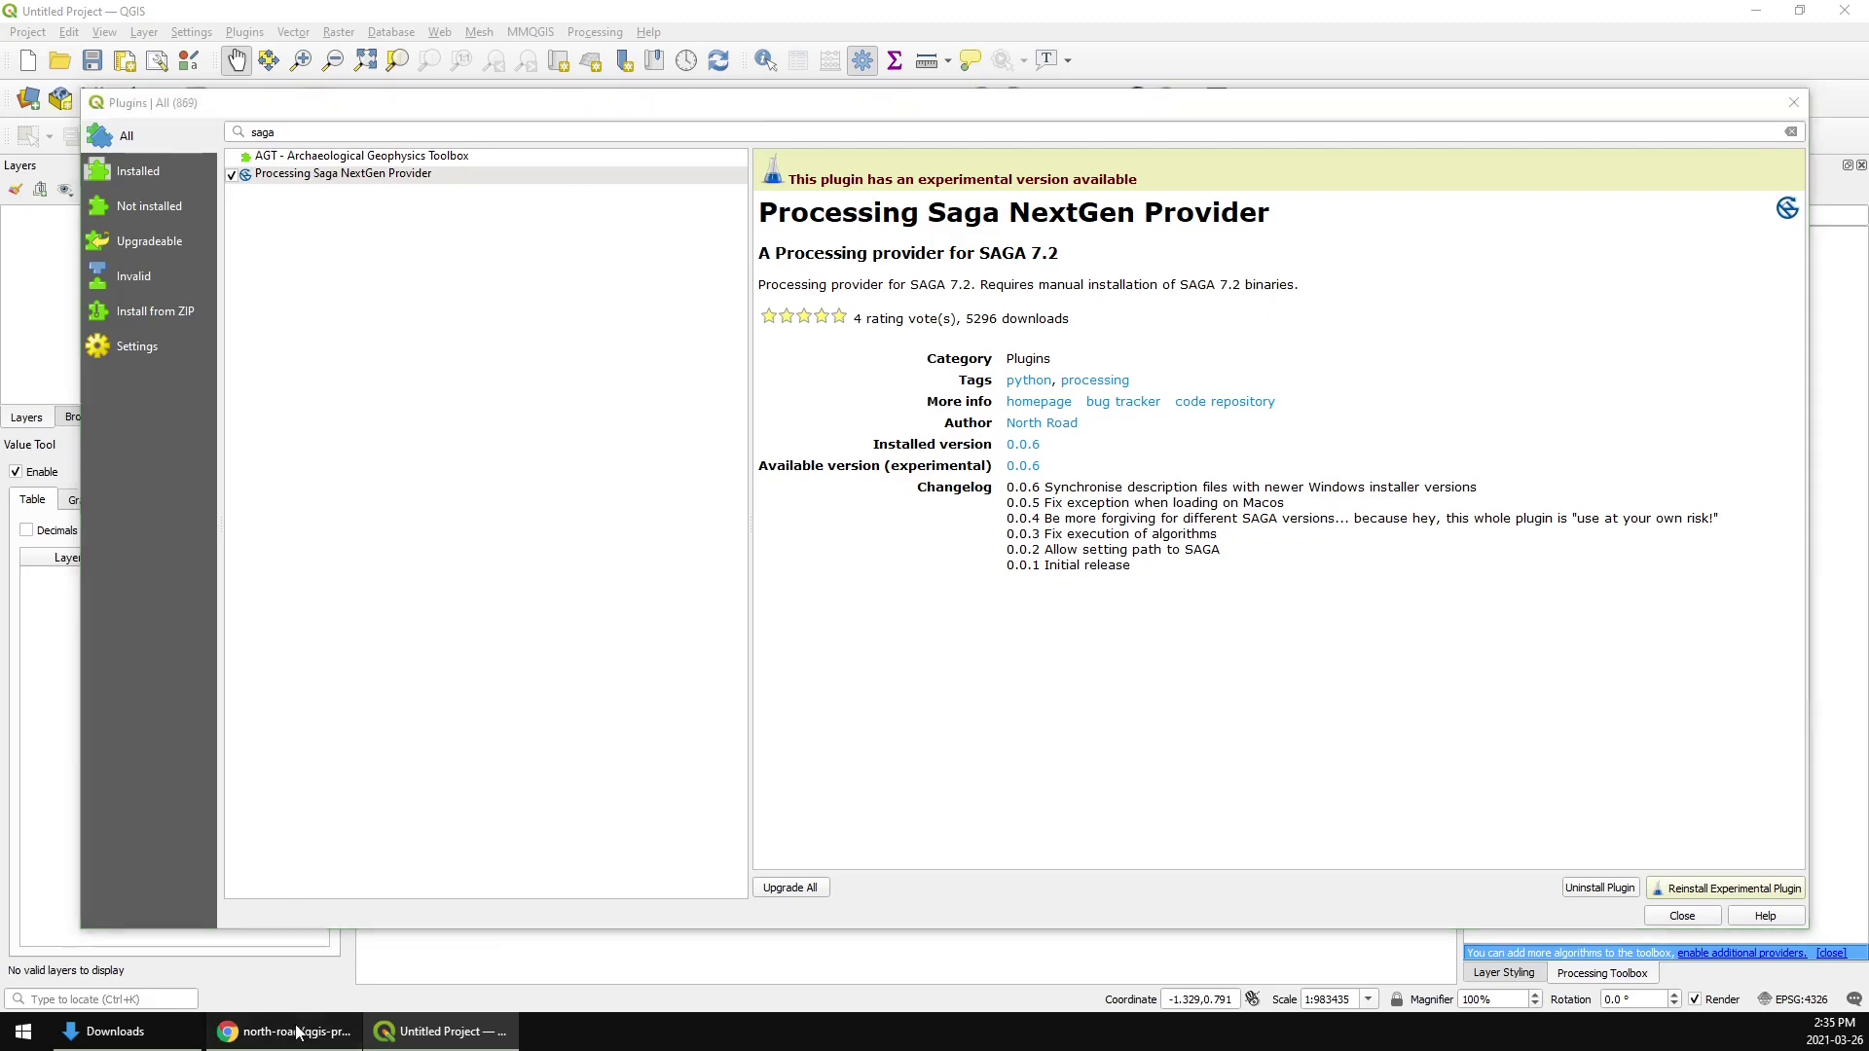
On SourceForge, open SAGA - 7 > SAGA - 7.2.0 and read the readme on the 64-bit zip
left_click(336, 19)
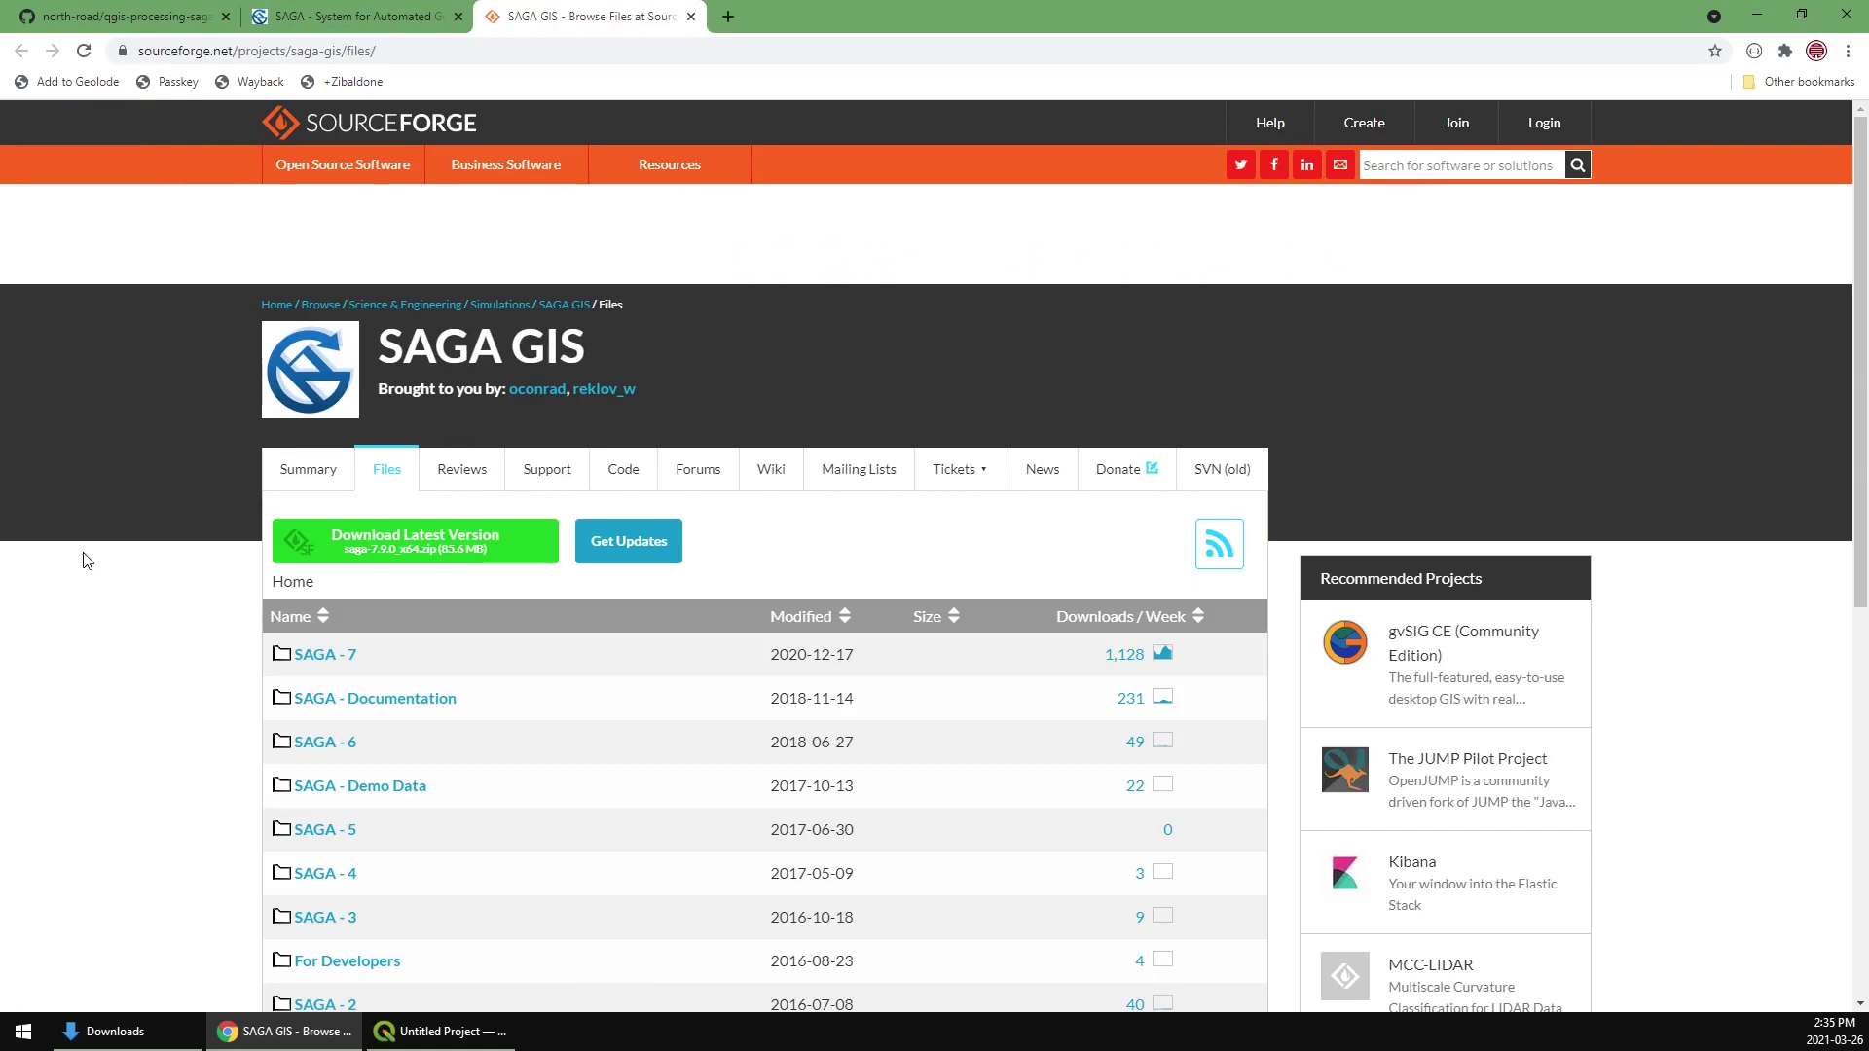
left_click(322, 654)
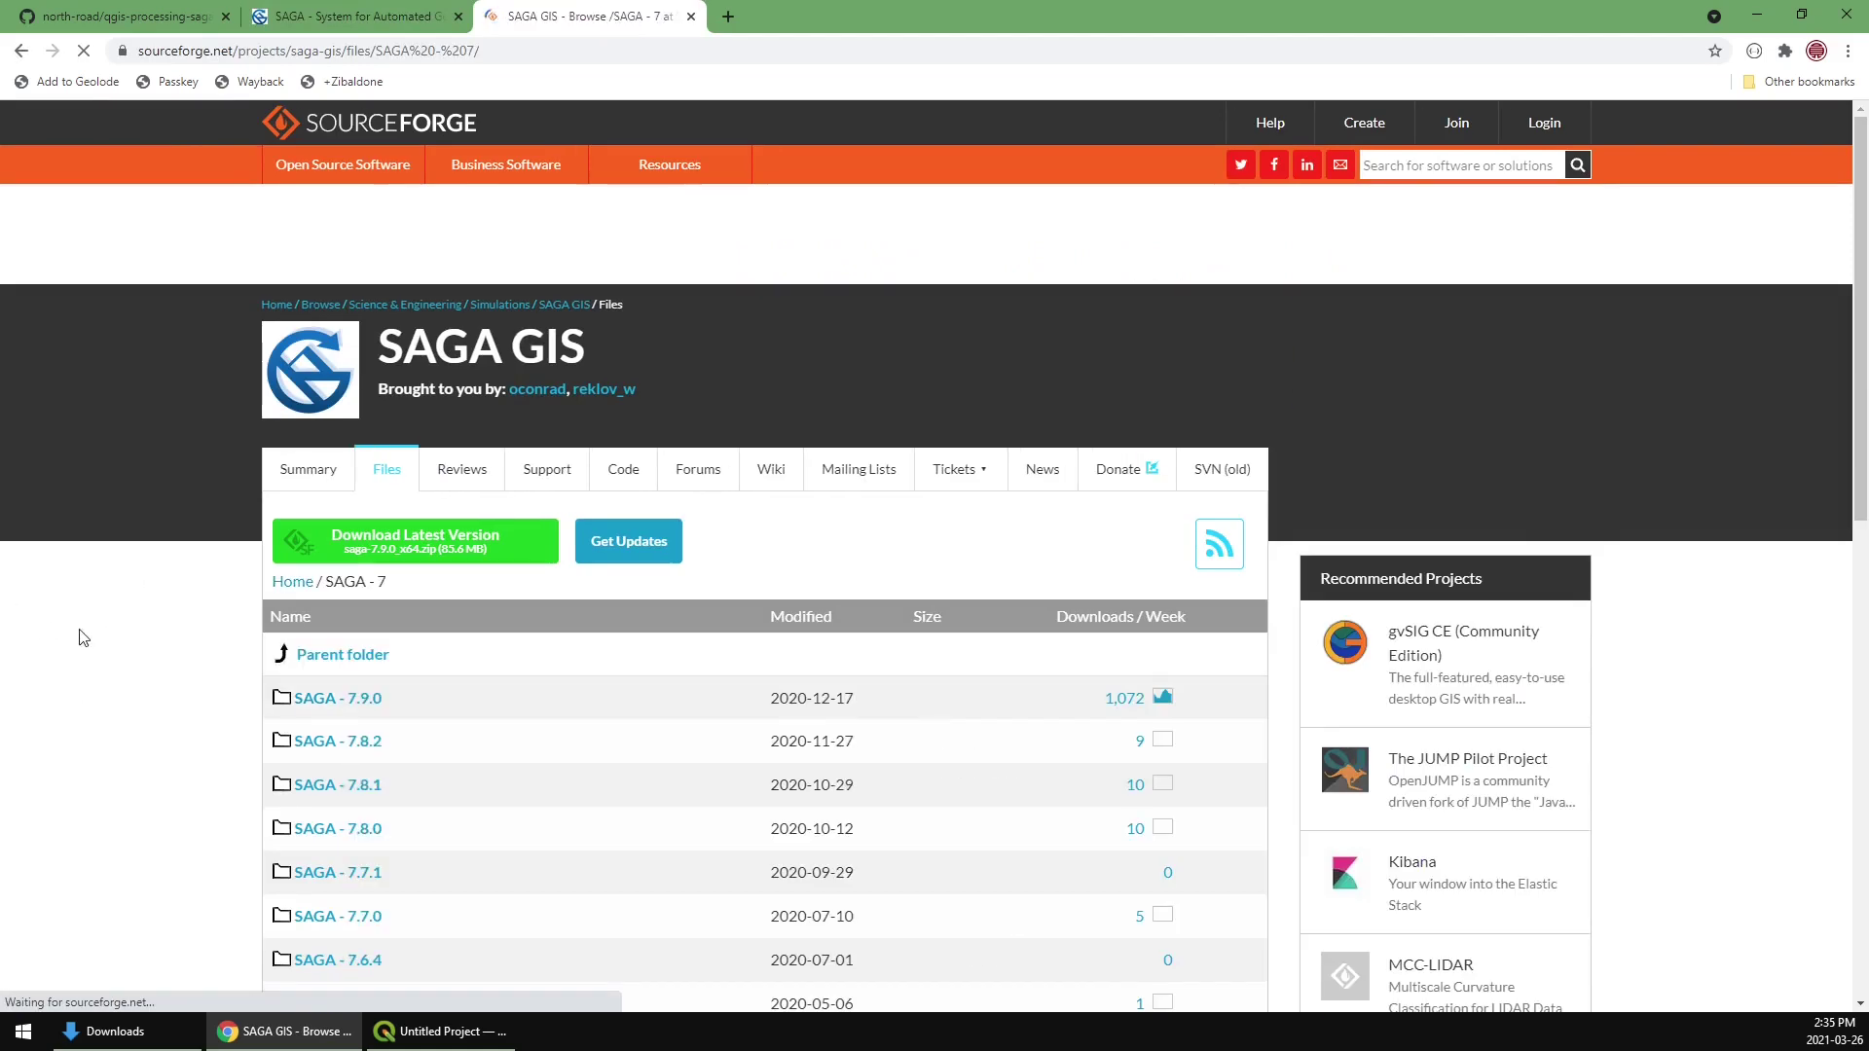
scroll(88, 623, "down", 3)
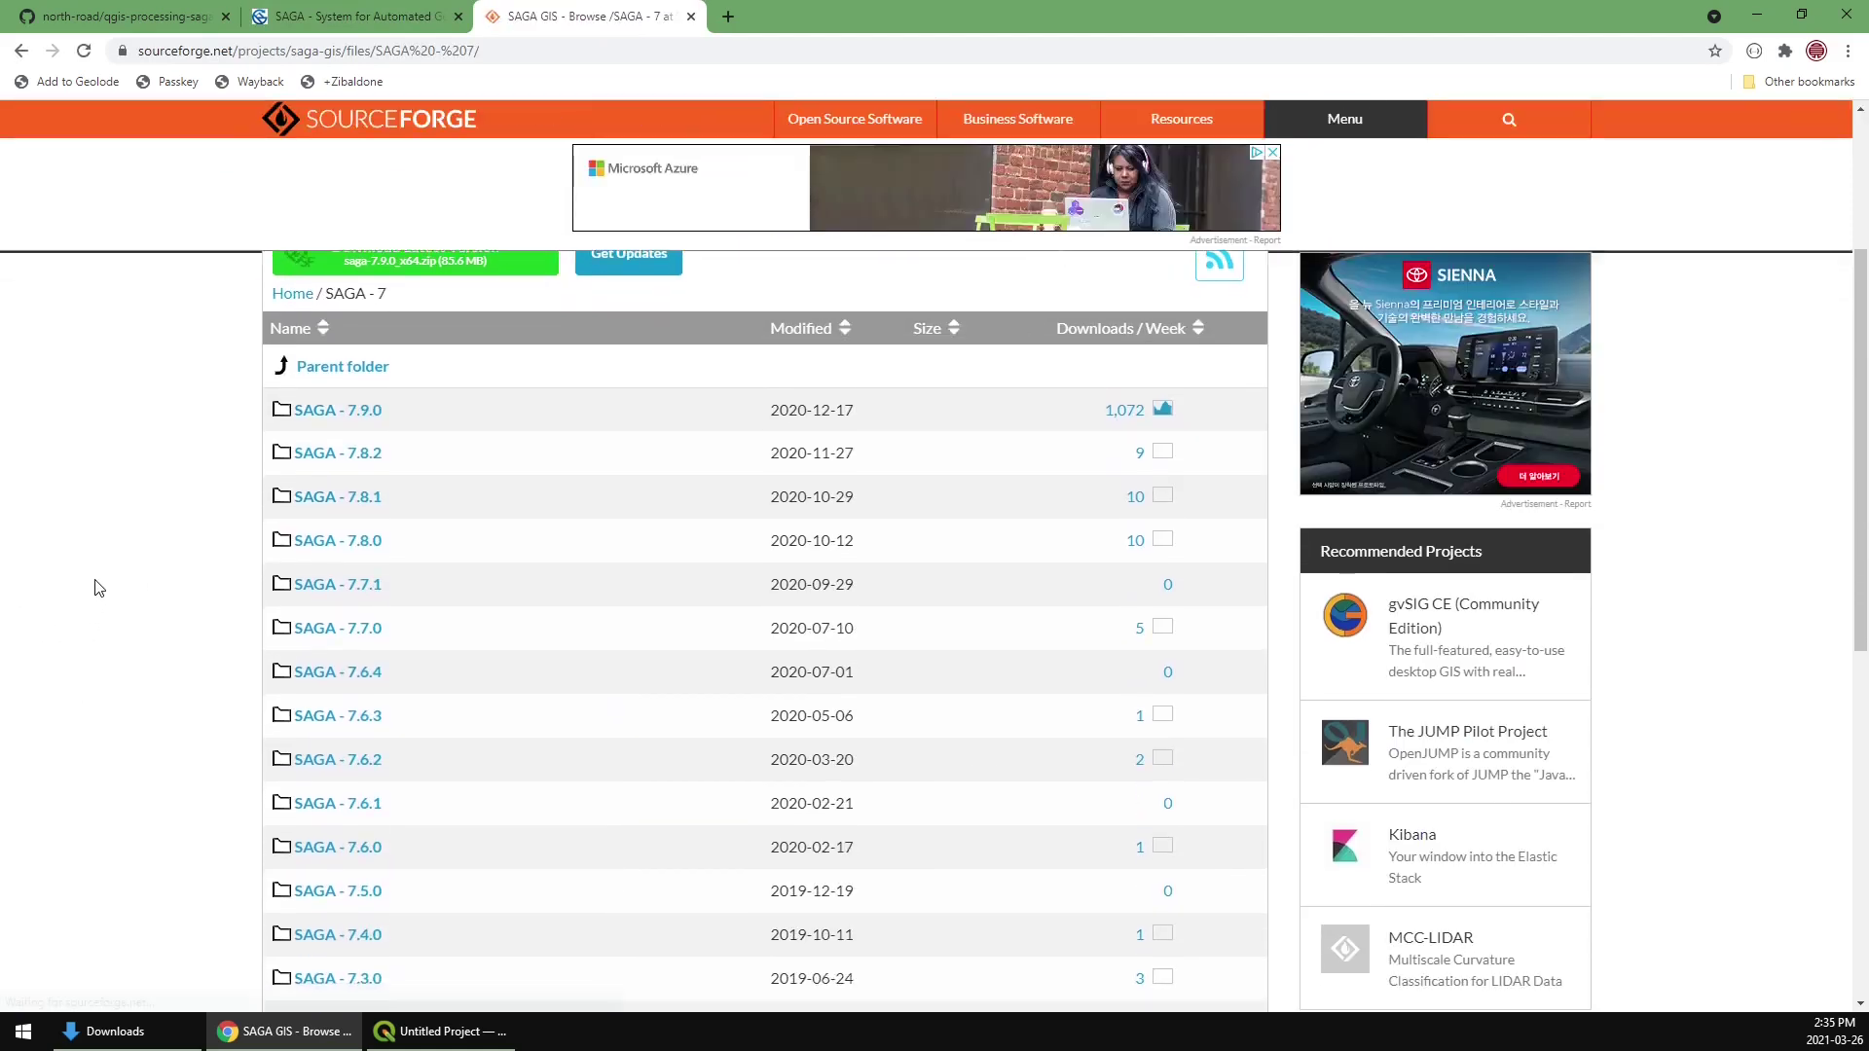
scroll(94, 588, "down", 7)
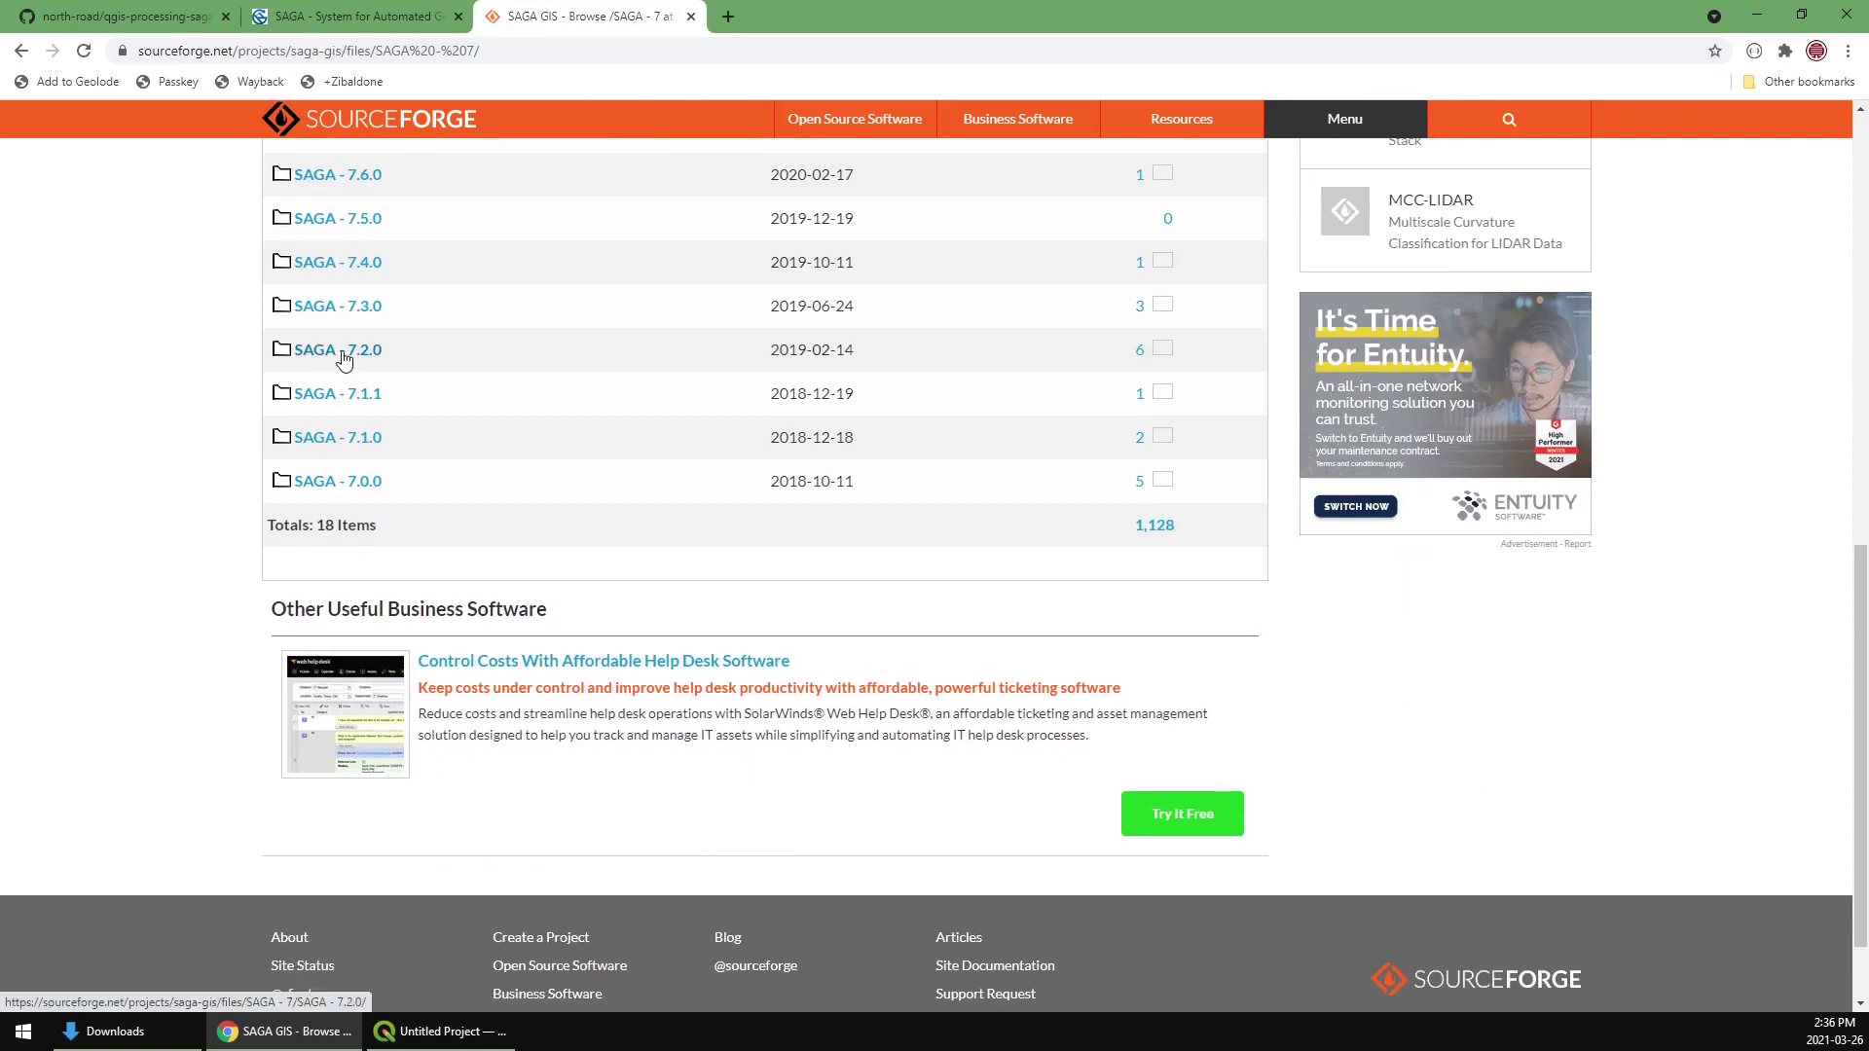
left_click(343, 356)
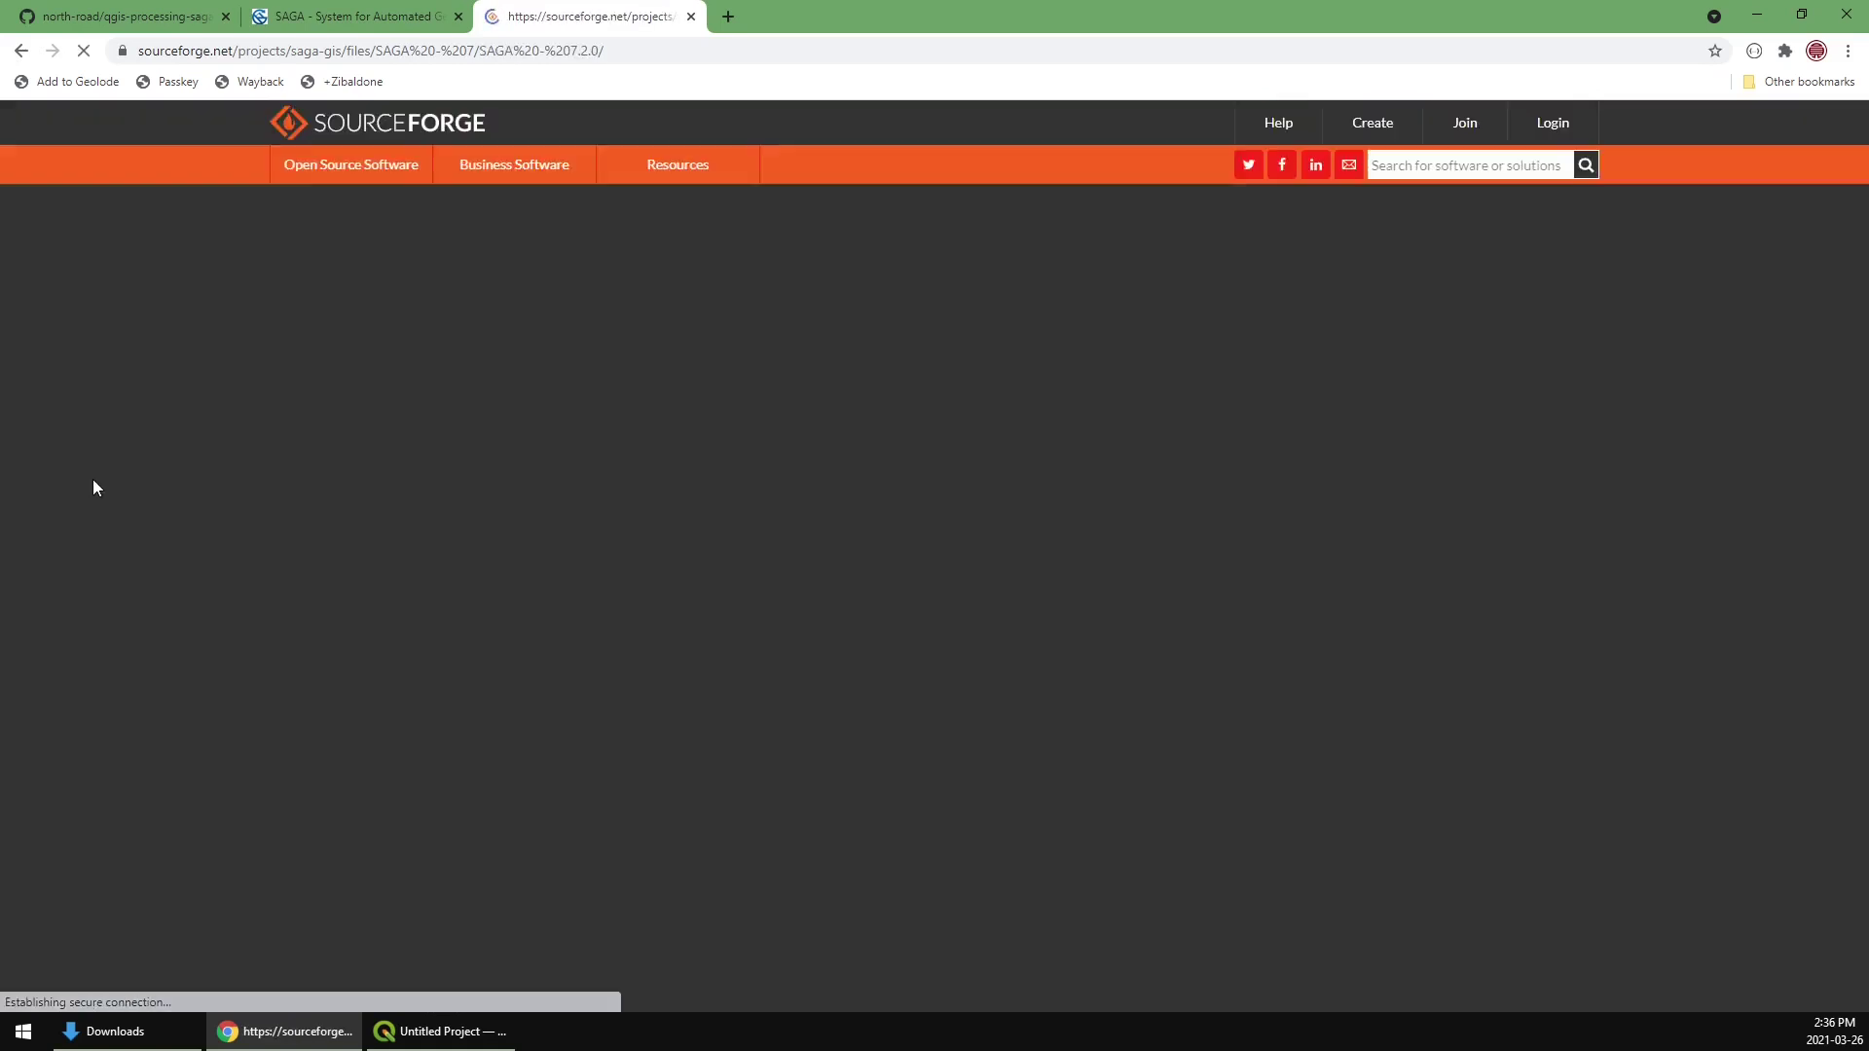
scroll(94, 487, "down", 3)
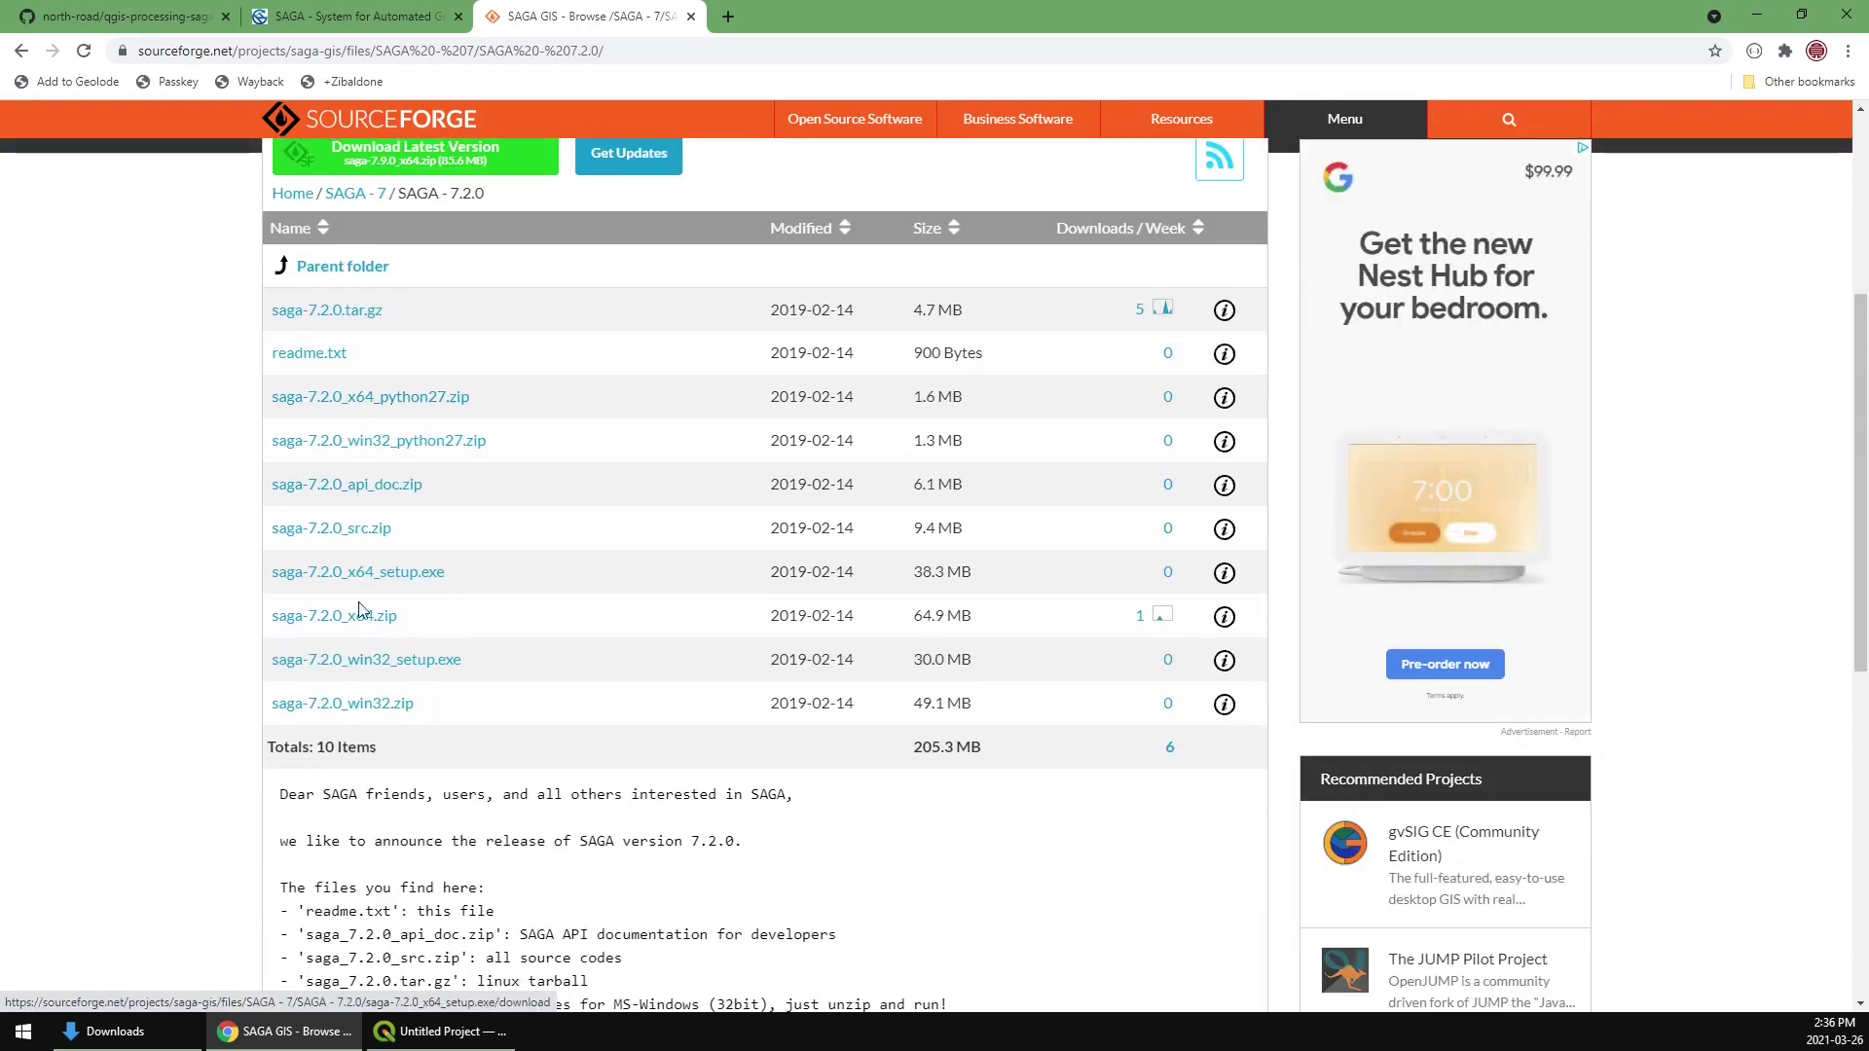
scroll(161, 617, "down", 4)
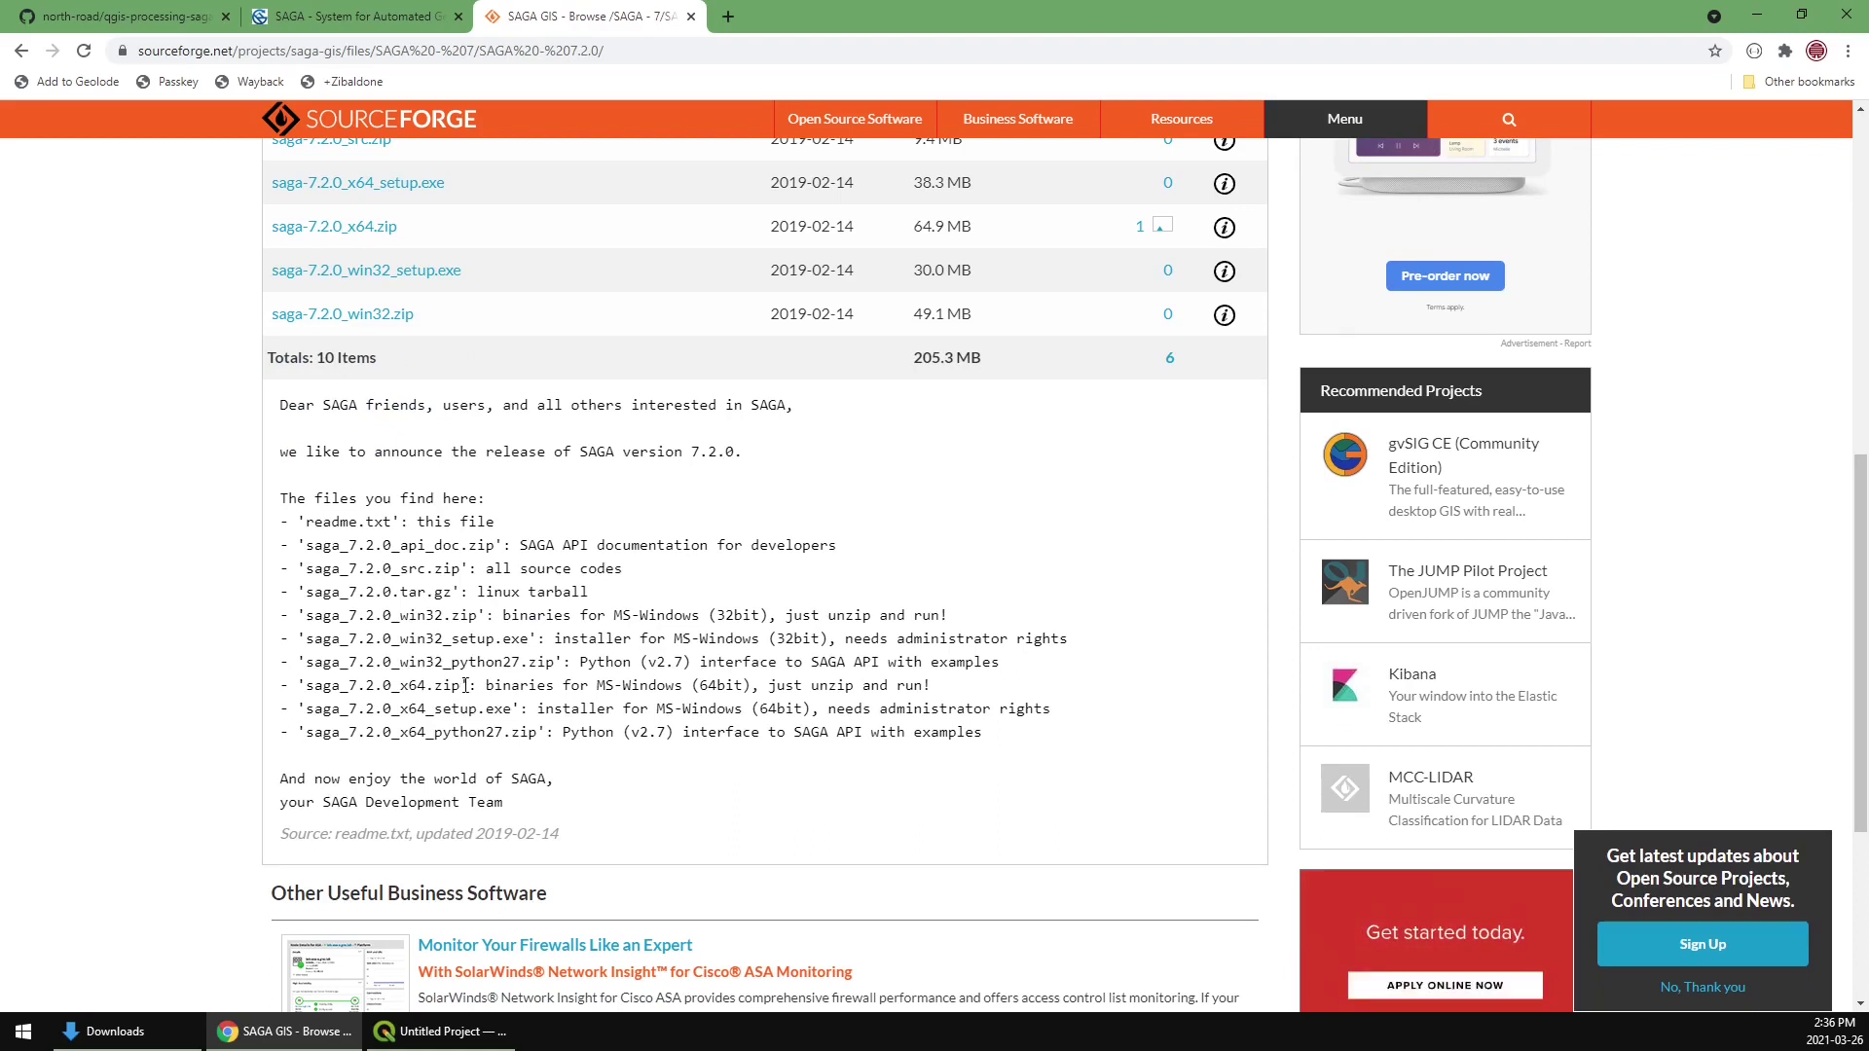
left_click_drag(298, 684, 776, 686)
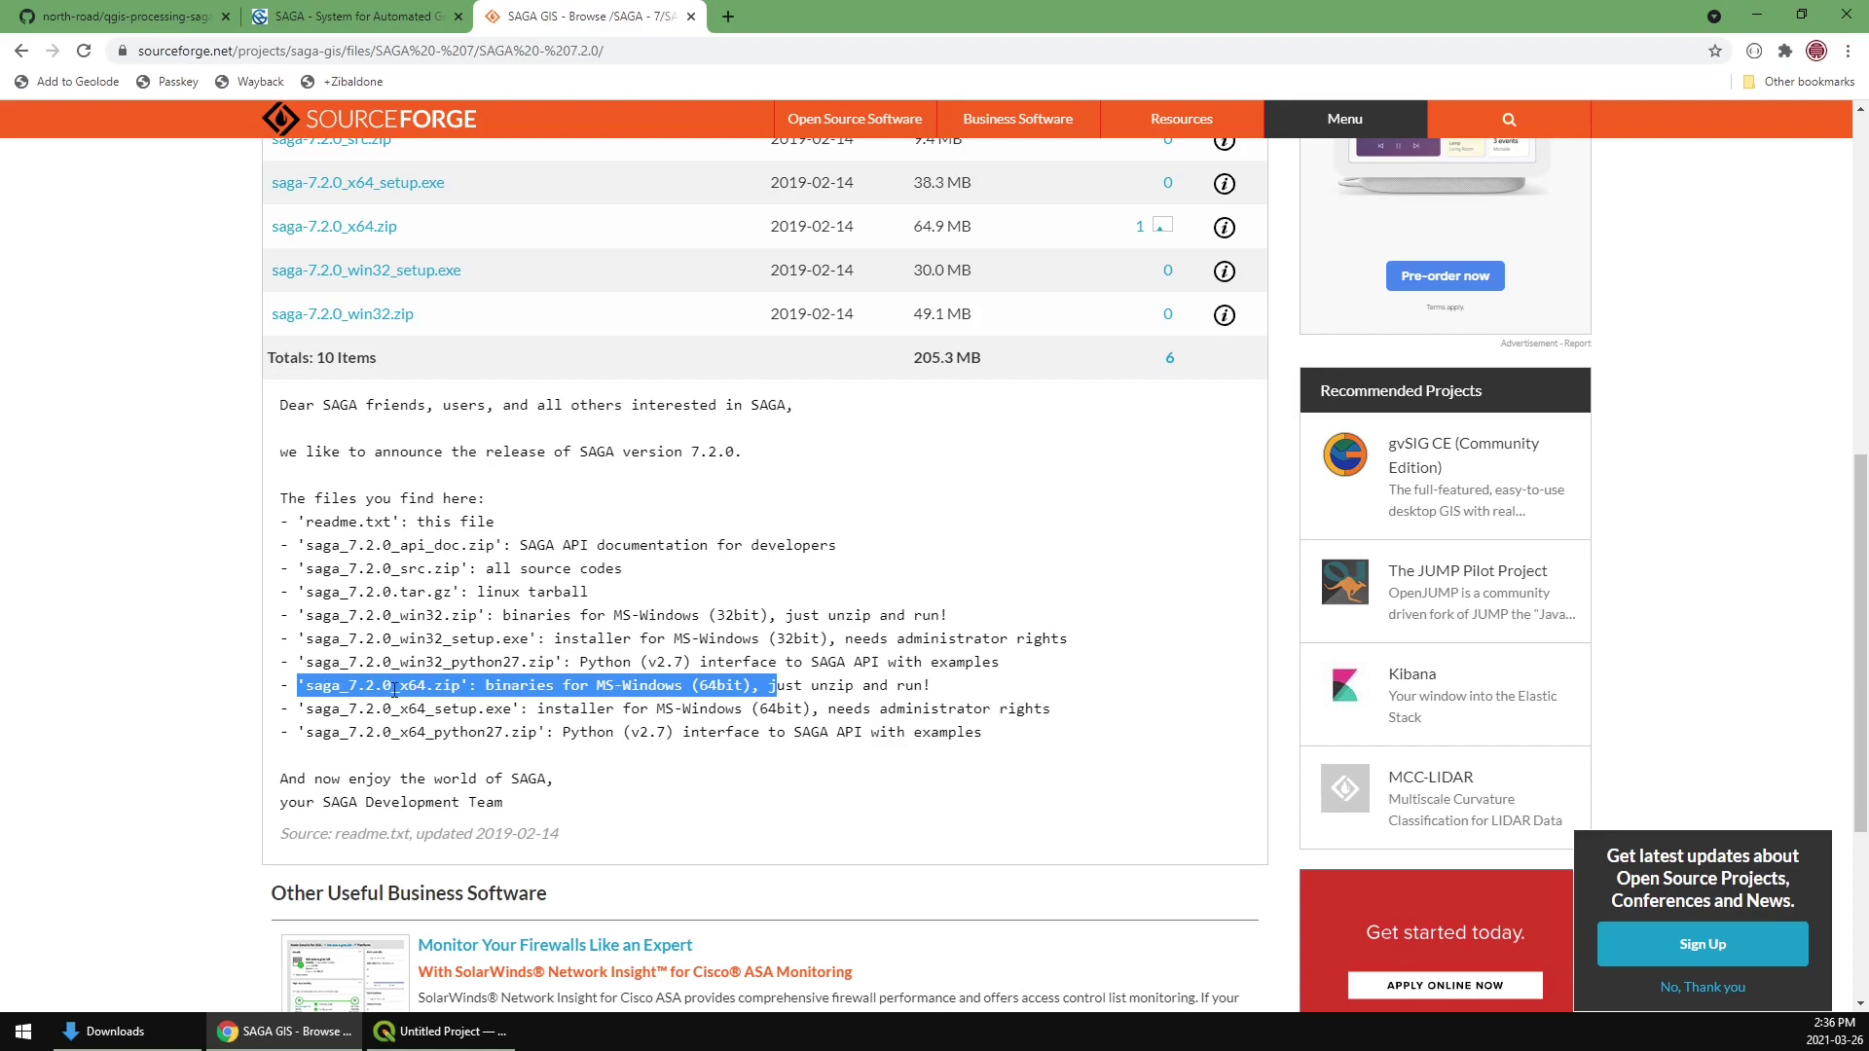
scroll(238, 450, "up", 2)
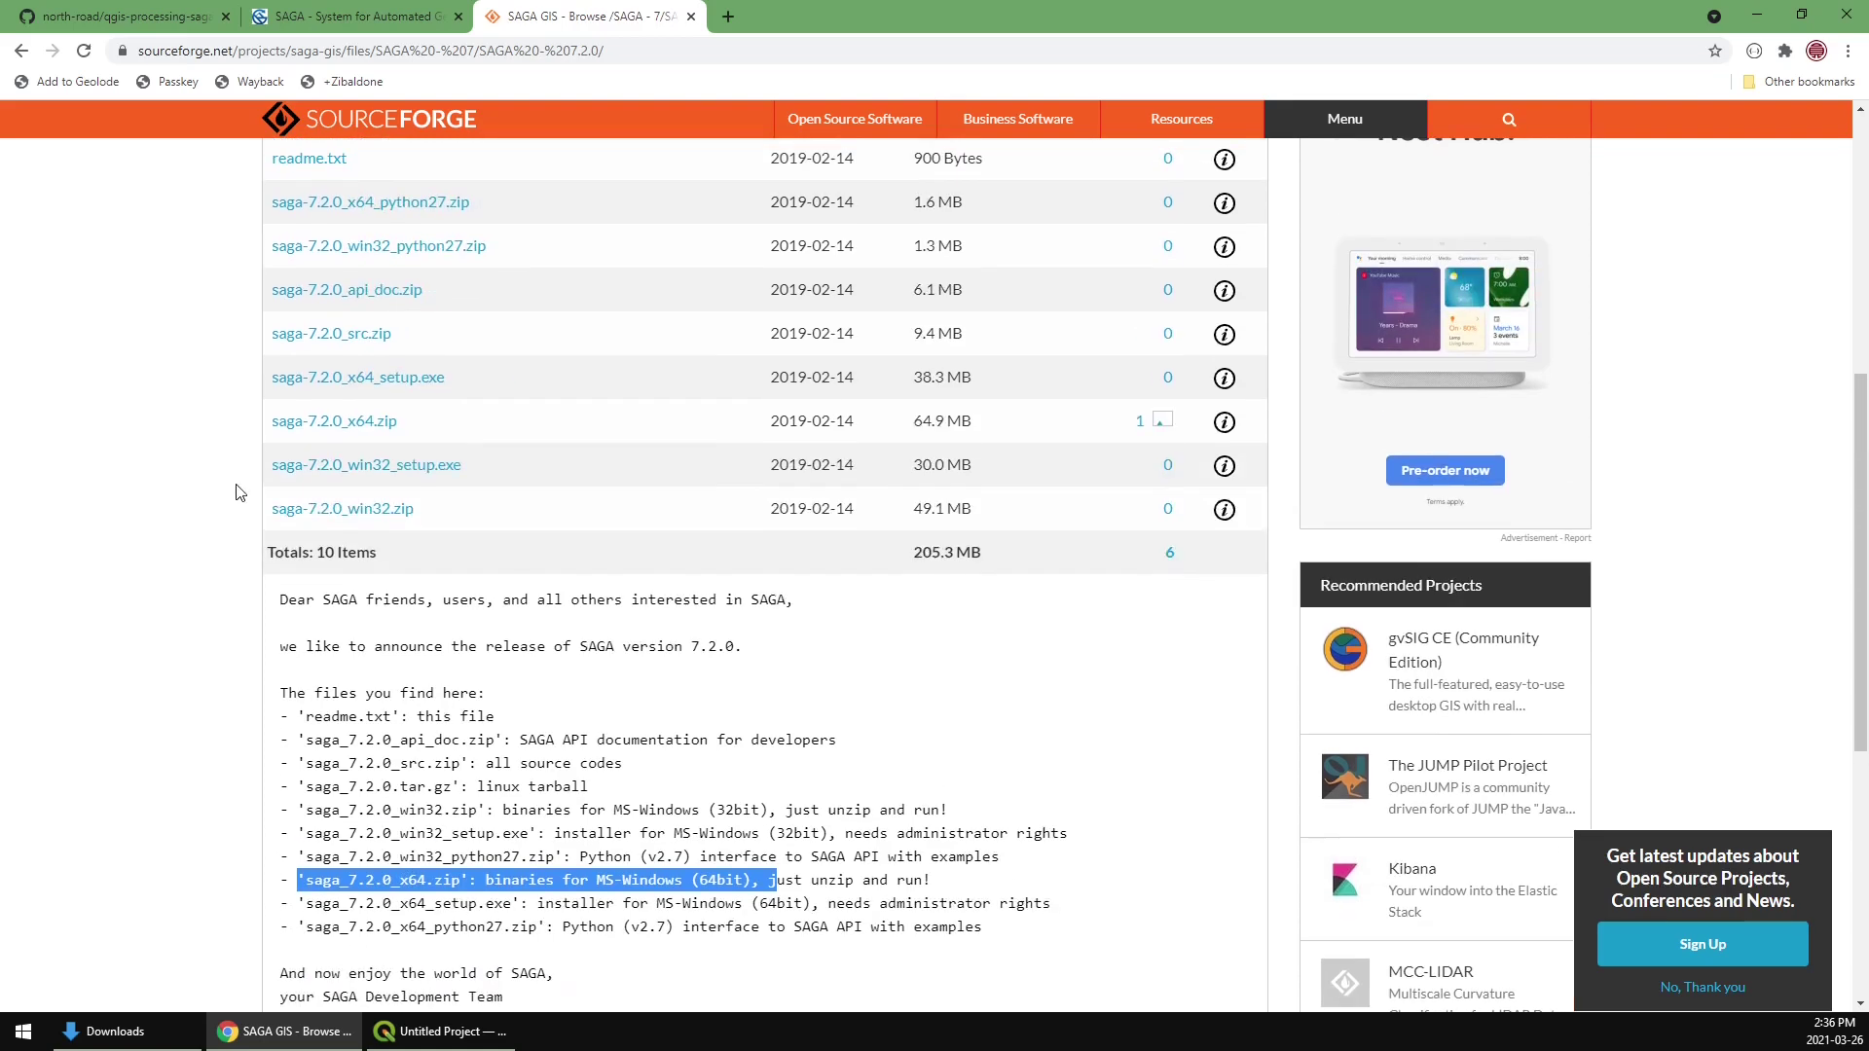
Download saga-7.2.0_x64.zip and bring up the Downloads folder holding it
left_click(342, 424)
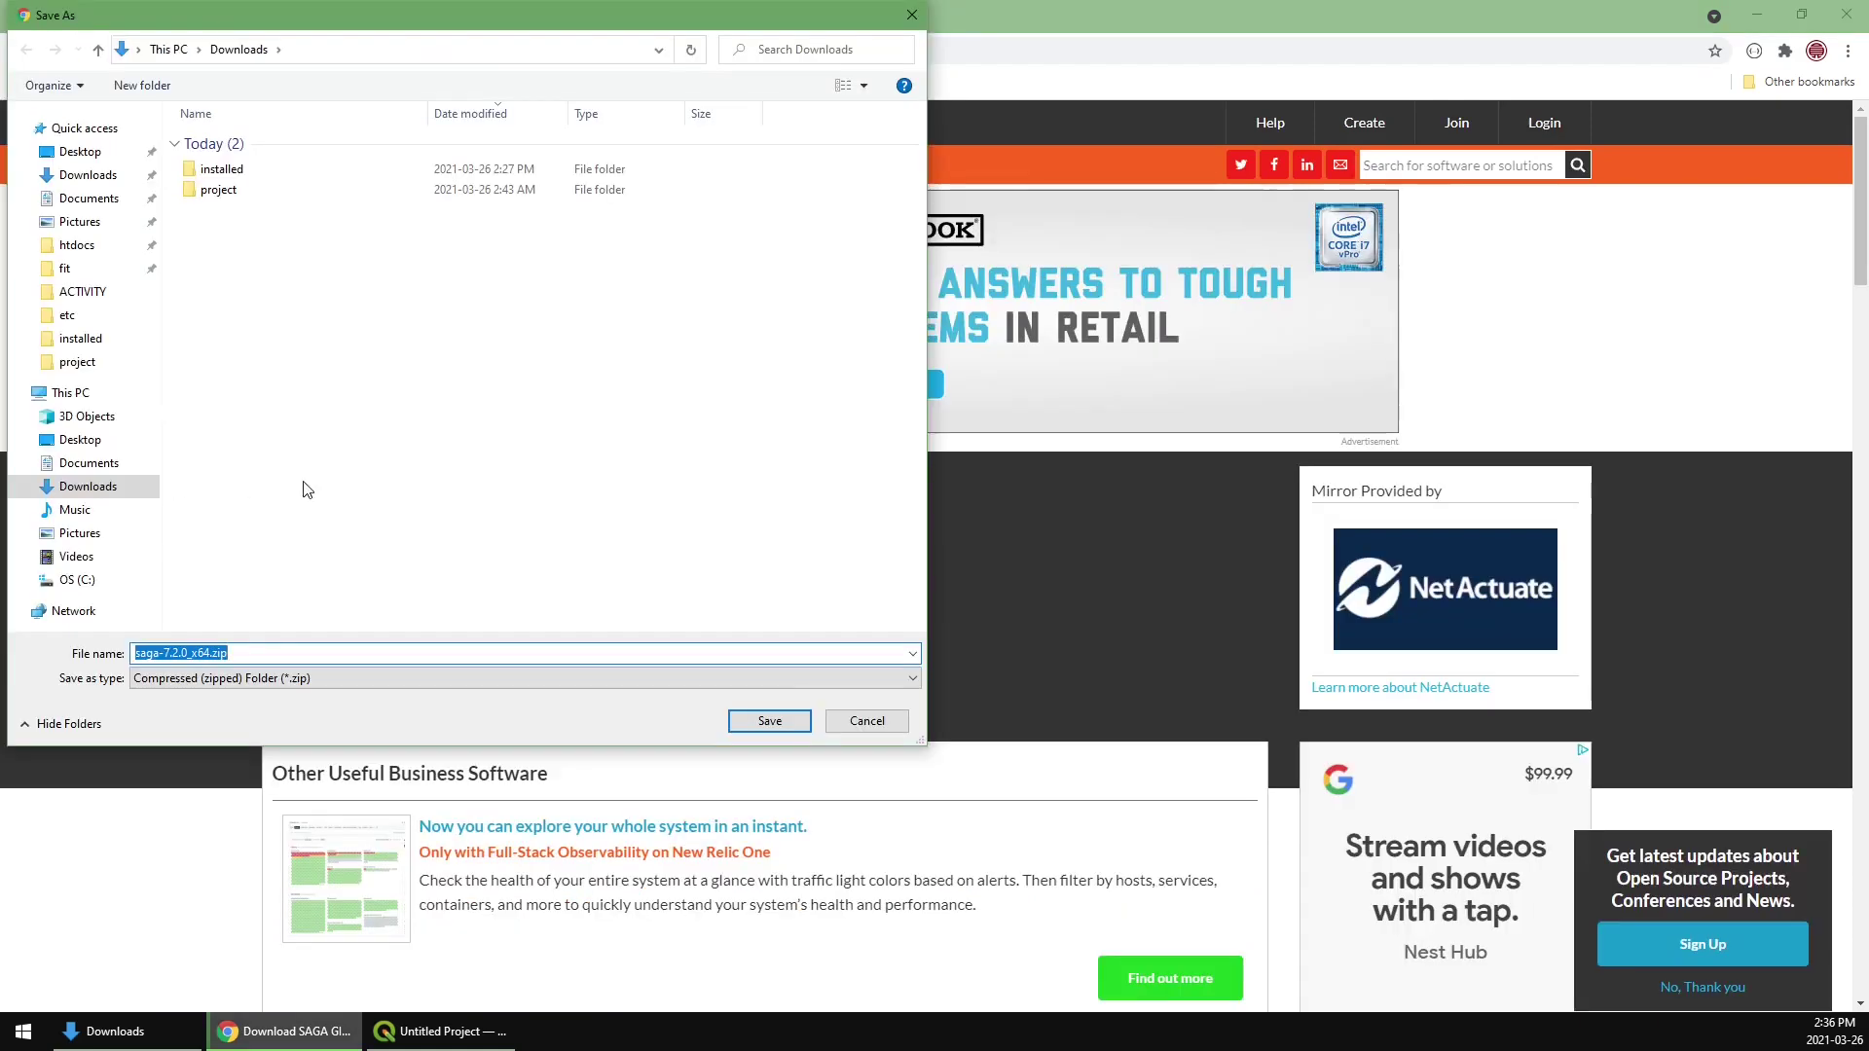
left_click(785, 722)
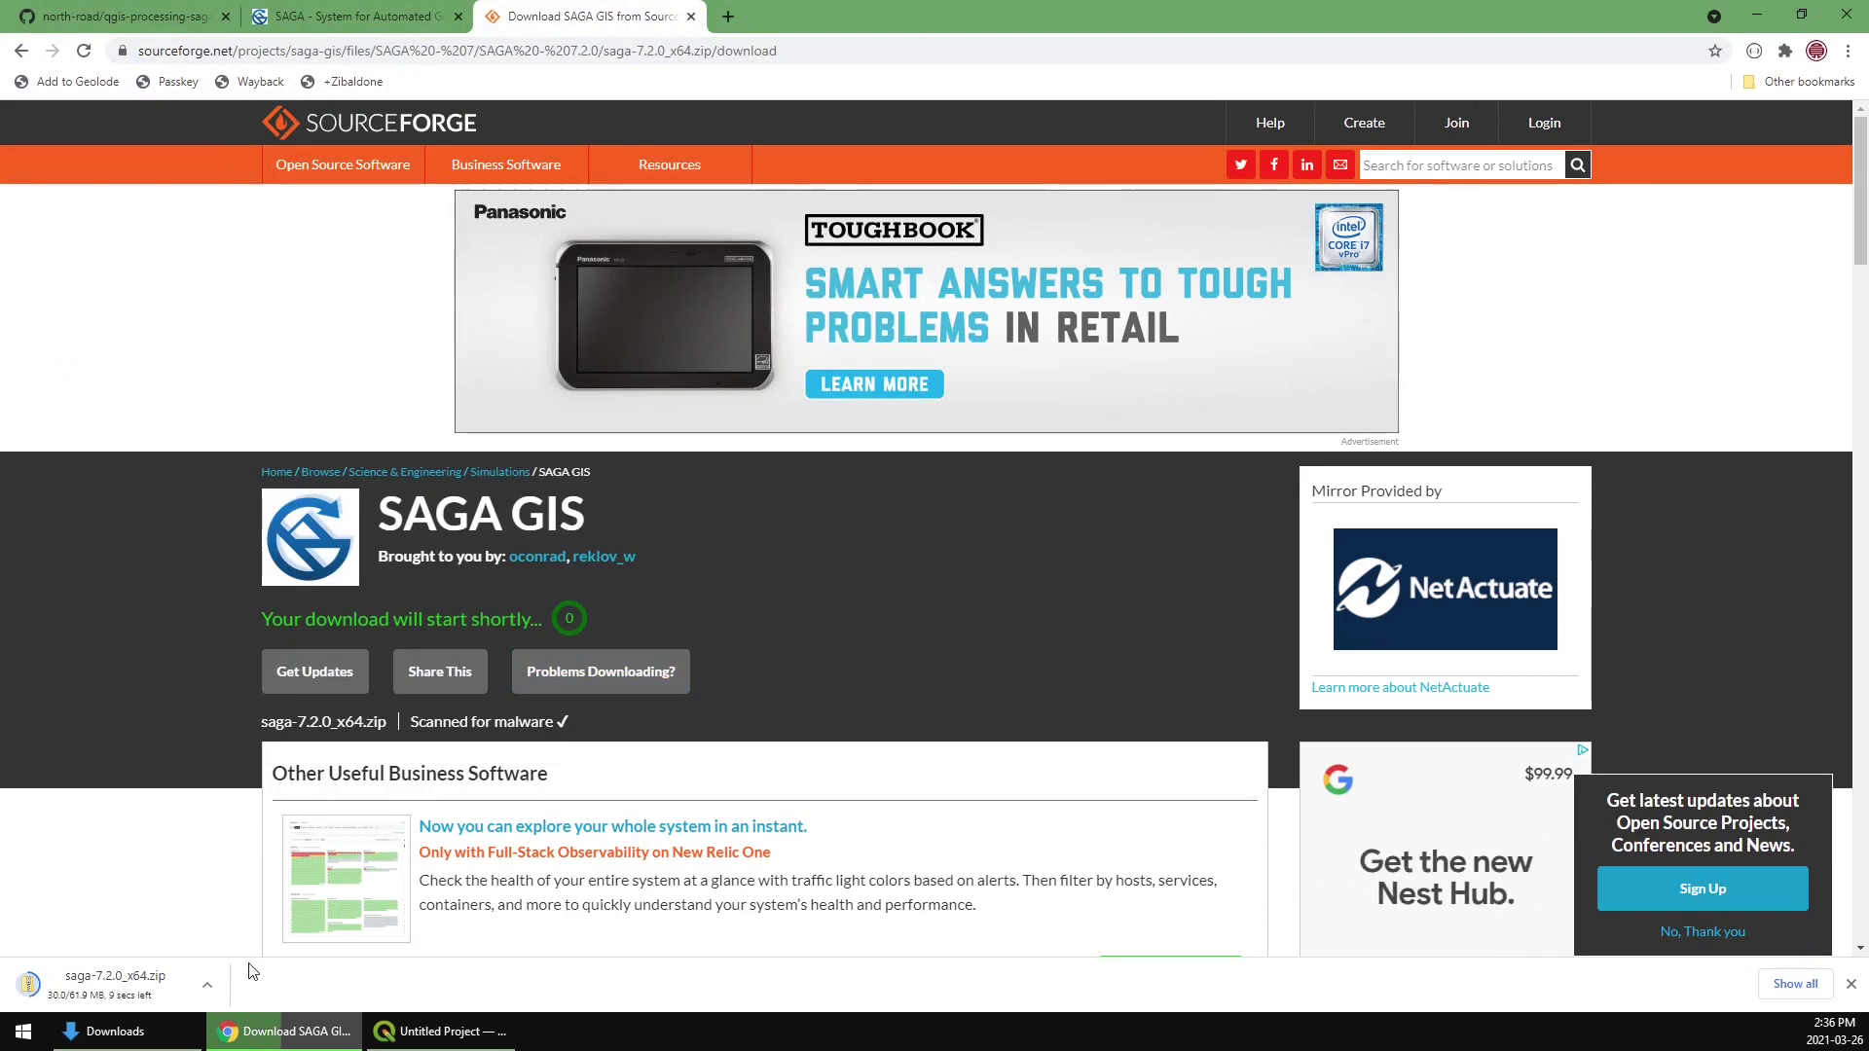
left_click(119, 1047)
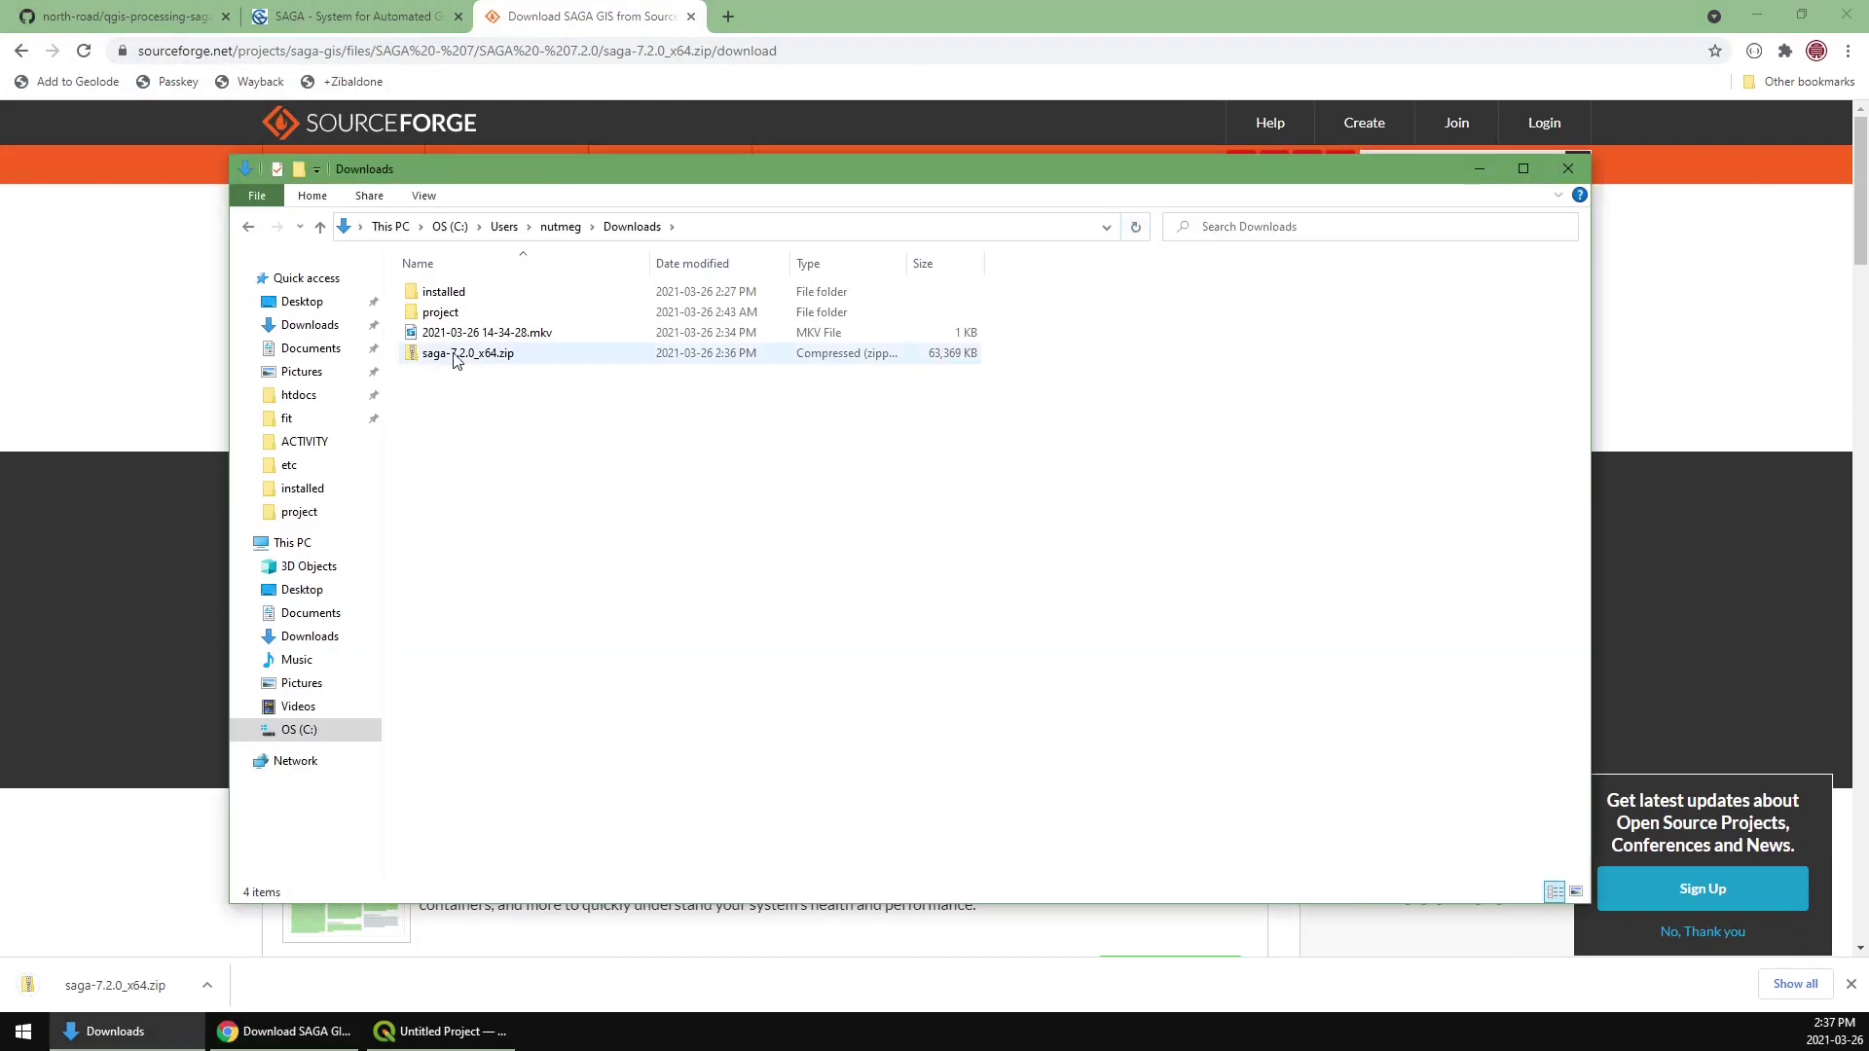
Extract saga-7.2.0_x64.zip into a saga-7.2.0_x64 folder in Downloads
right_click(461, 356)
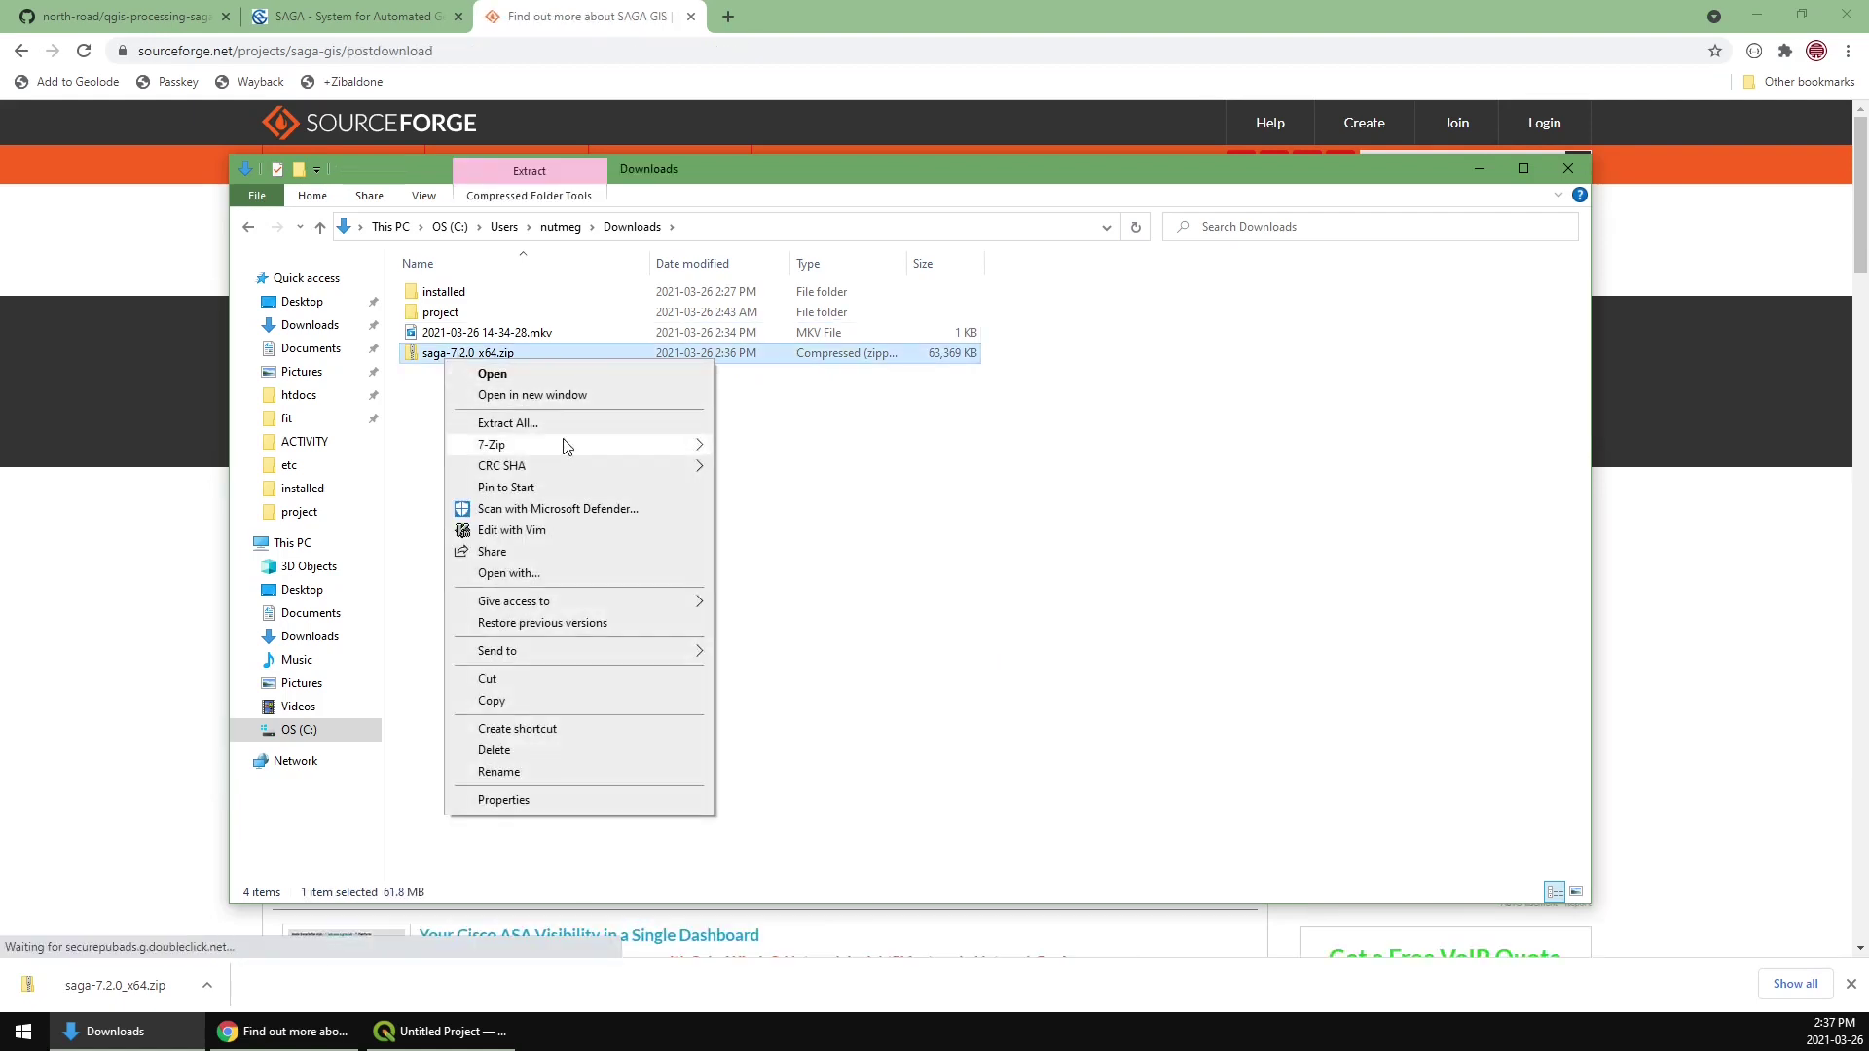
mouse_move(568, 445)
left_click(862, 512)
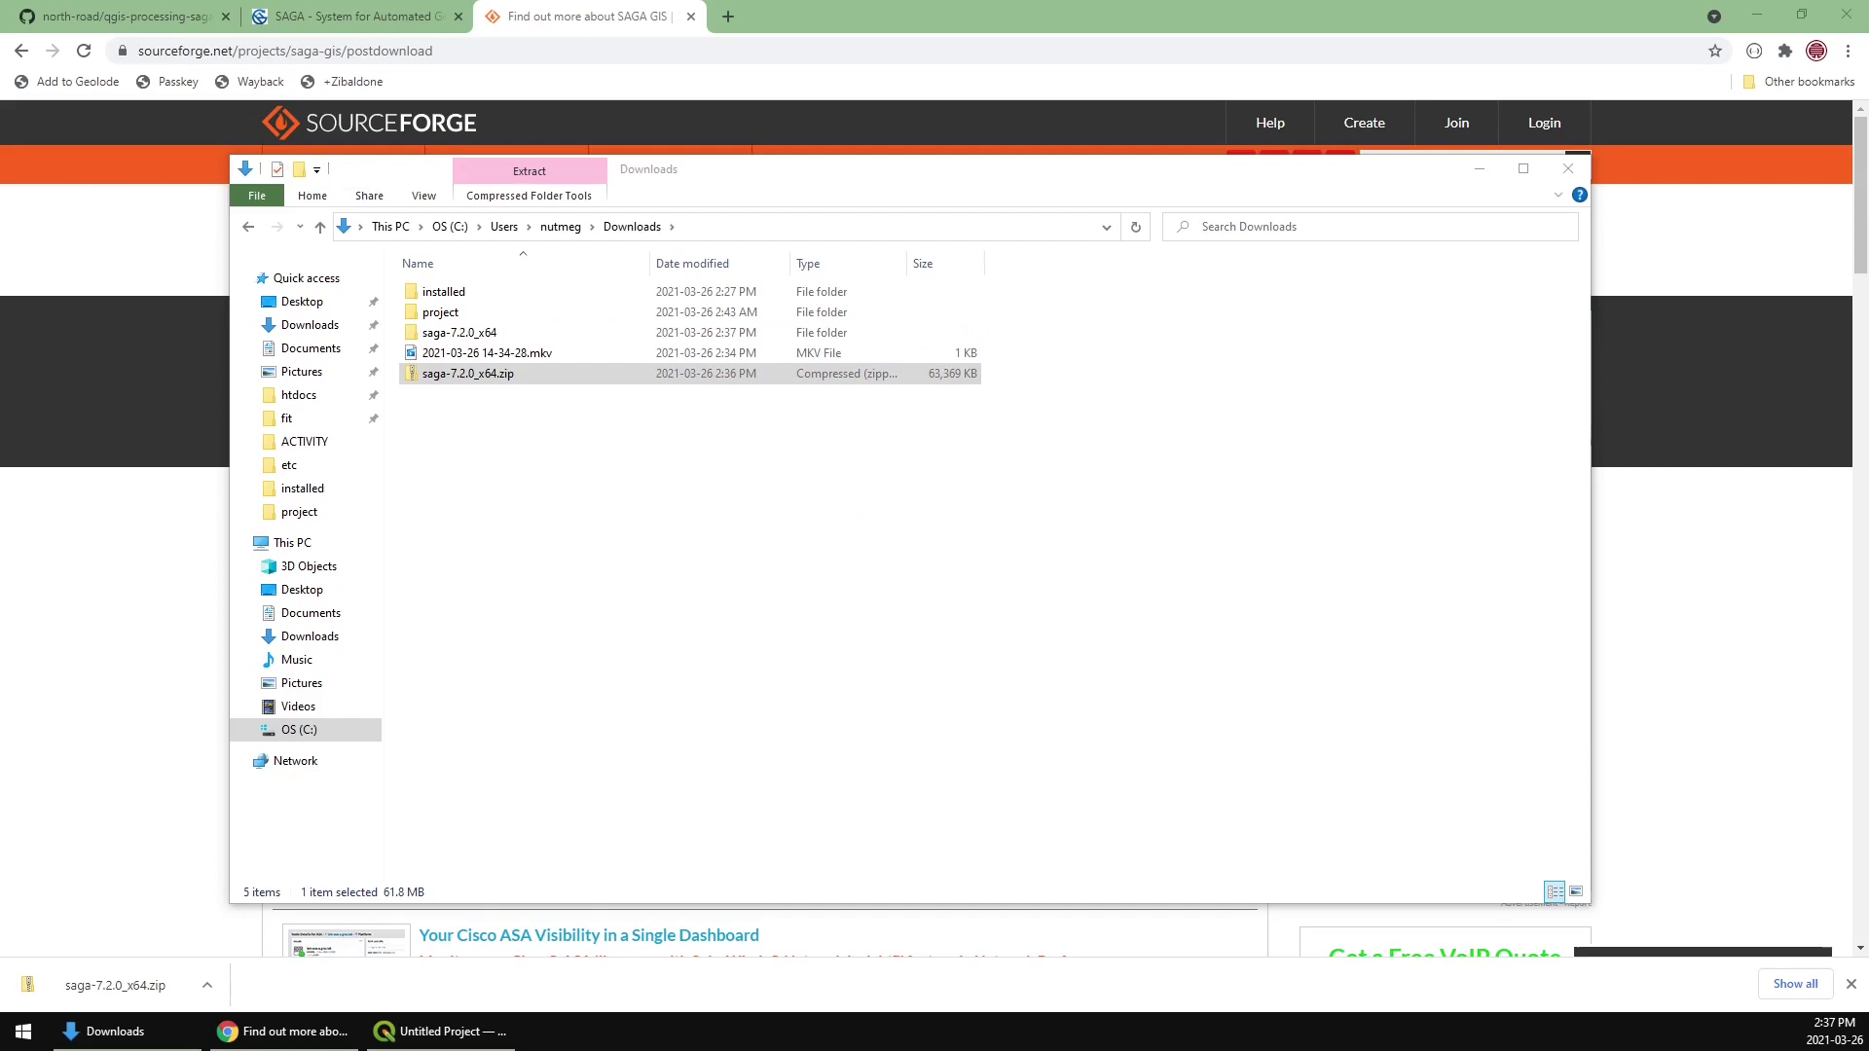
left_click(521, 471)
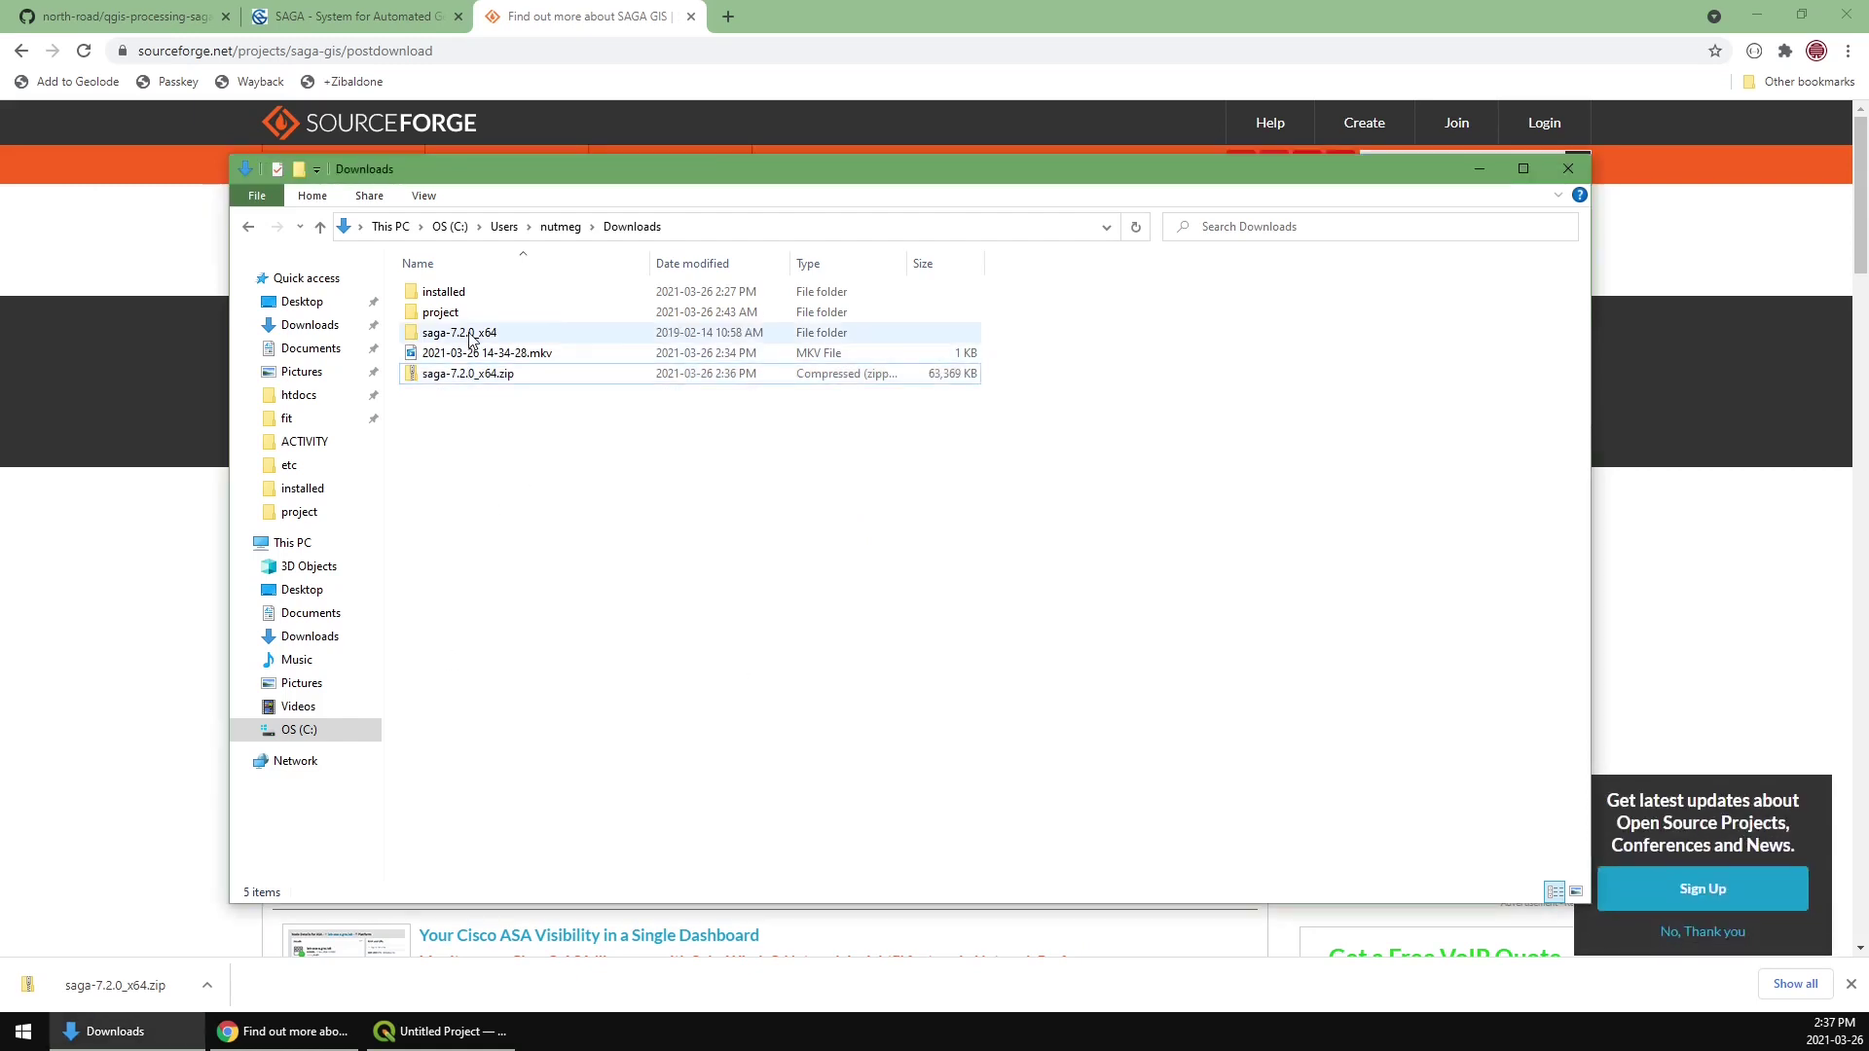
double_click(471, 335)
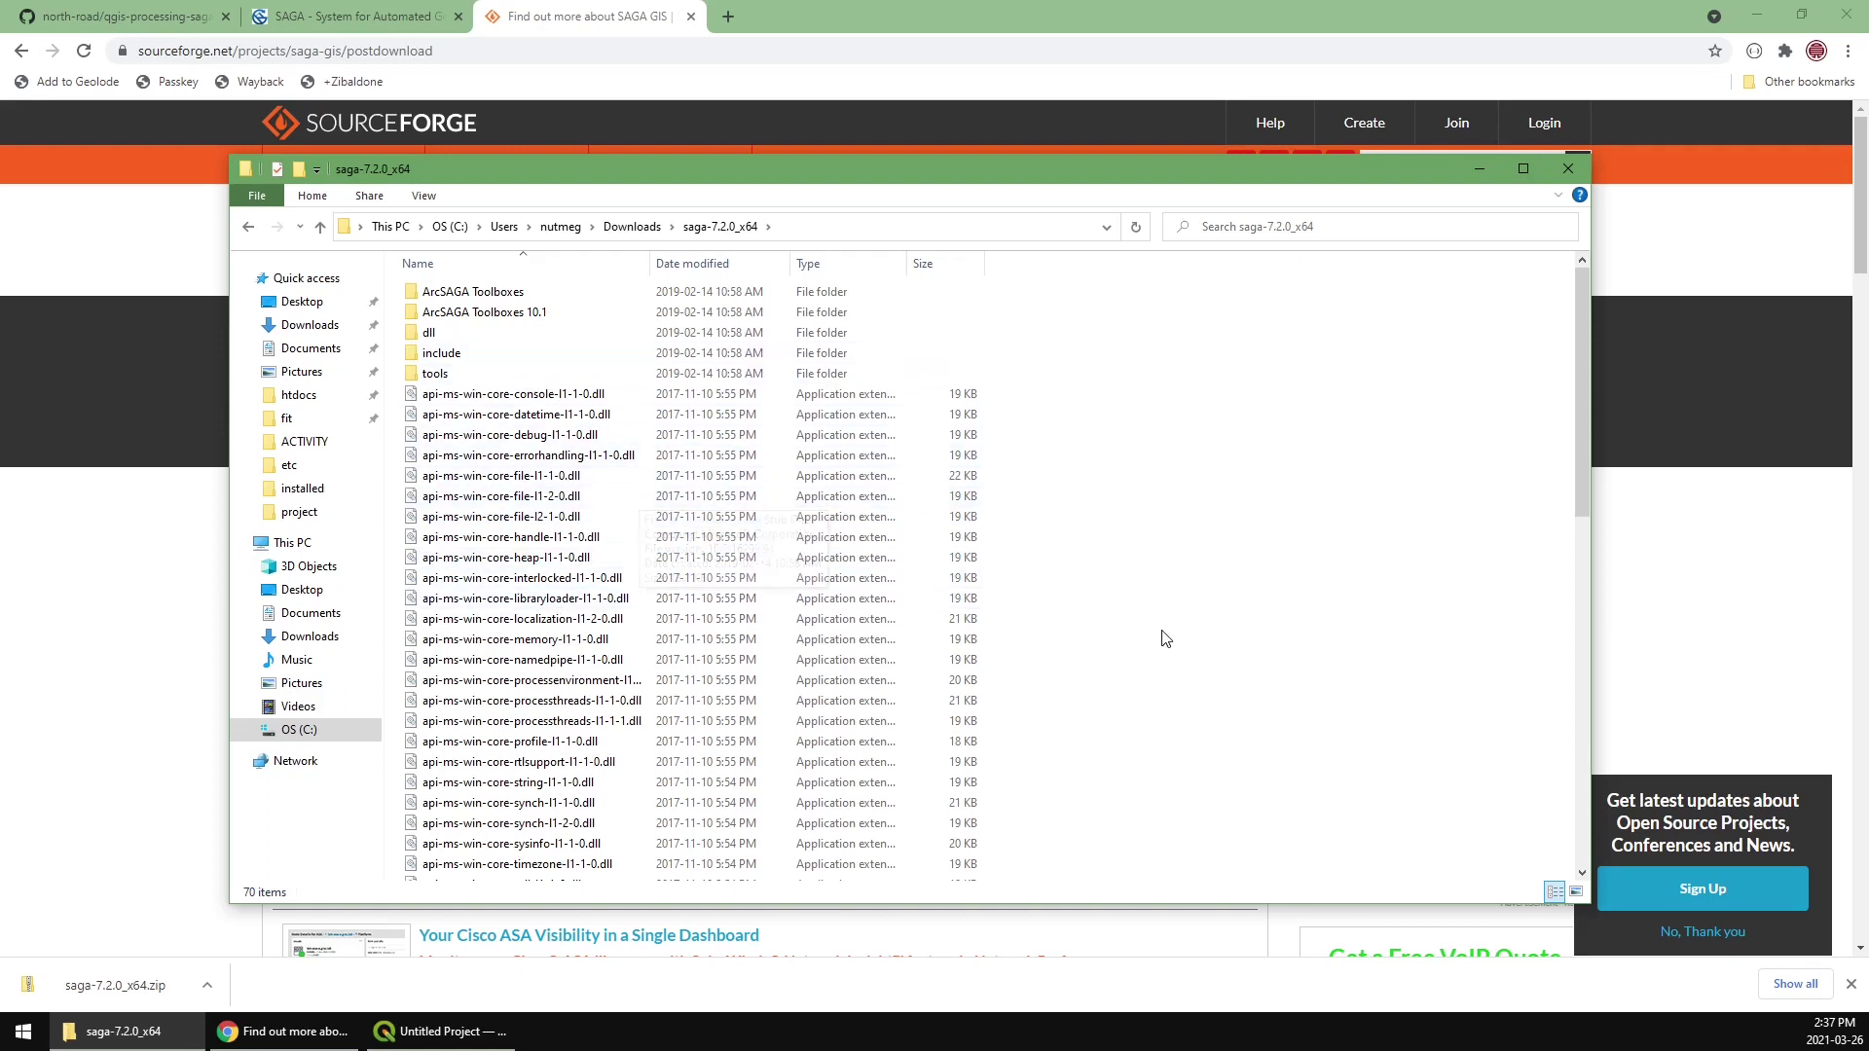
left_click(632, 226)
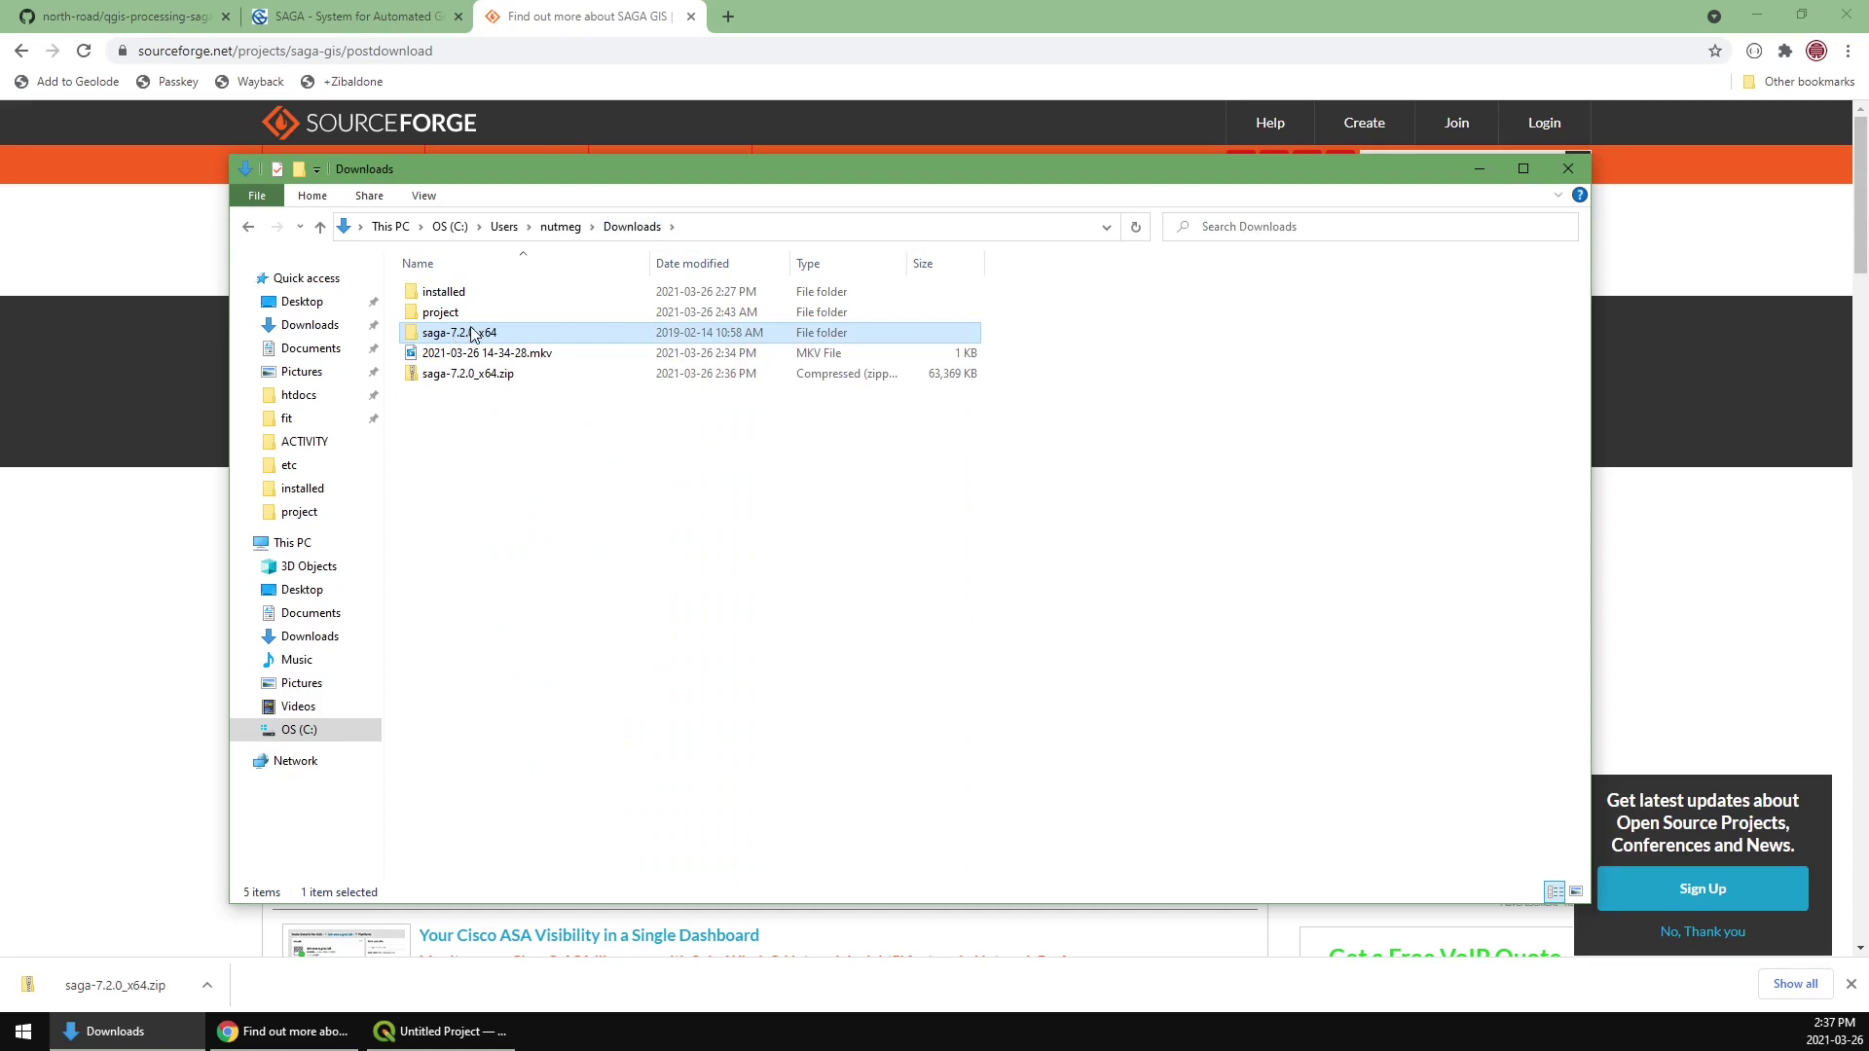
Cut the saga-7.2.0_x64 folder and paste it into Downloads\installed\runtime
left_click_drag(471, 334, 543, 518)
right_click(444, 331)
left_click(551, 659)
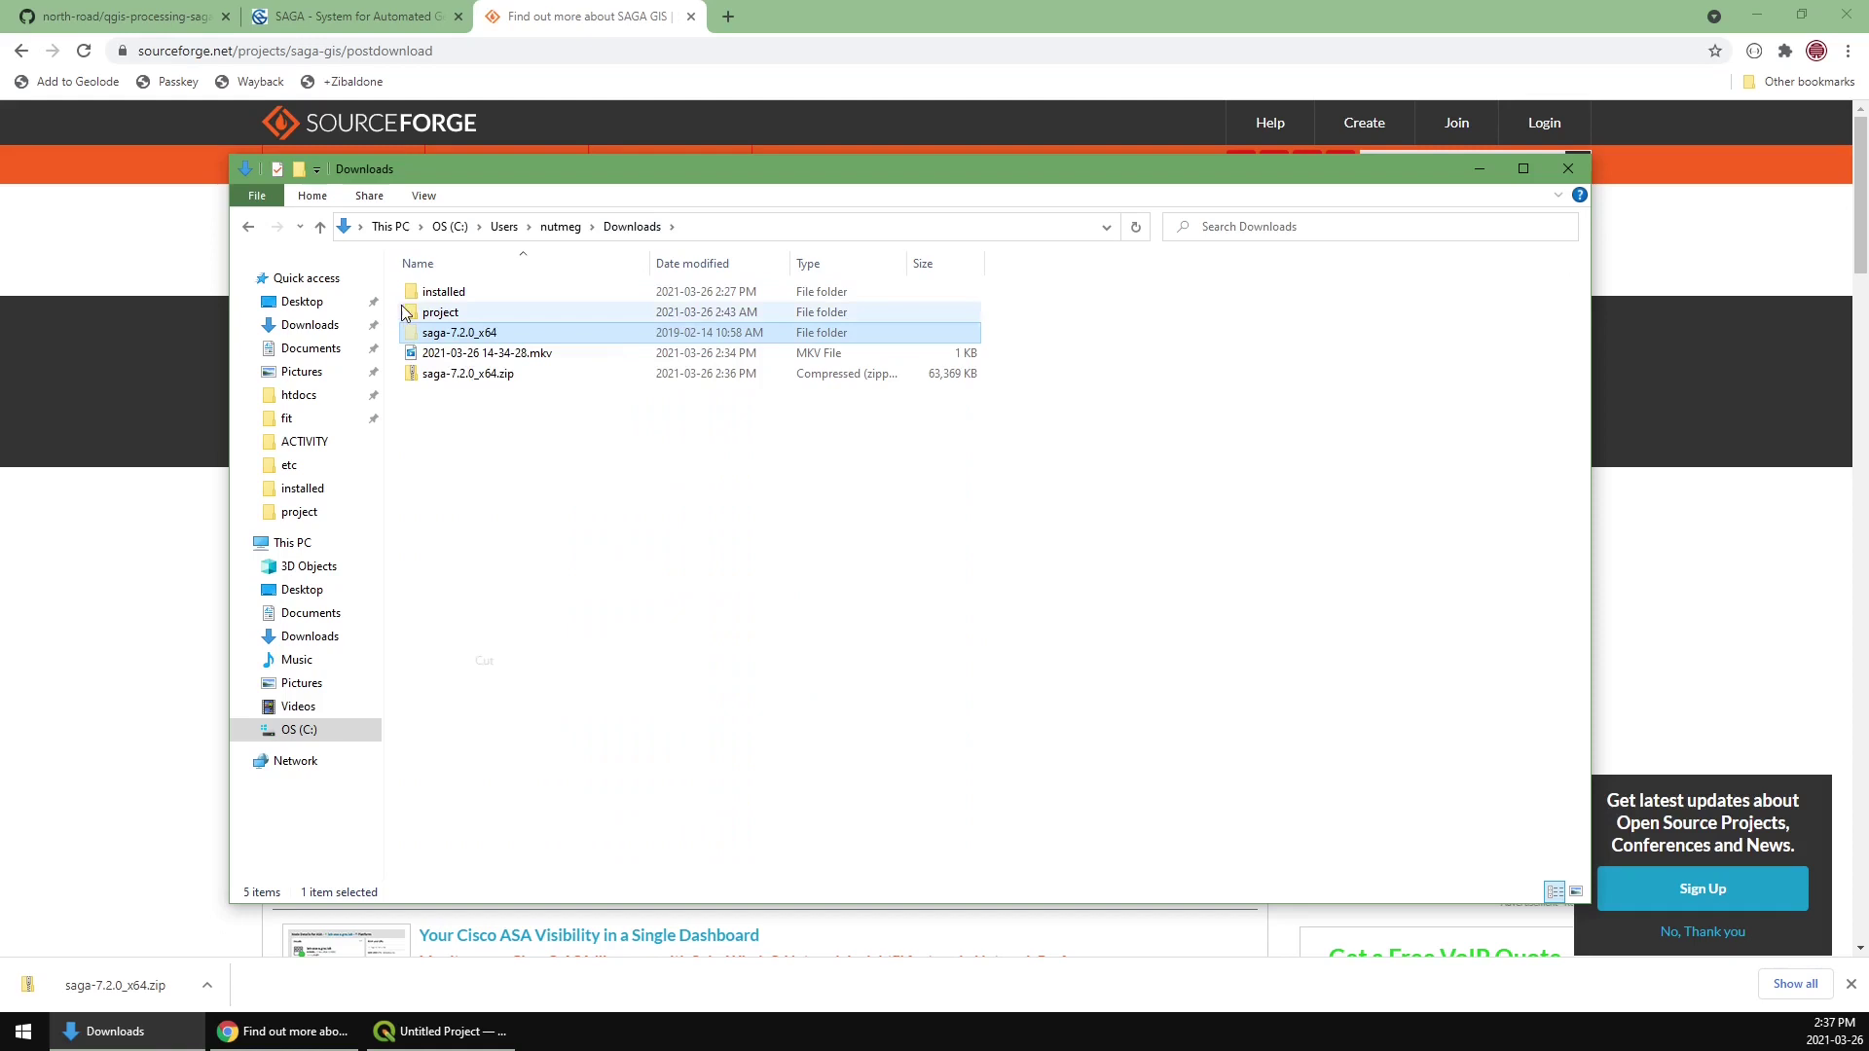
double_click(443, 291)
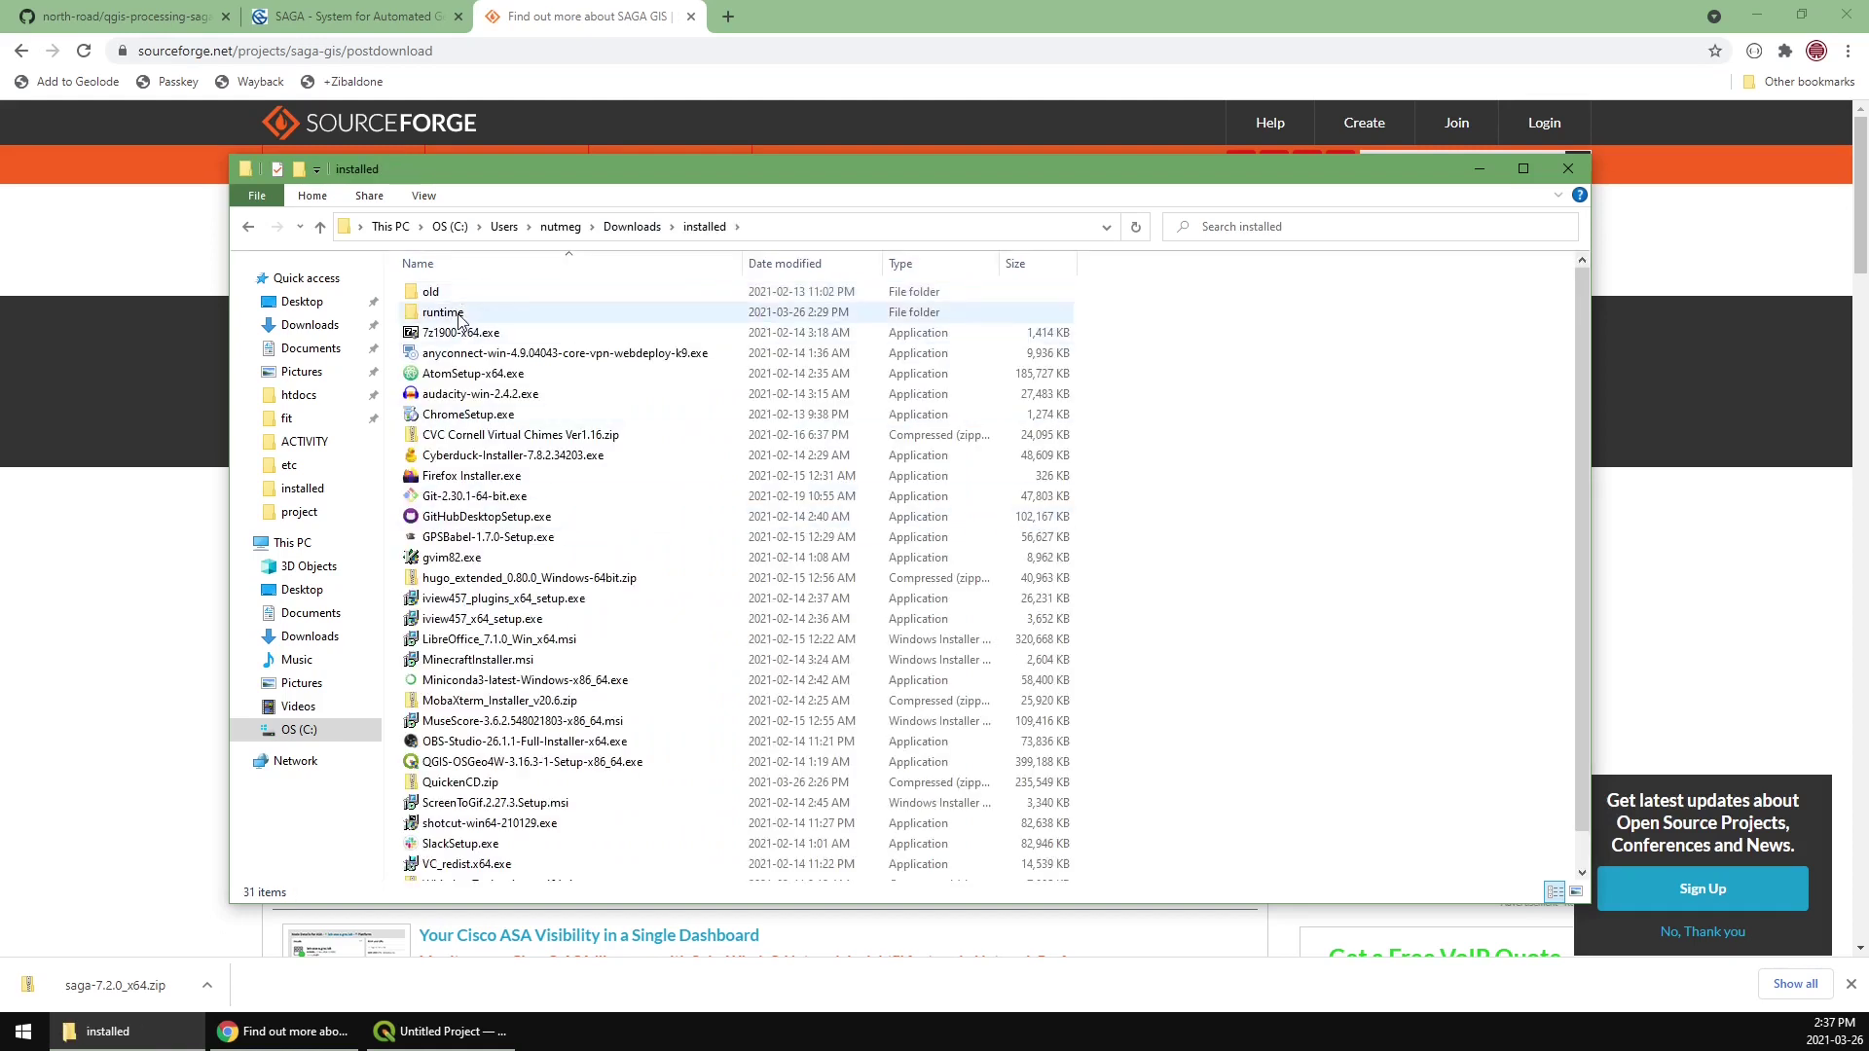
double_click(454, 314)
right_click(492, 429)
left_click(574, 566)
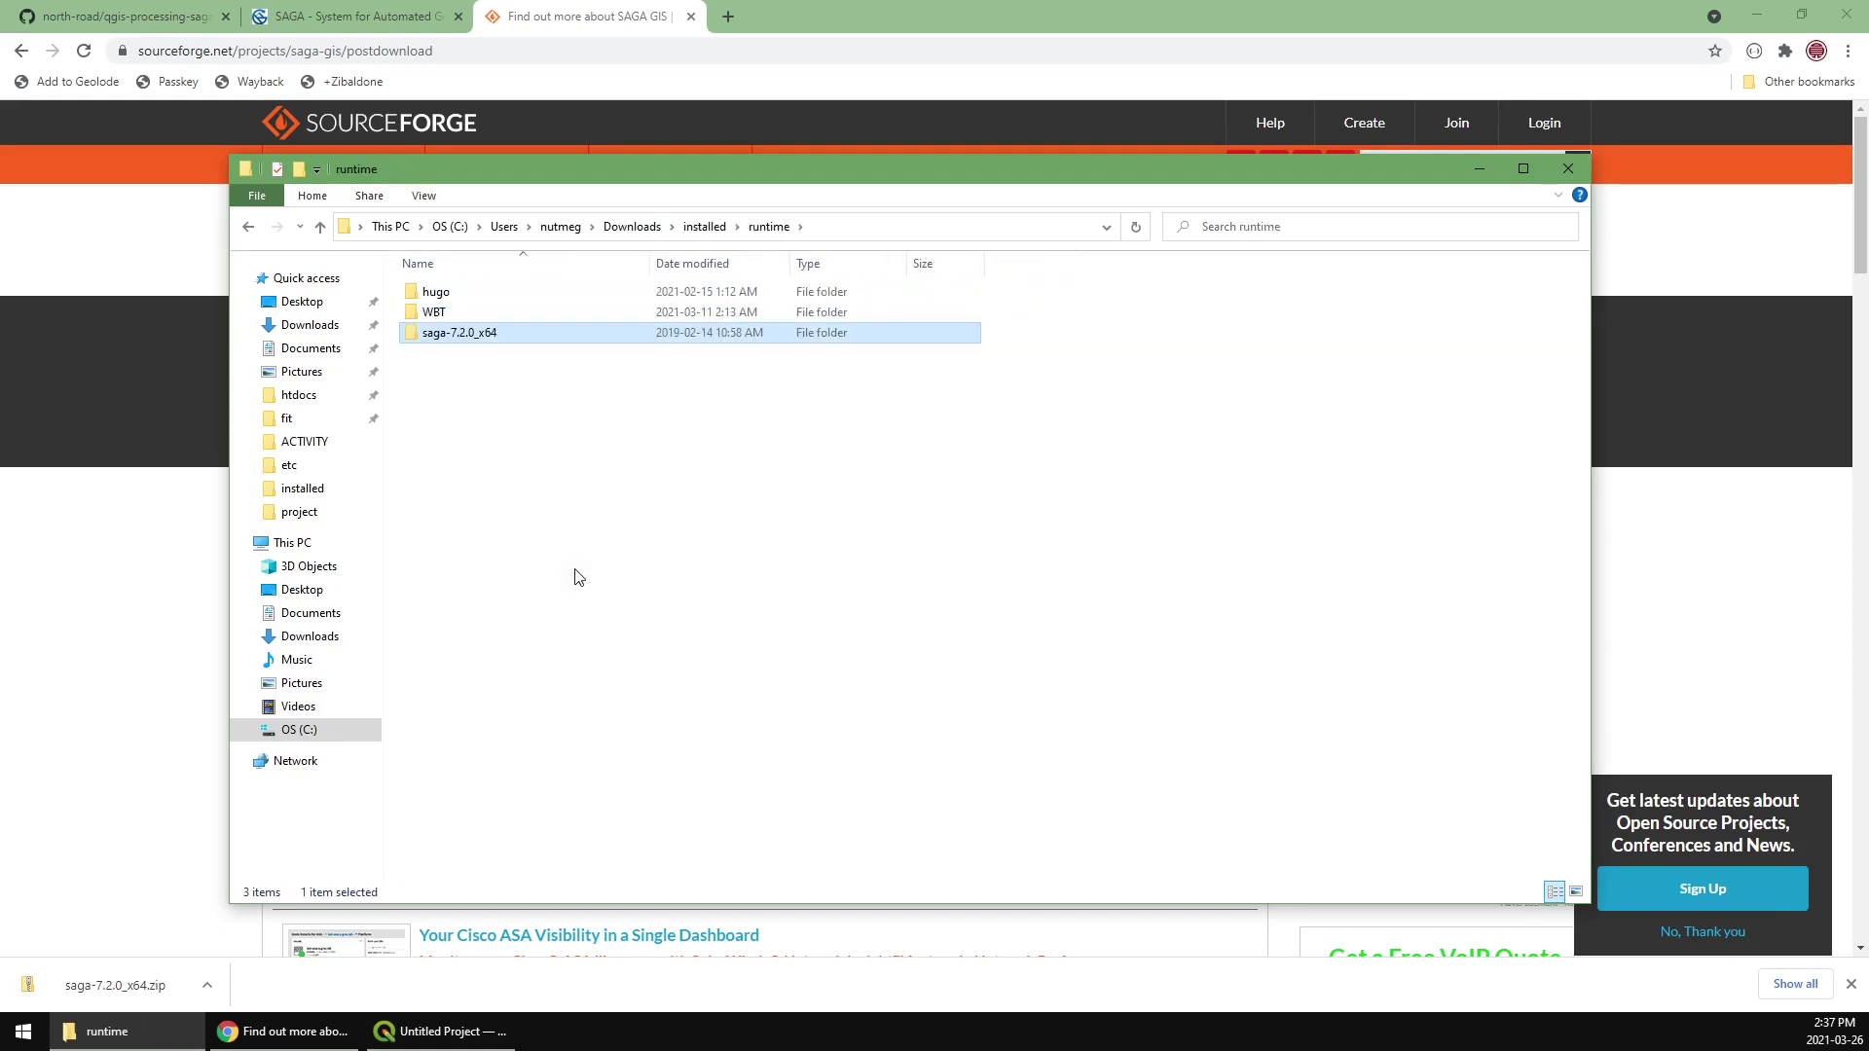
left_click(482, 375)
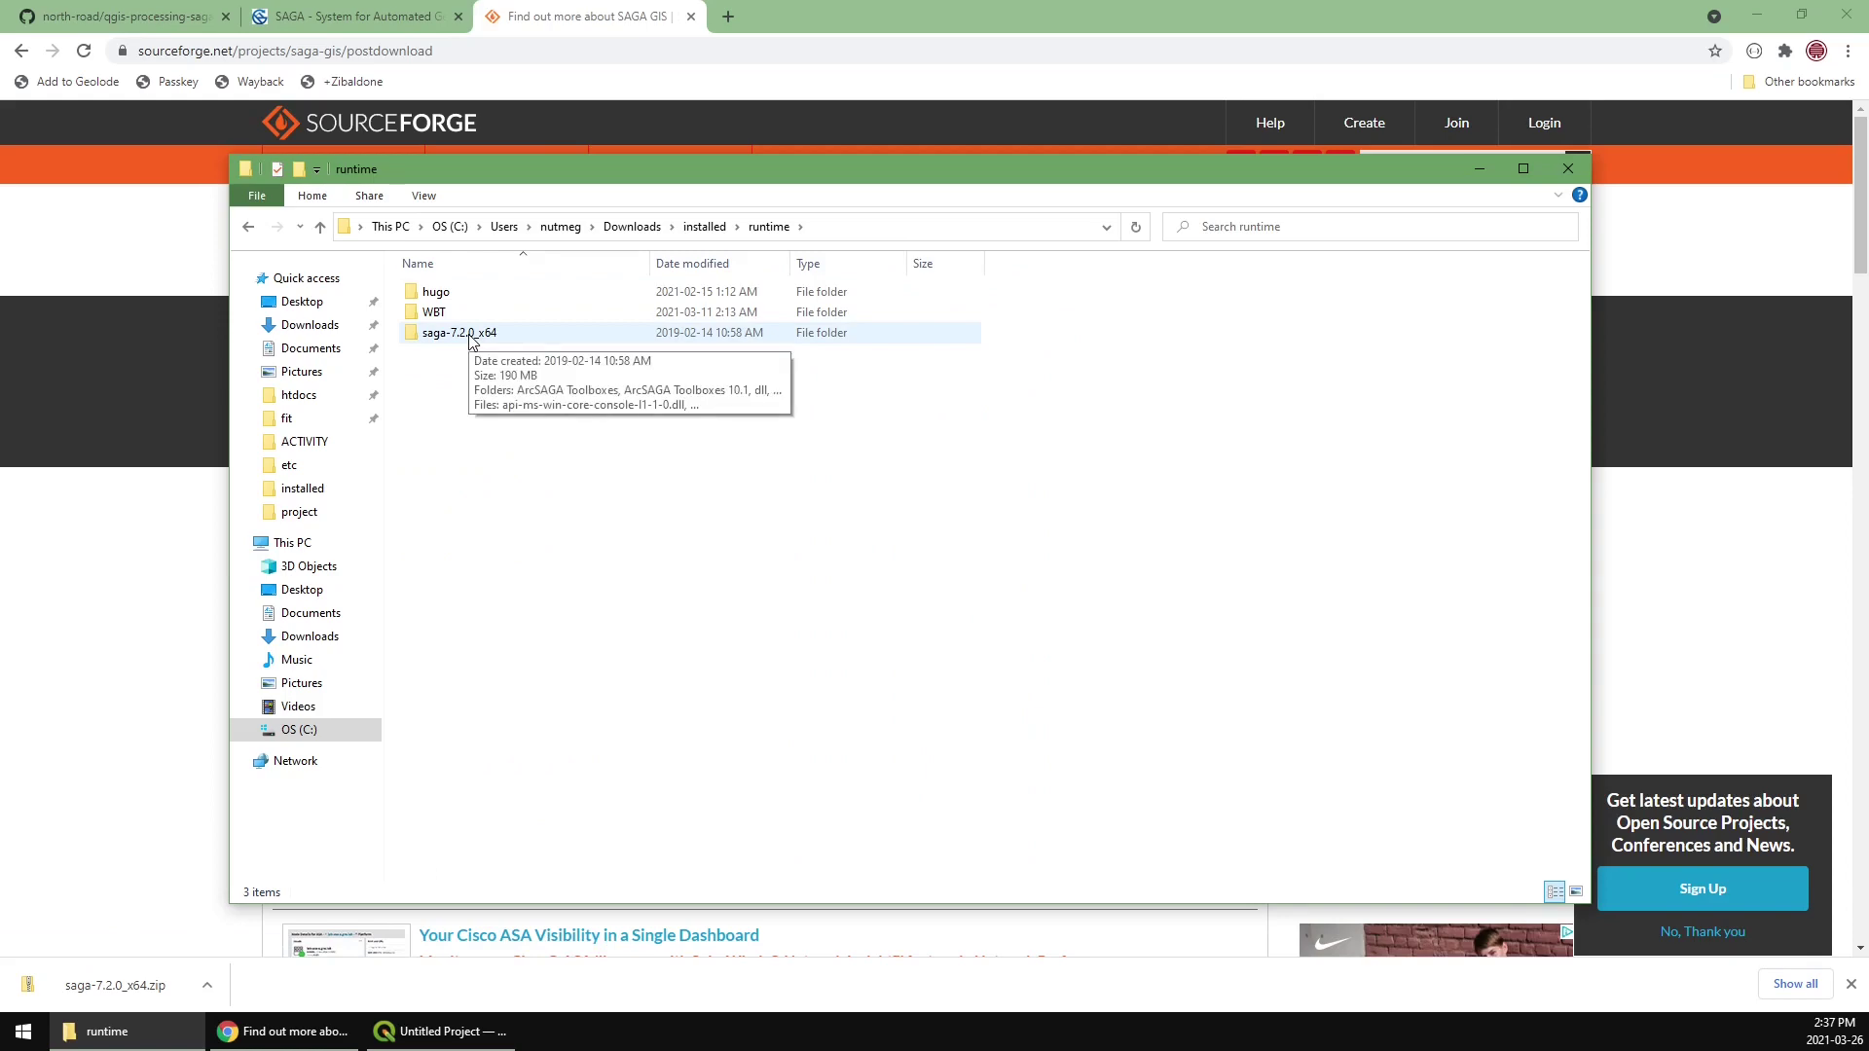
Switch back to QGIS and close the Plugins dialog, revealing the Processing Toolbox
left_click(445, 1033)
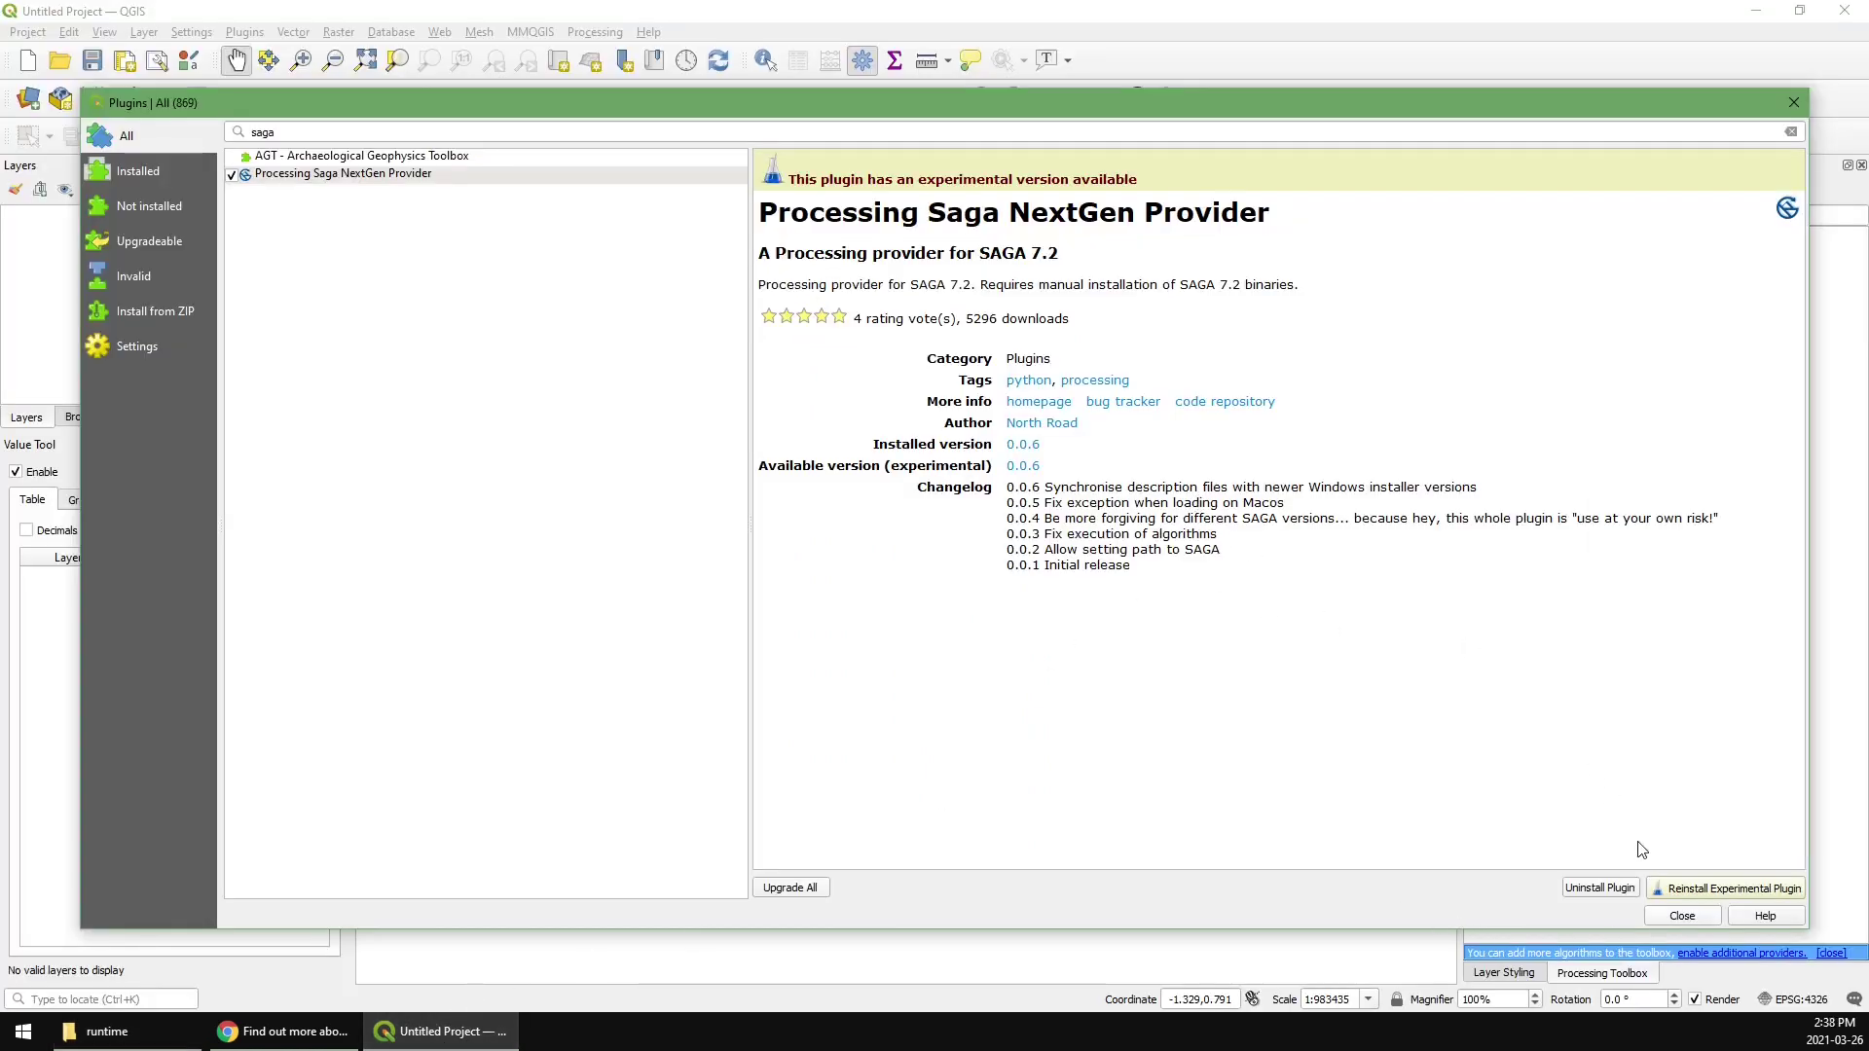
left_click(1680, 918)
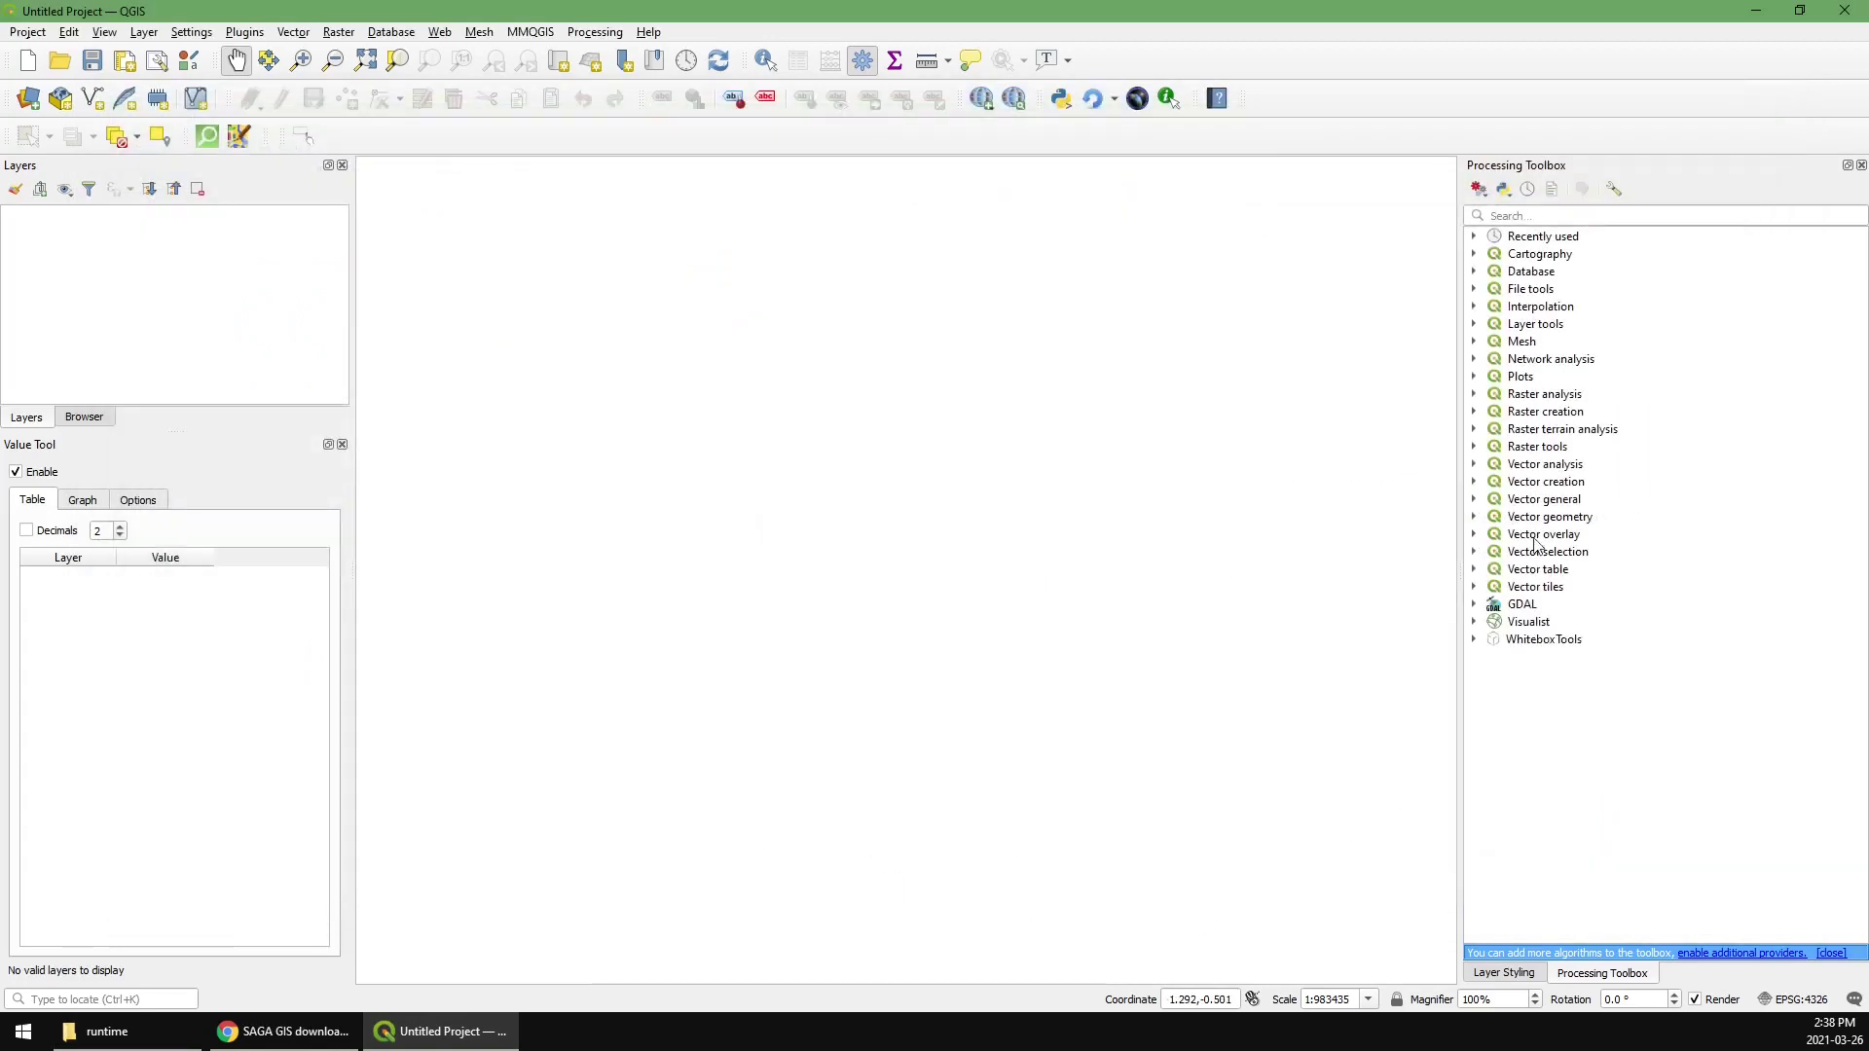
Open Processing Options at Providers > SAGANG and browse for its SAGA folder
left_click(1619, 195)
left_click_drag(1172, 839, 1269, 193)
left_click(567, 306)
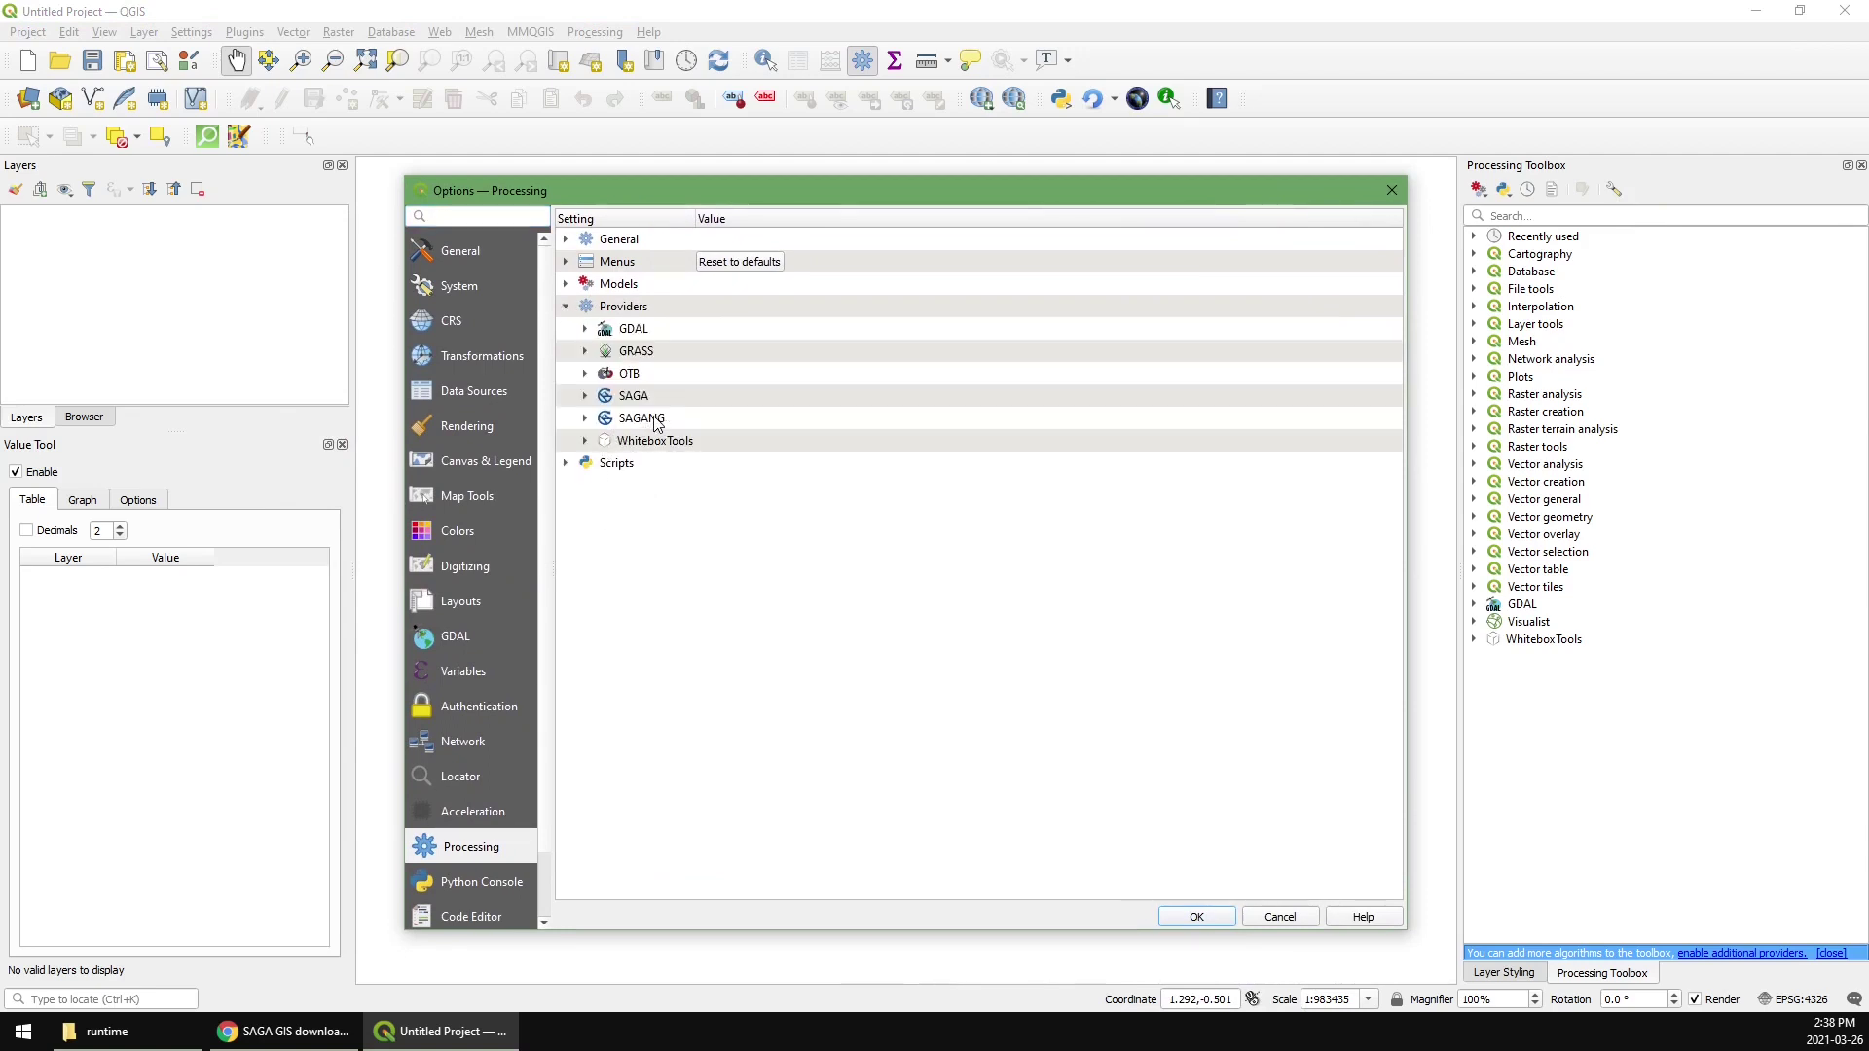
left_click(585, 419)
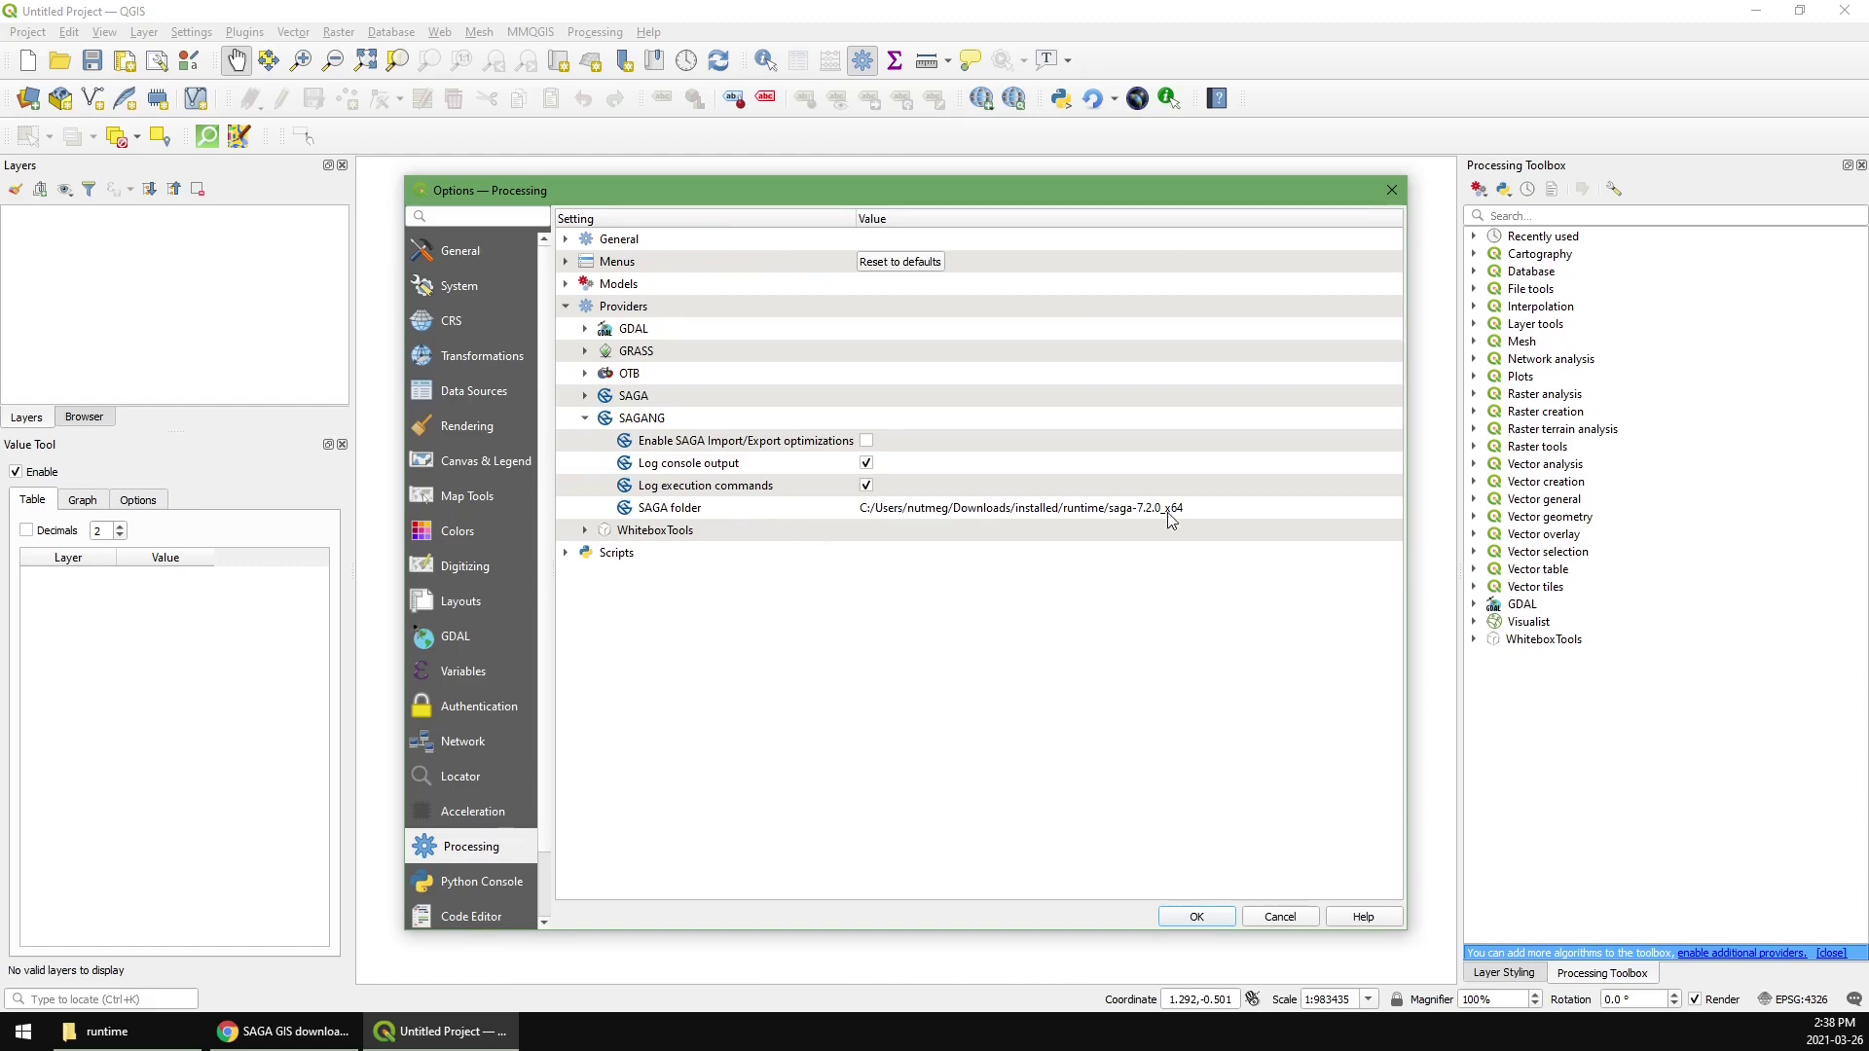
left_click(1356, 510)
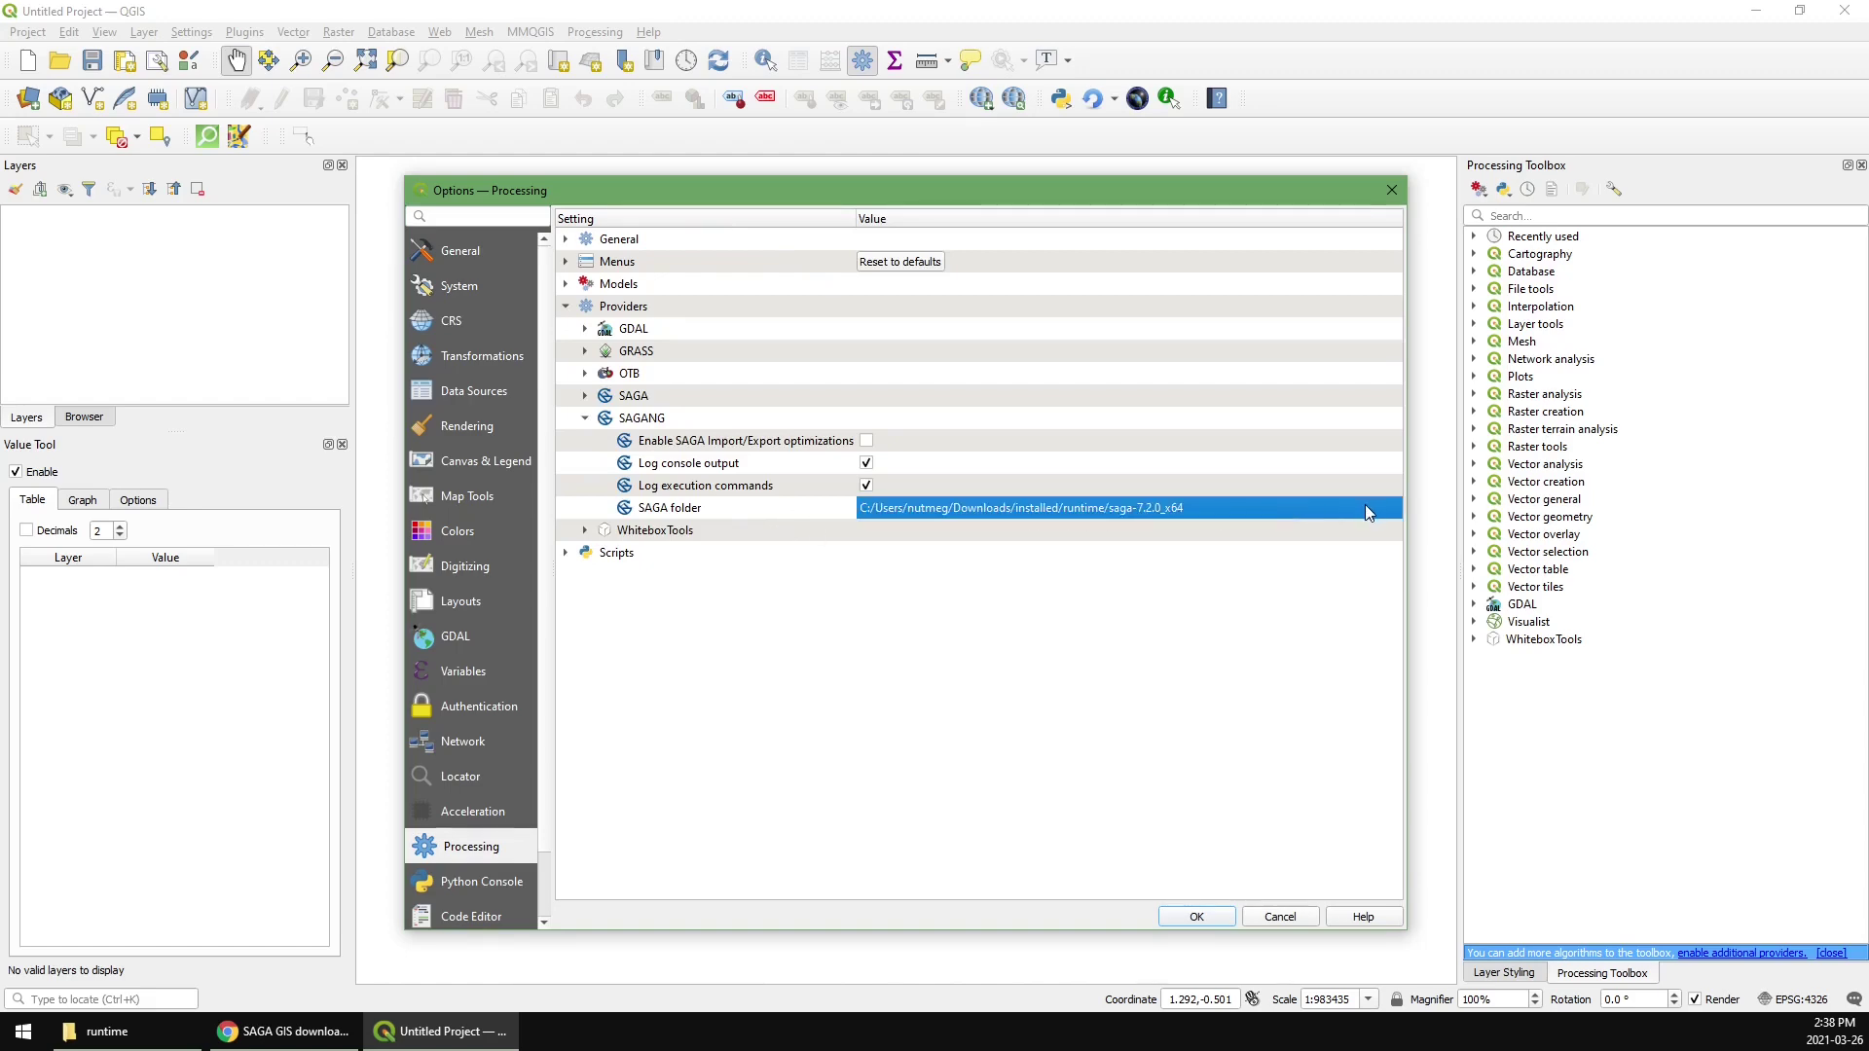
left_click(1359, 507)
left_click(1391, 508)
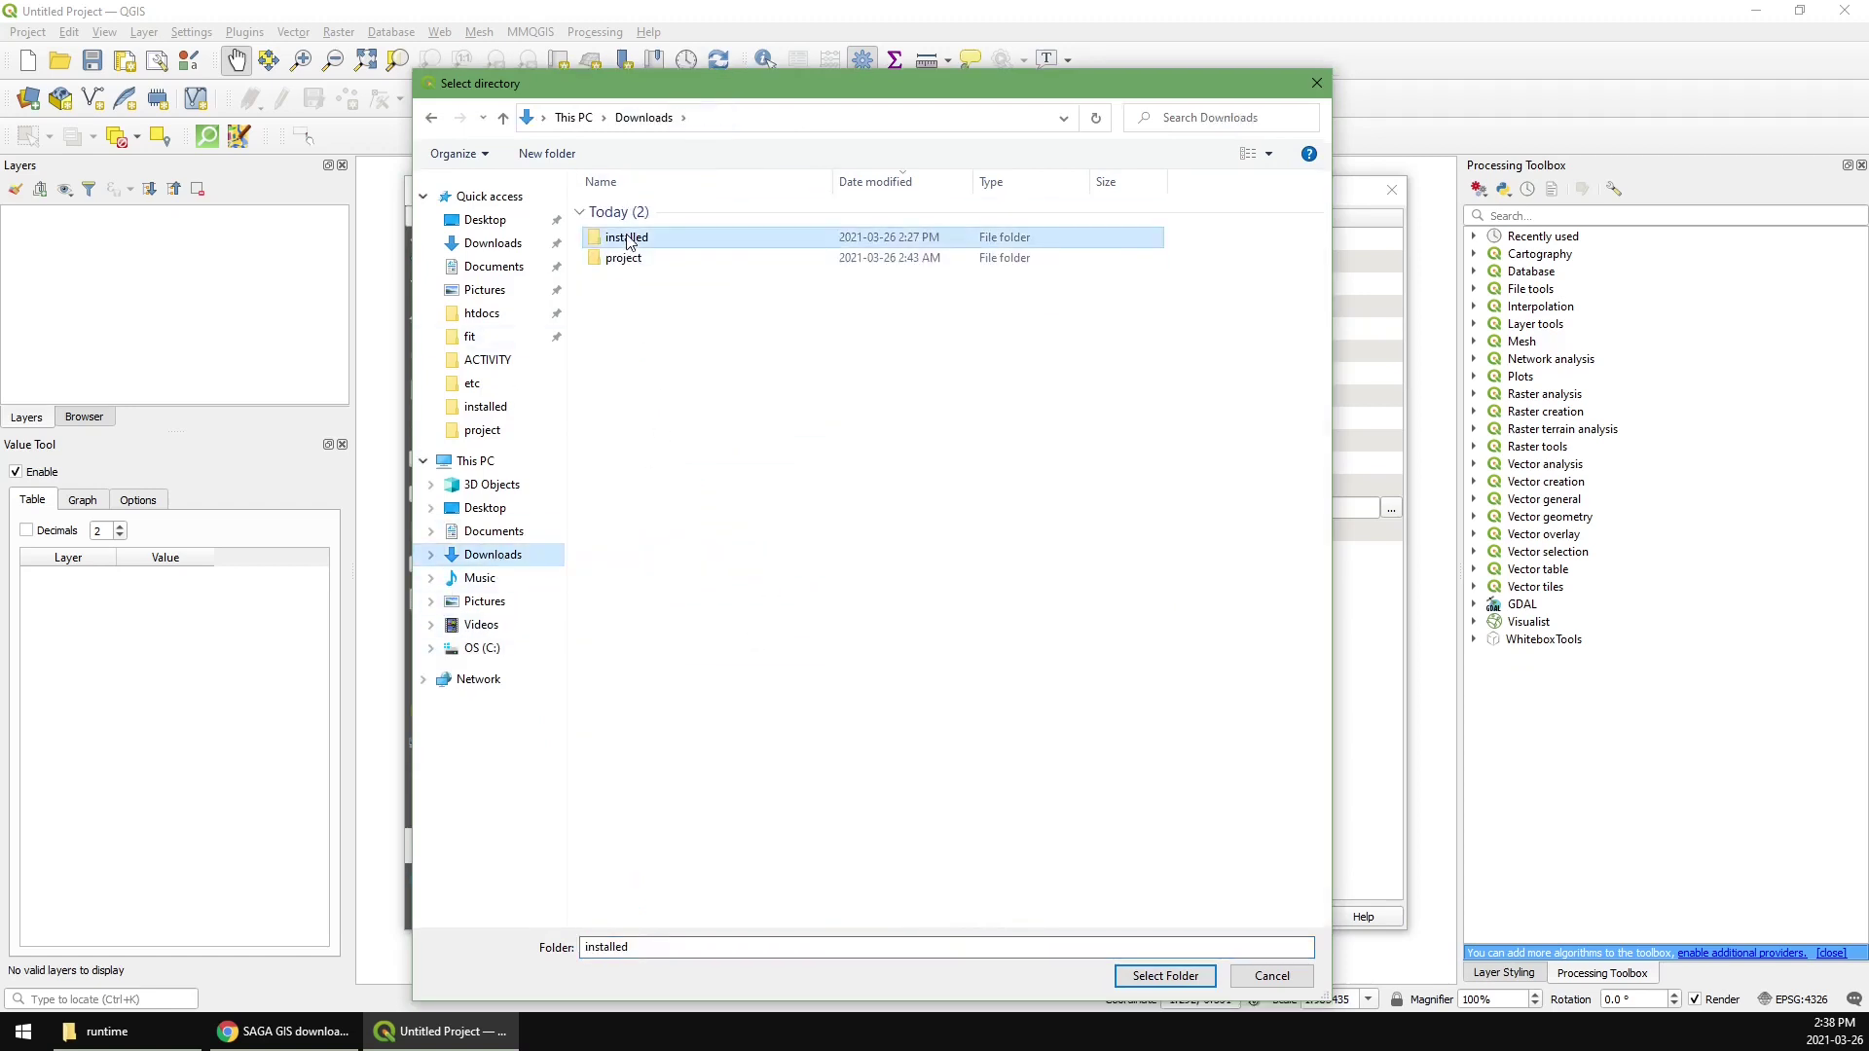
Choose Downloads\installed\runtime\saga-7.2.0_x64 as the SAGANG provider's SAGA folder
double_click(627, 237)
double_click(627, 236)
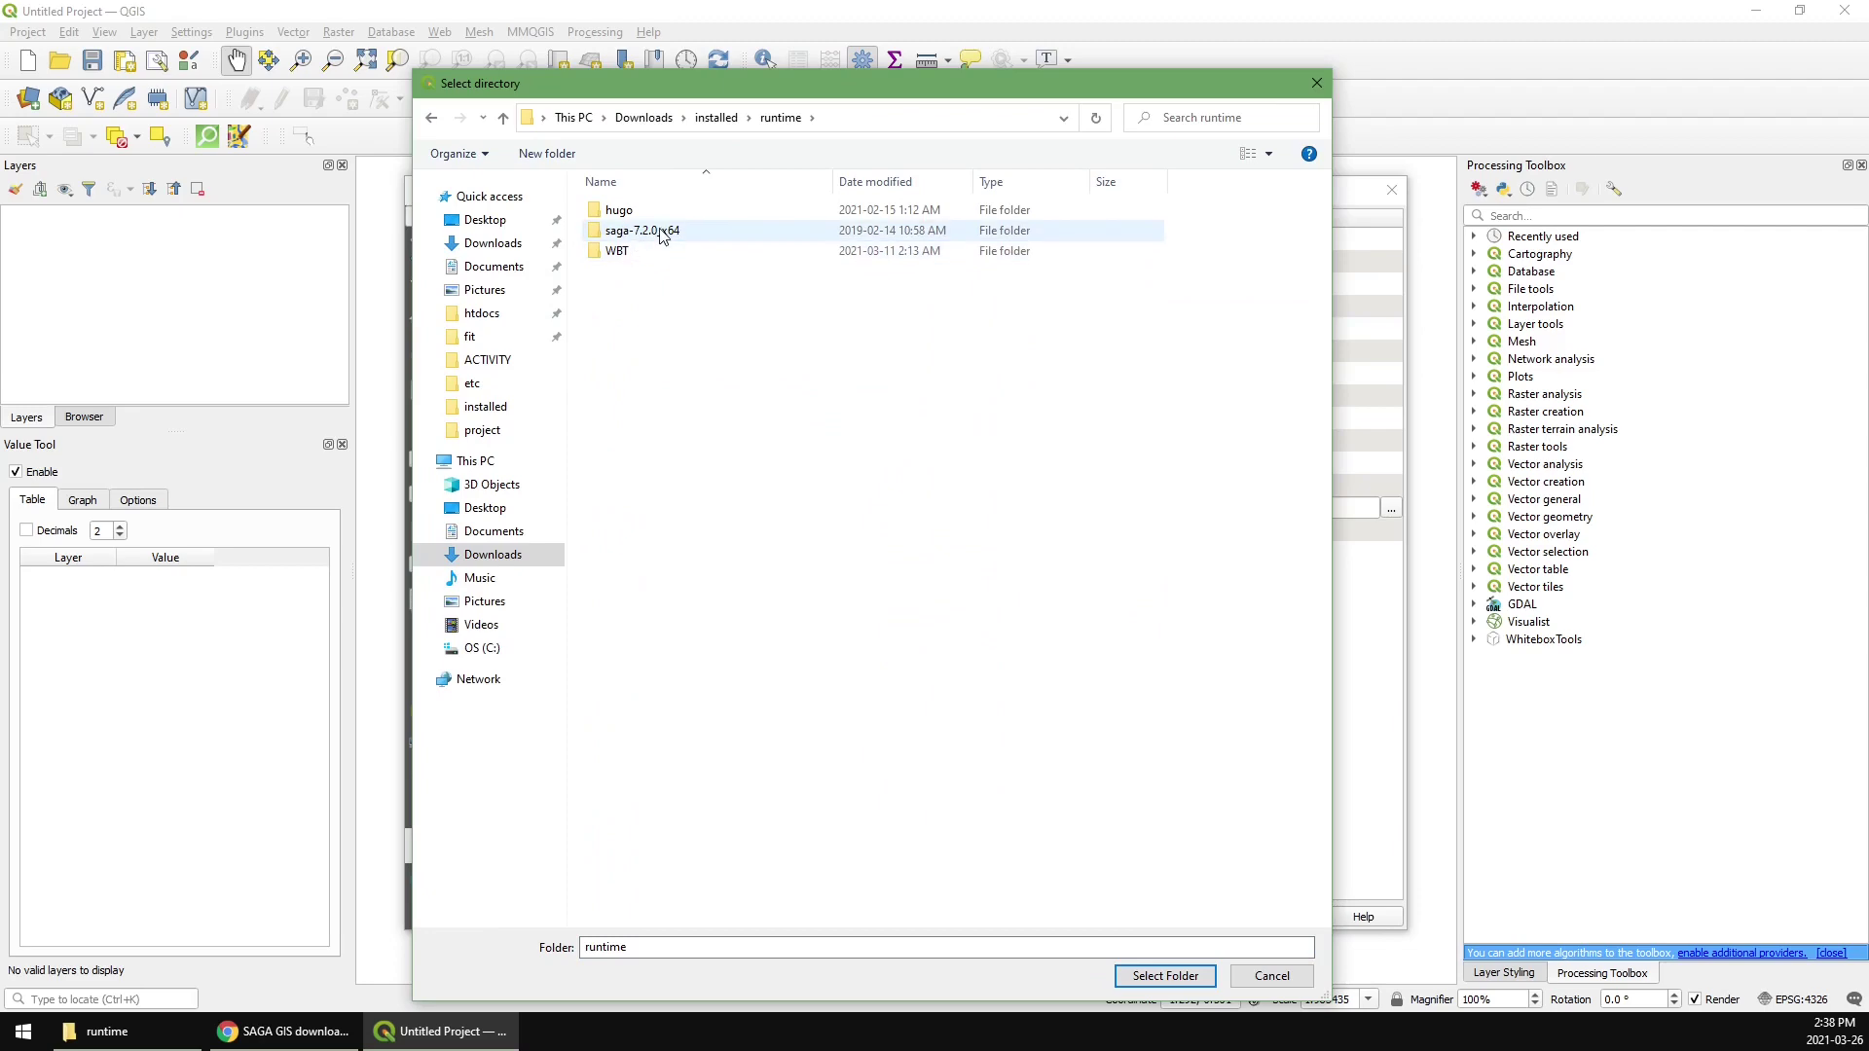
left_click(653, 239)
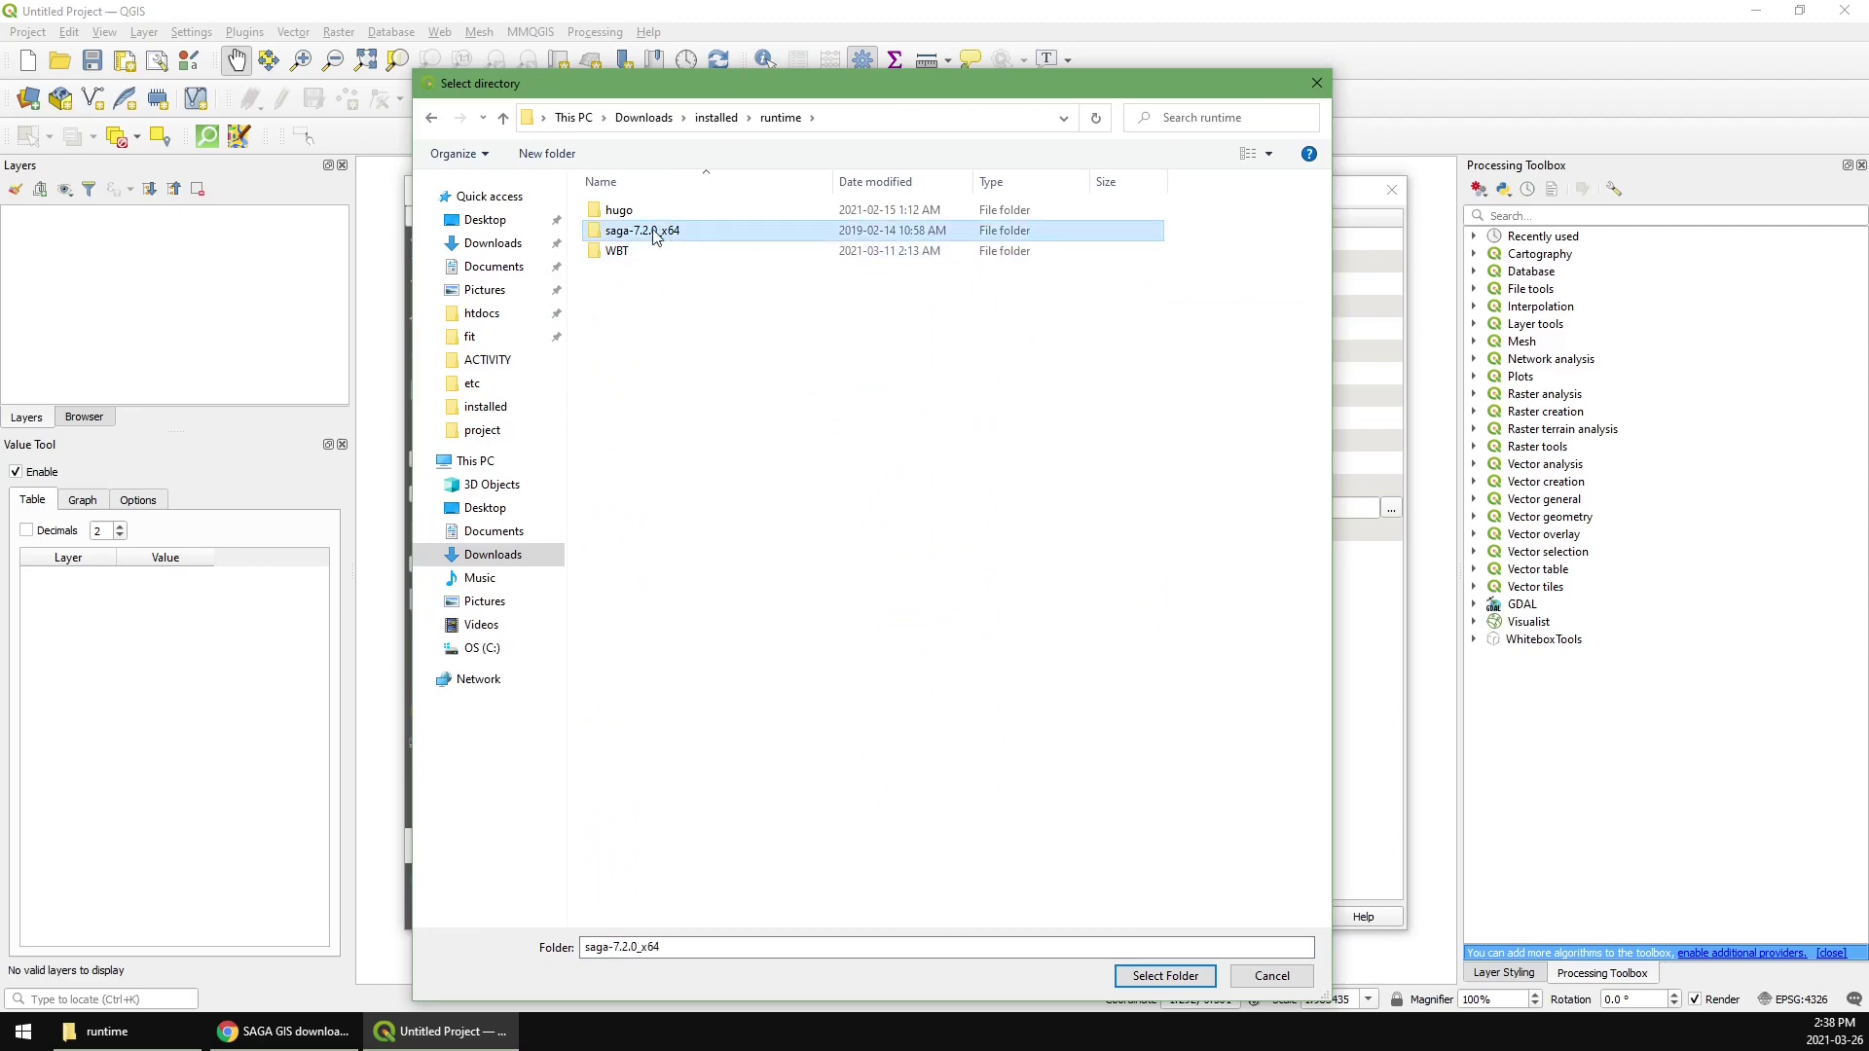
left_click(1171, 976)
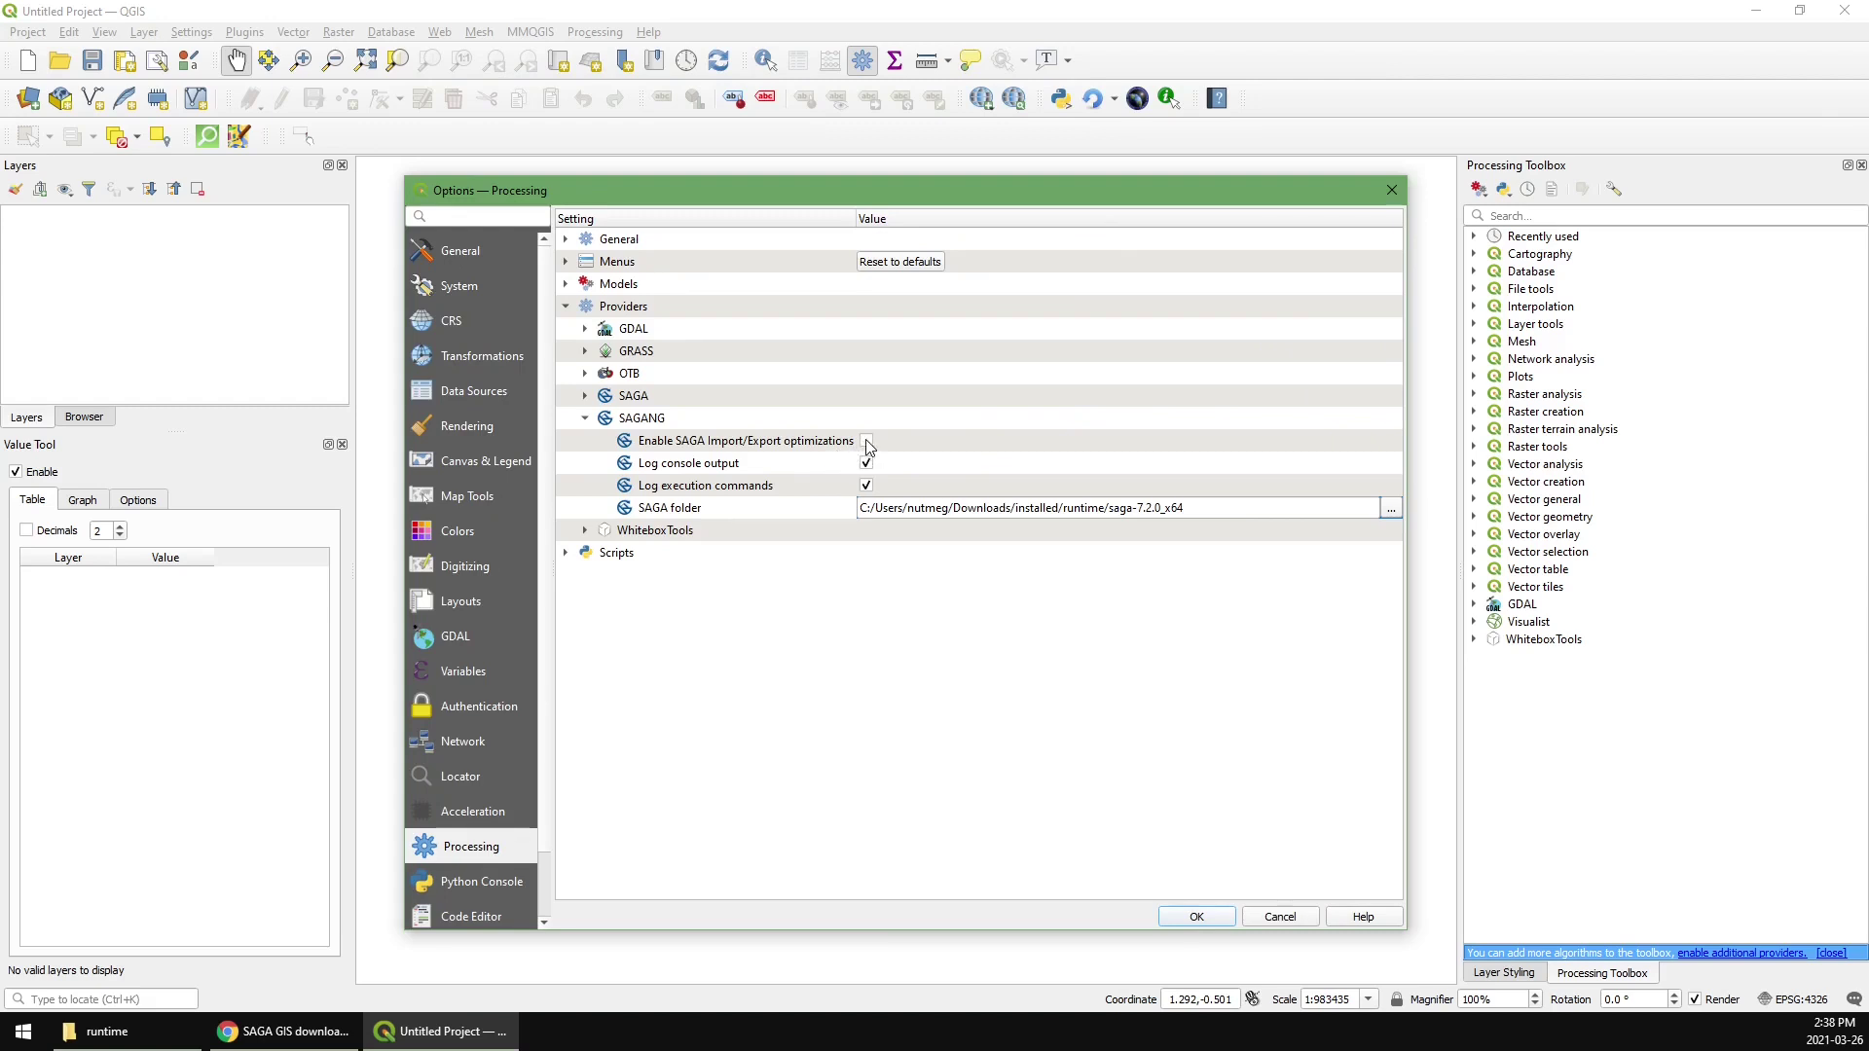
Enable SAGA Import/Export optimizations for SAGANG, check the SAGA provider, and apply with OK
left_click(867, 441)
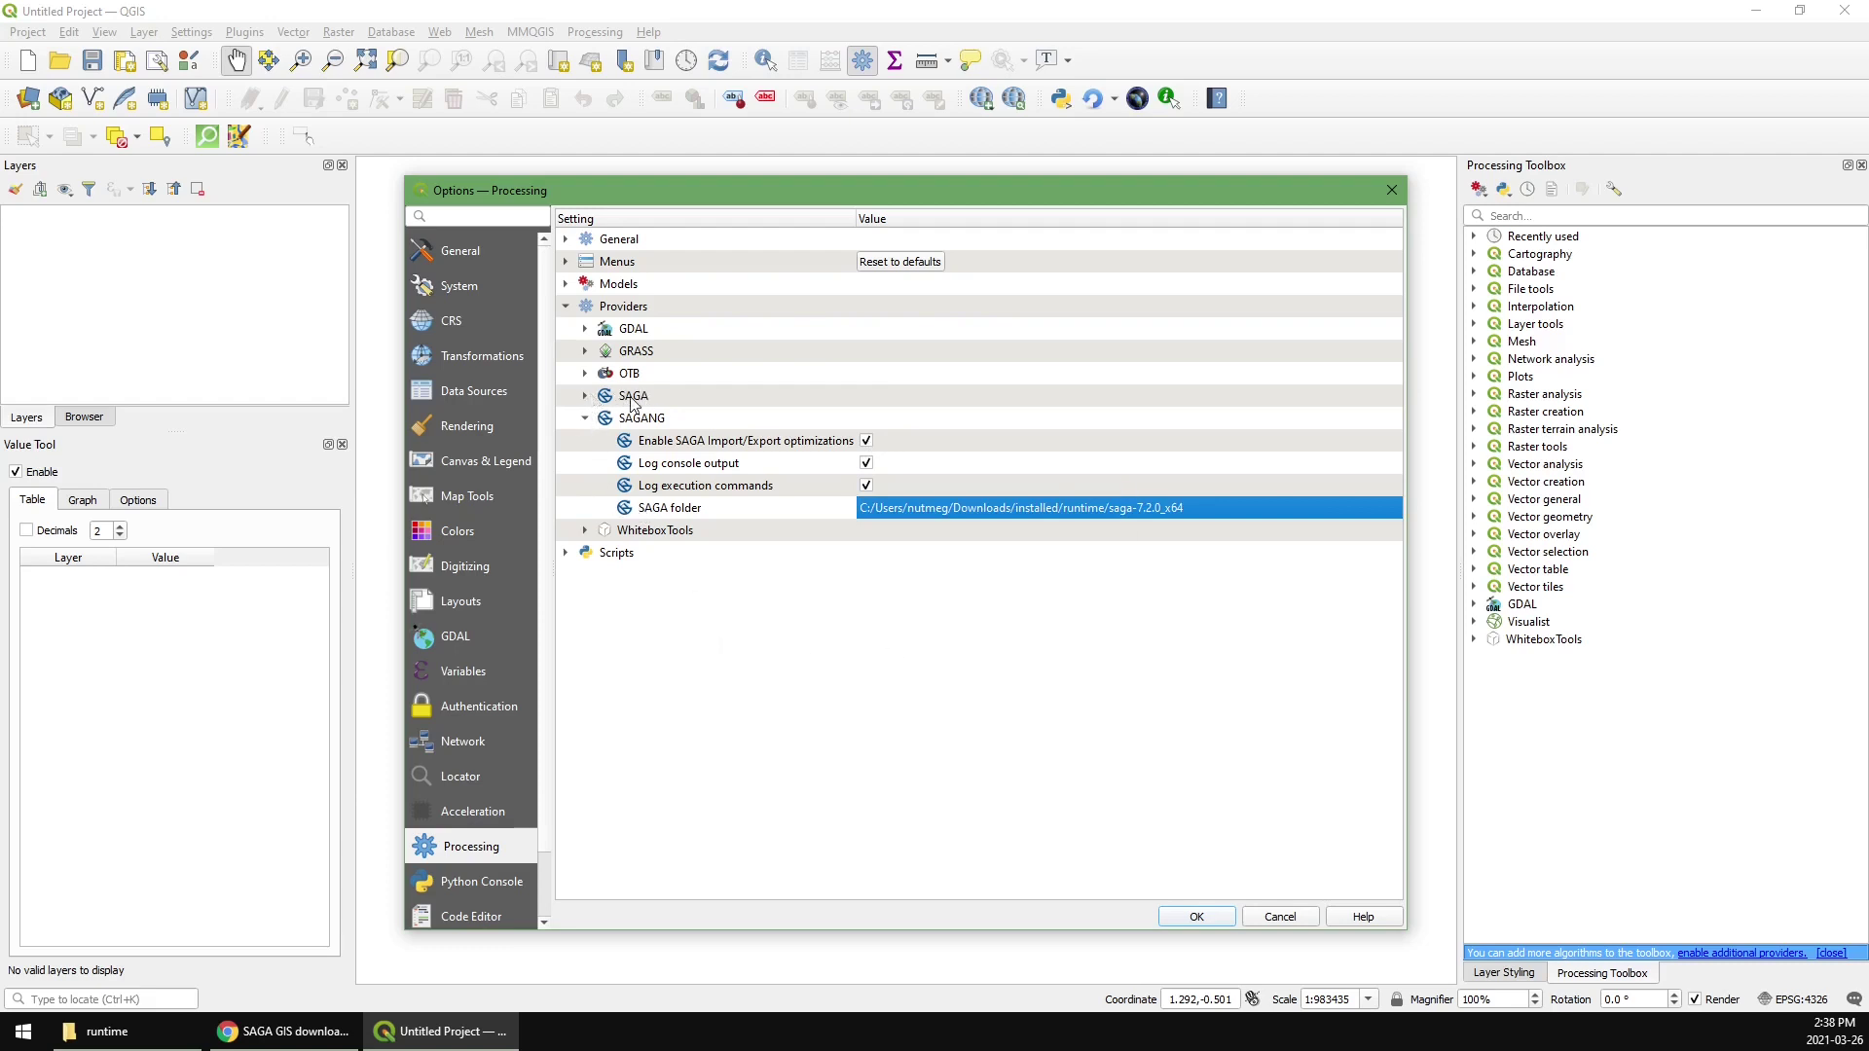
left_click(585, 396)
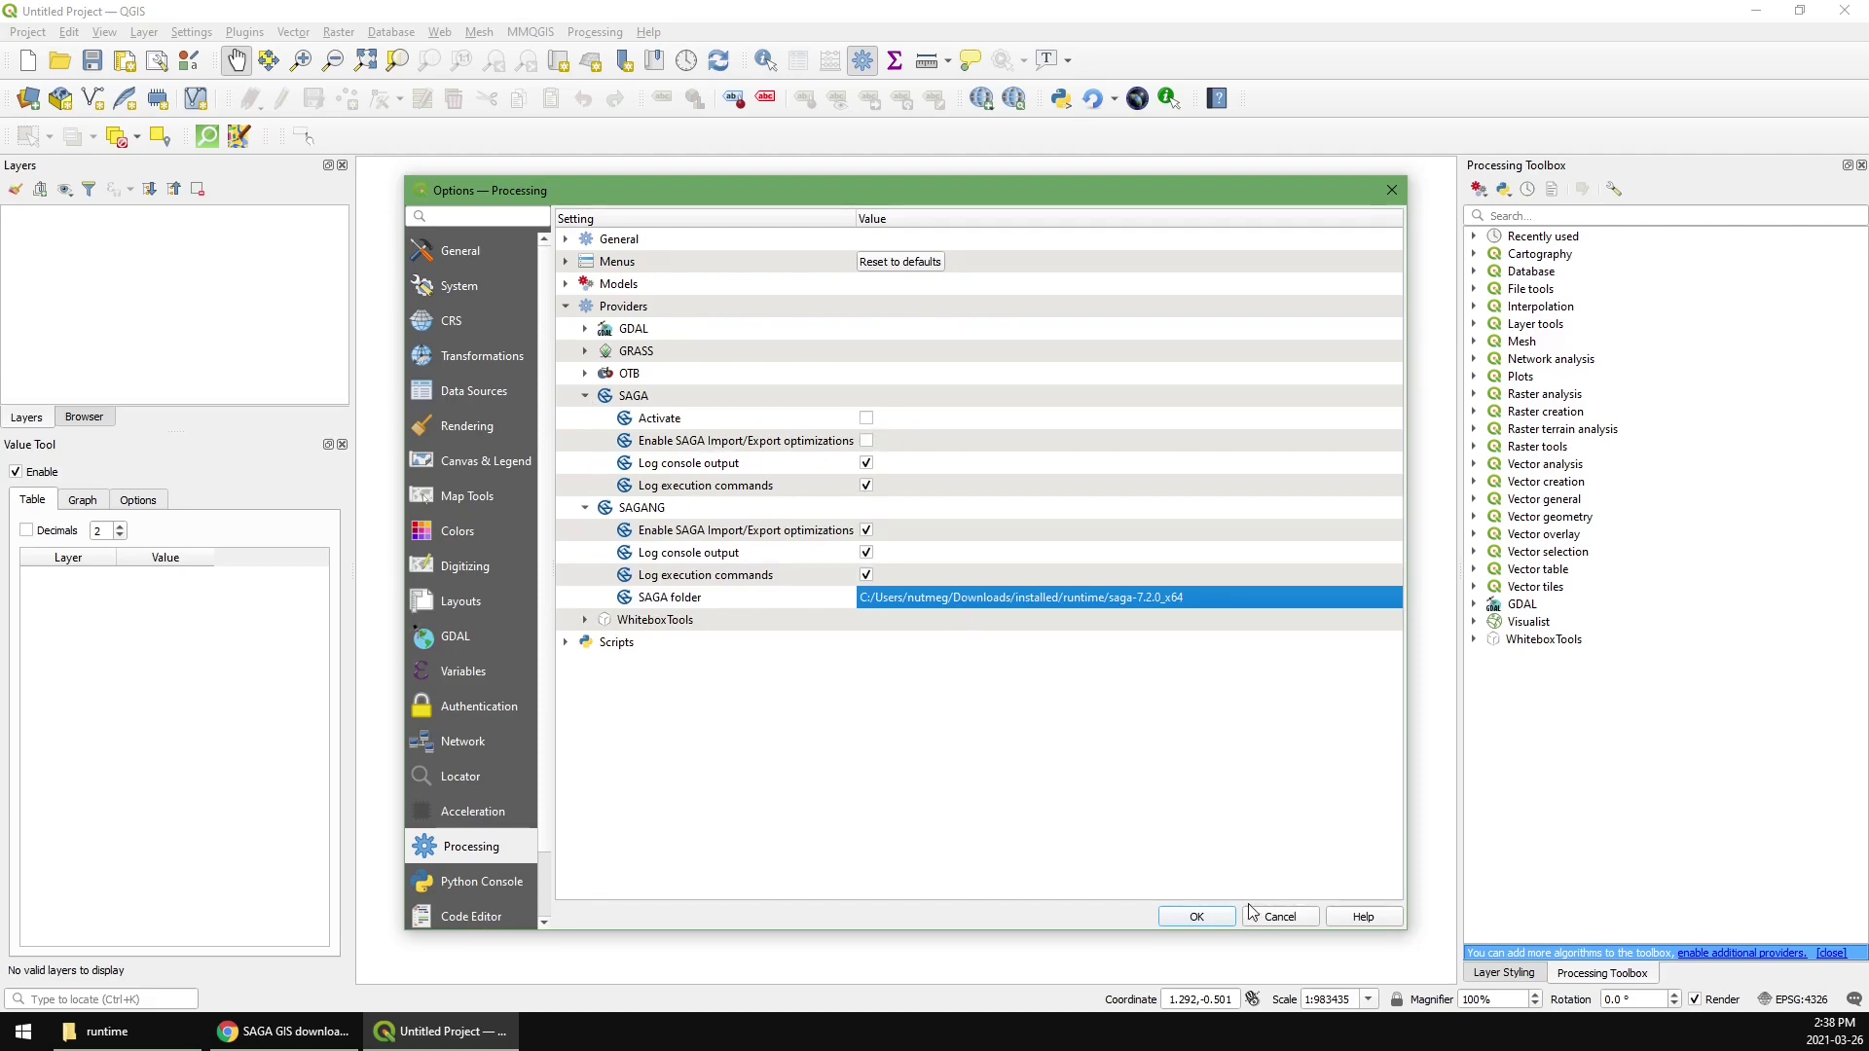
left_click(1199, 917)
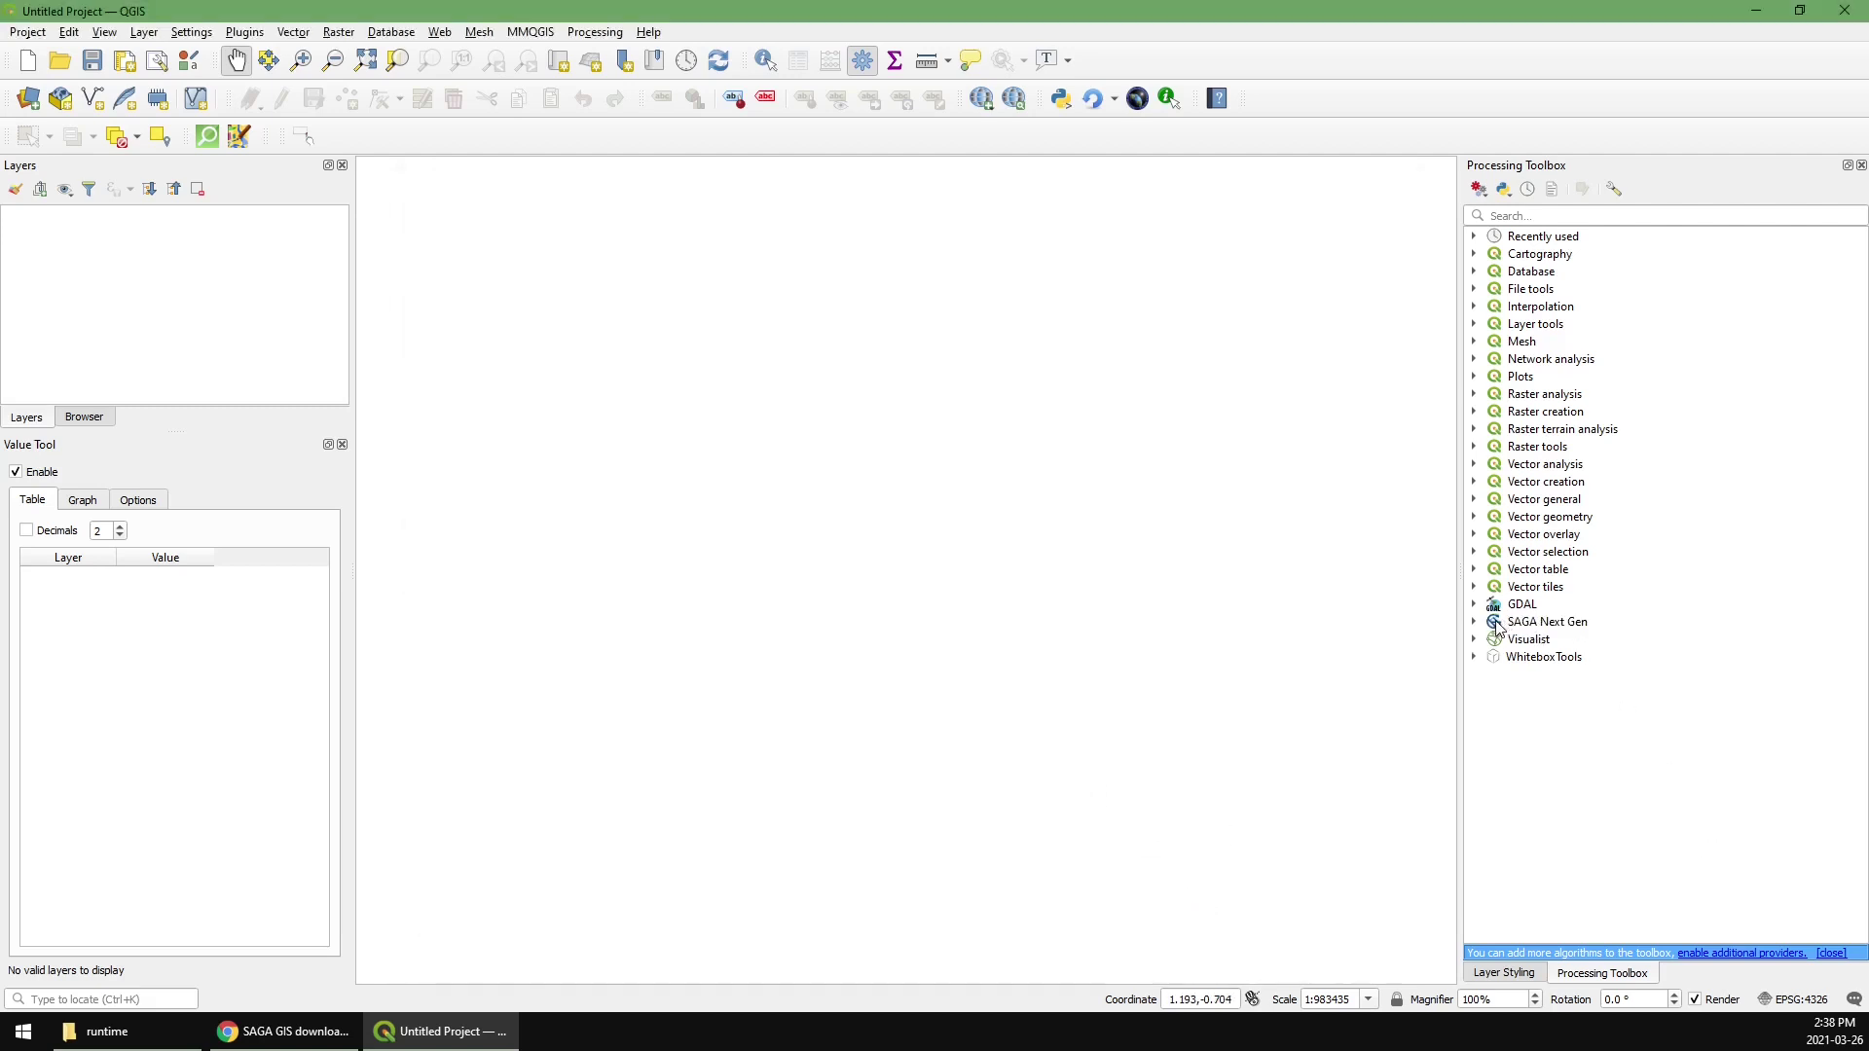
Expand the SAGA Next Gen tool groups in the Processing Toolbox and scroll through them
left_click(1474, 623)
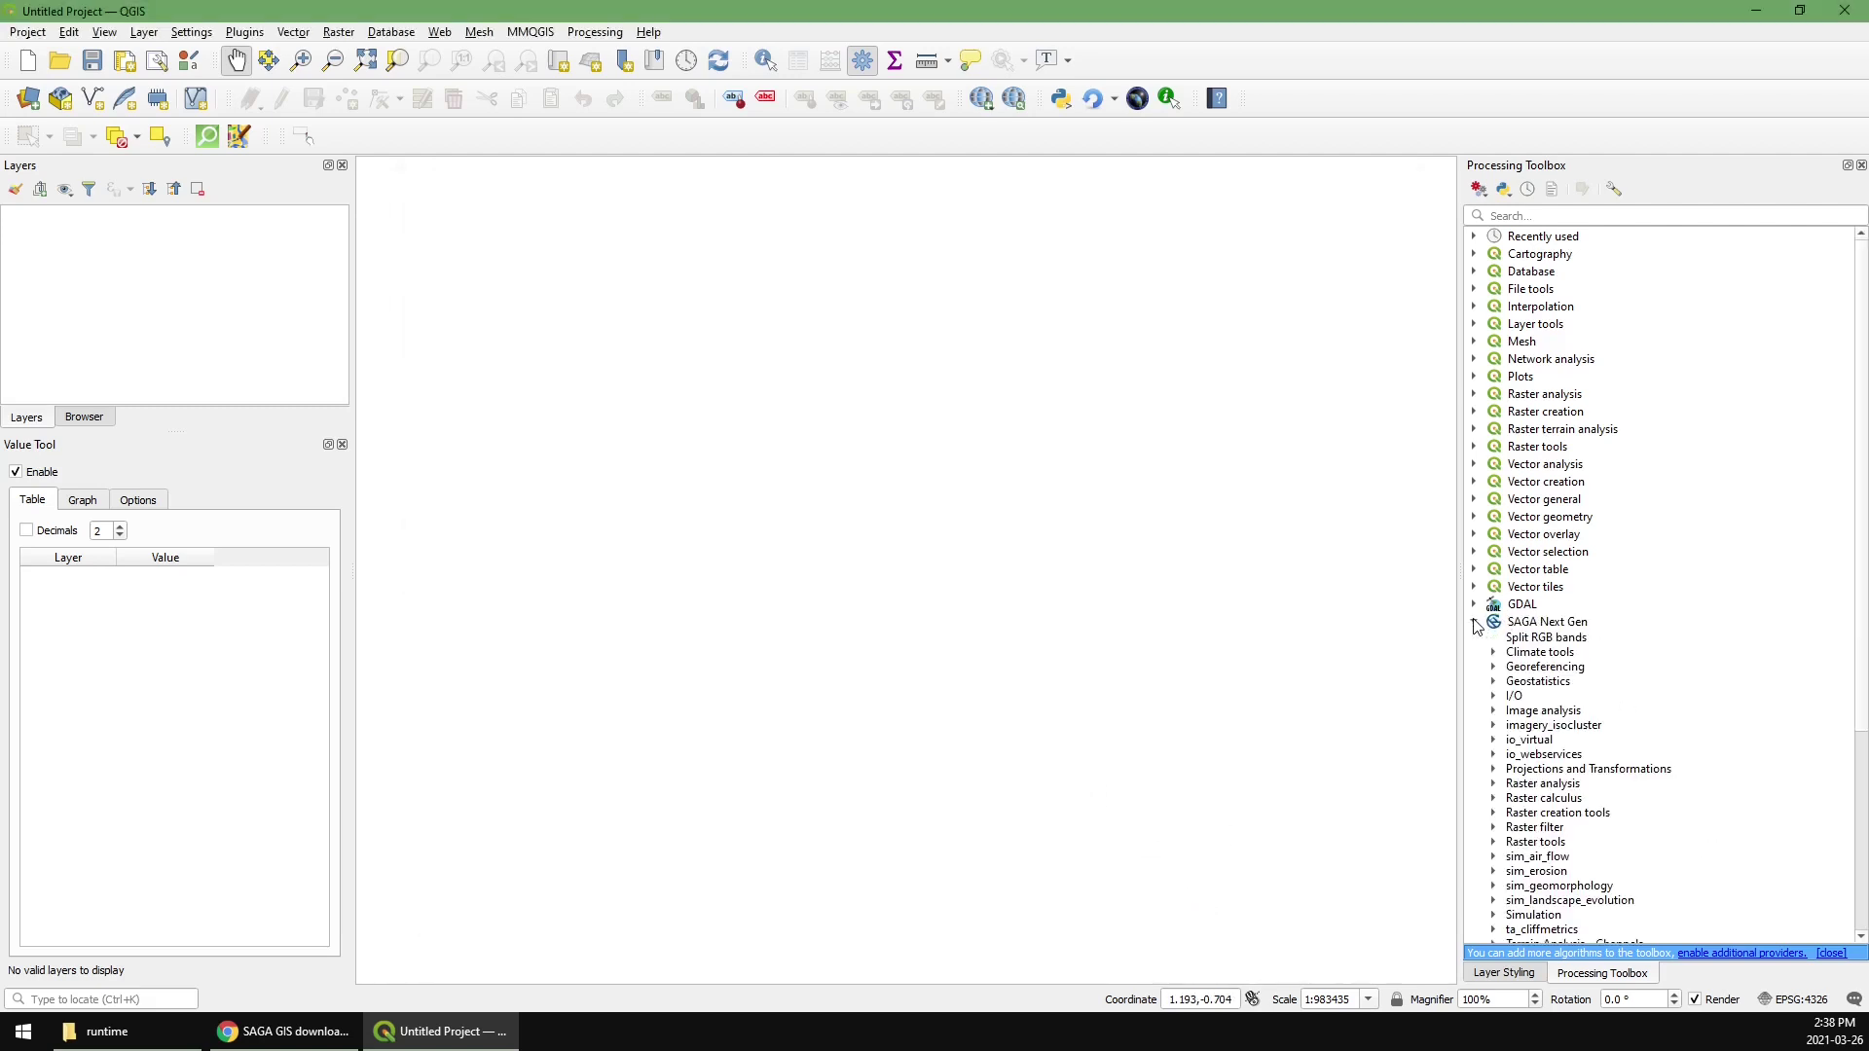
scroll(1478, 626, "down", 5)
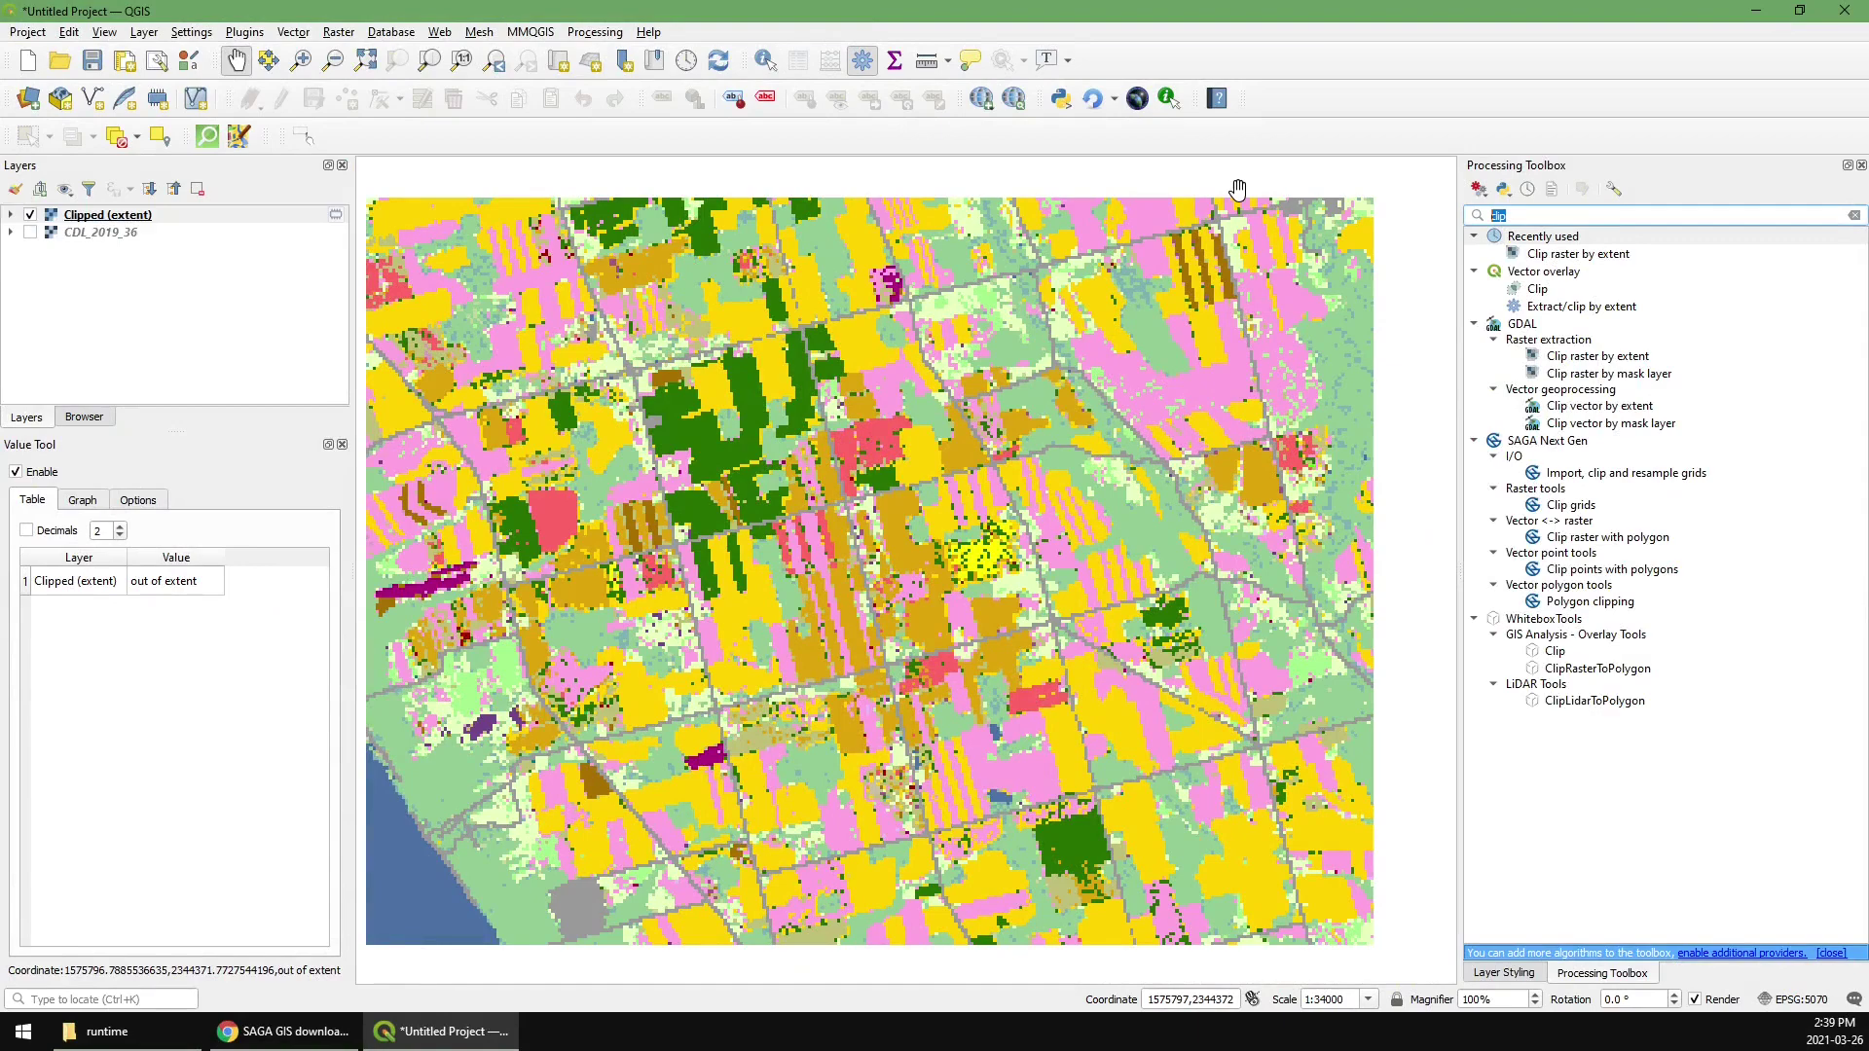
Search the toolbox for 'major' and open SAGA Next Gen's Majority/minority filter
type("major")
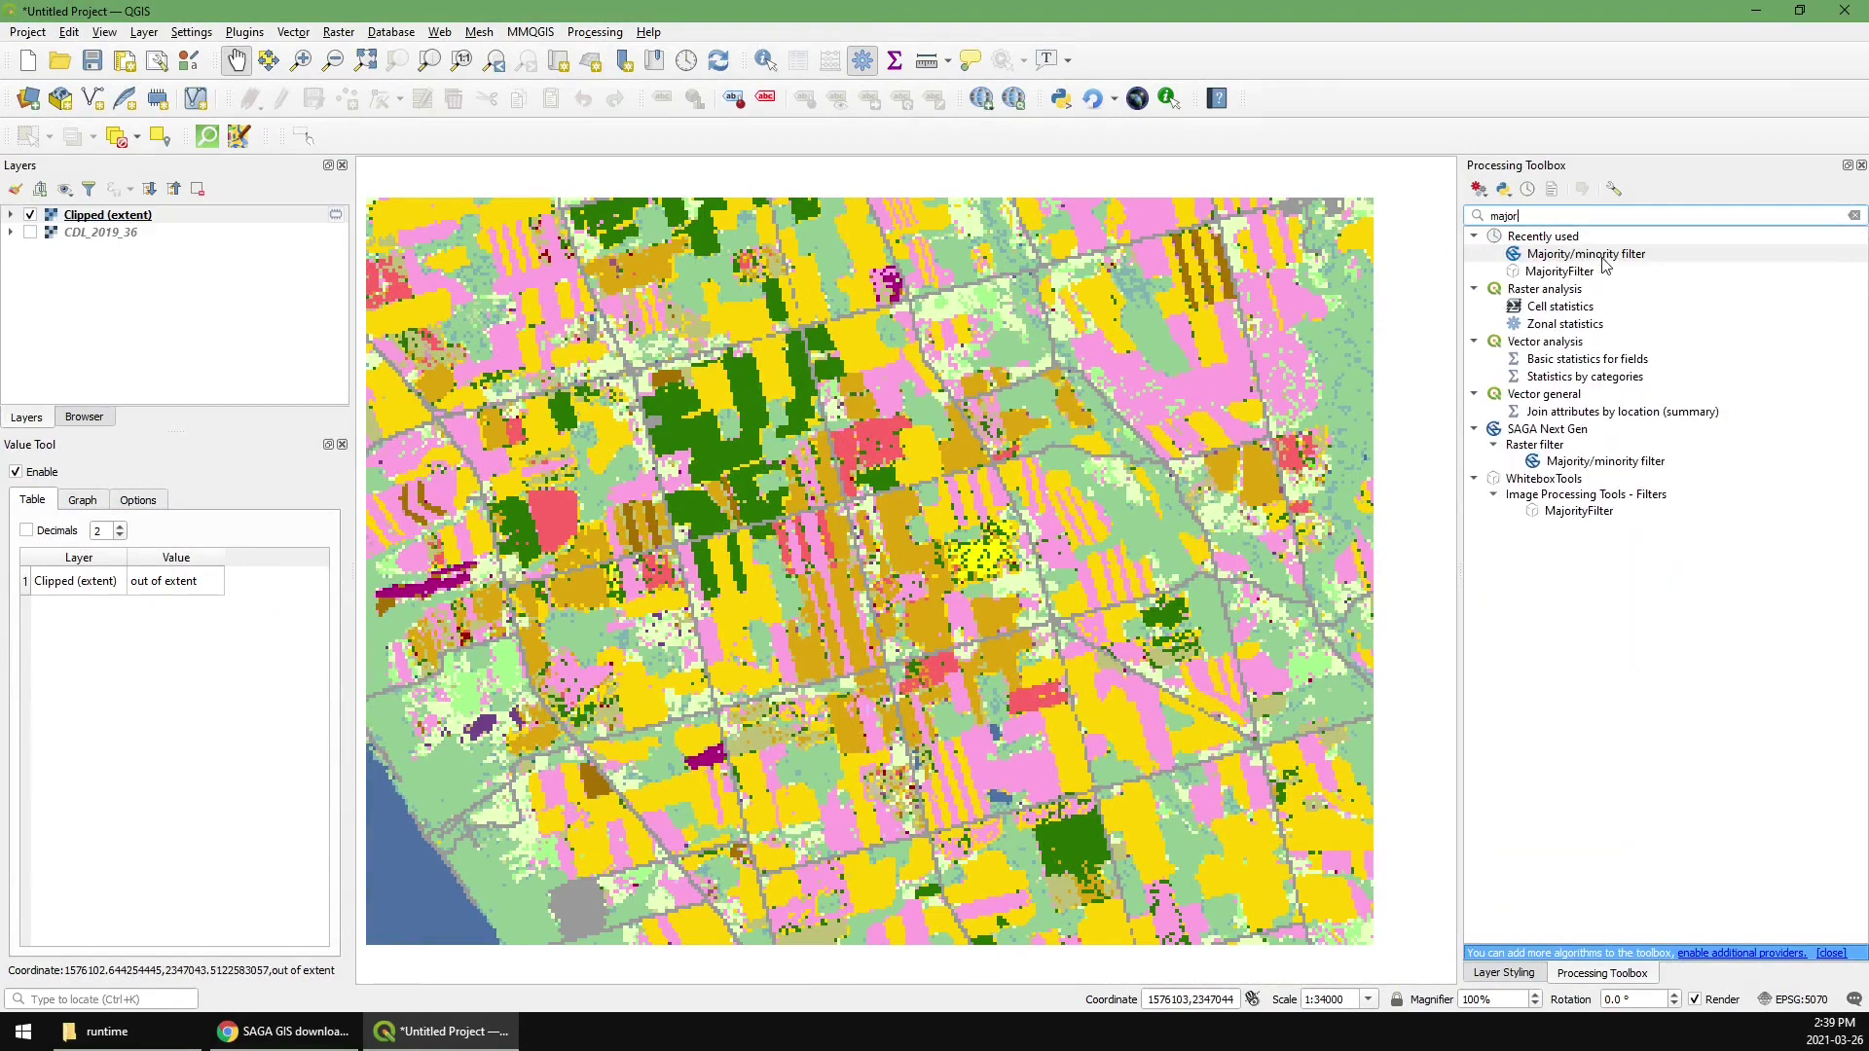
left_click(1604, 255)
double_click(1608, 259)
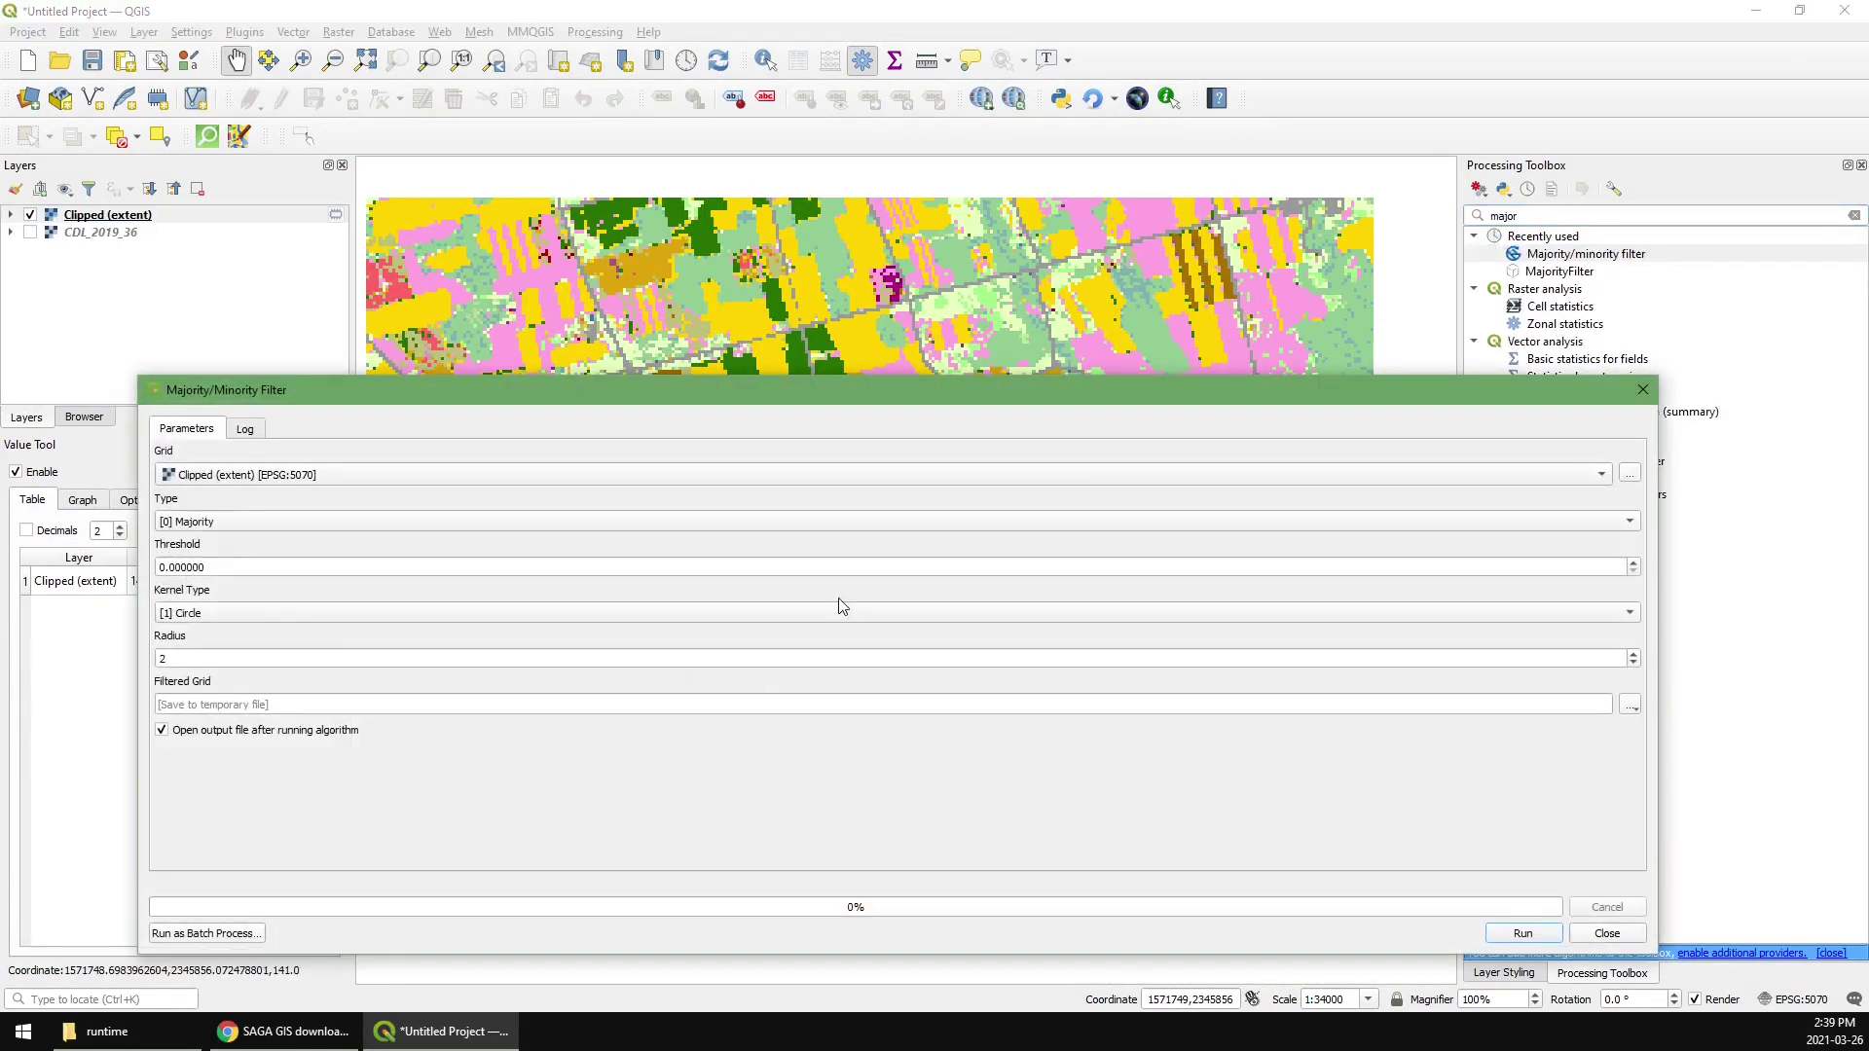
Set the kernel type to [0] Square and the radius to 1, then run the filter
left_click(206, 614)
left_click(208, 589)
double_click(188, 659)
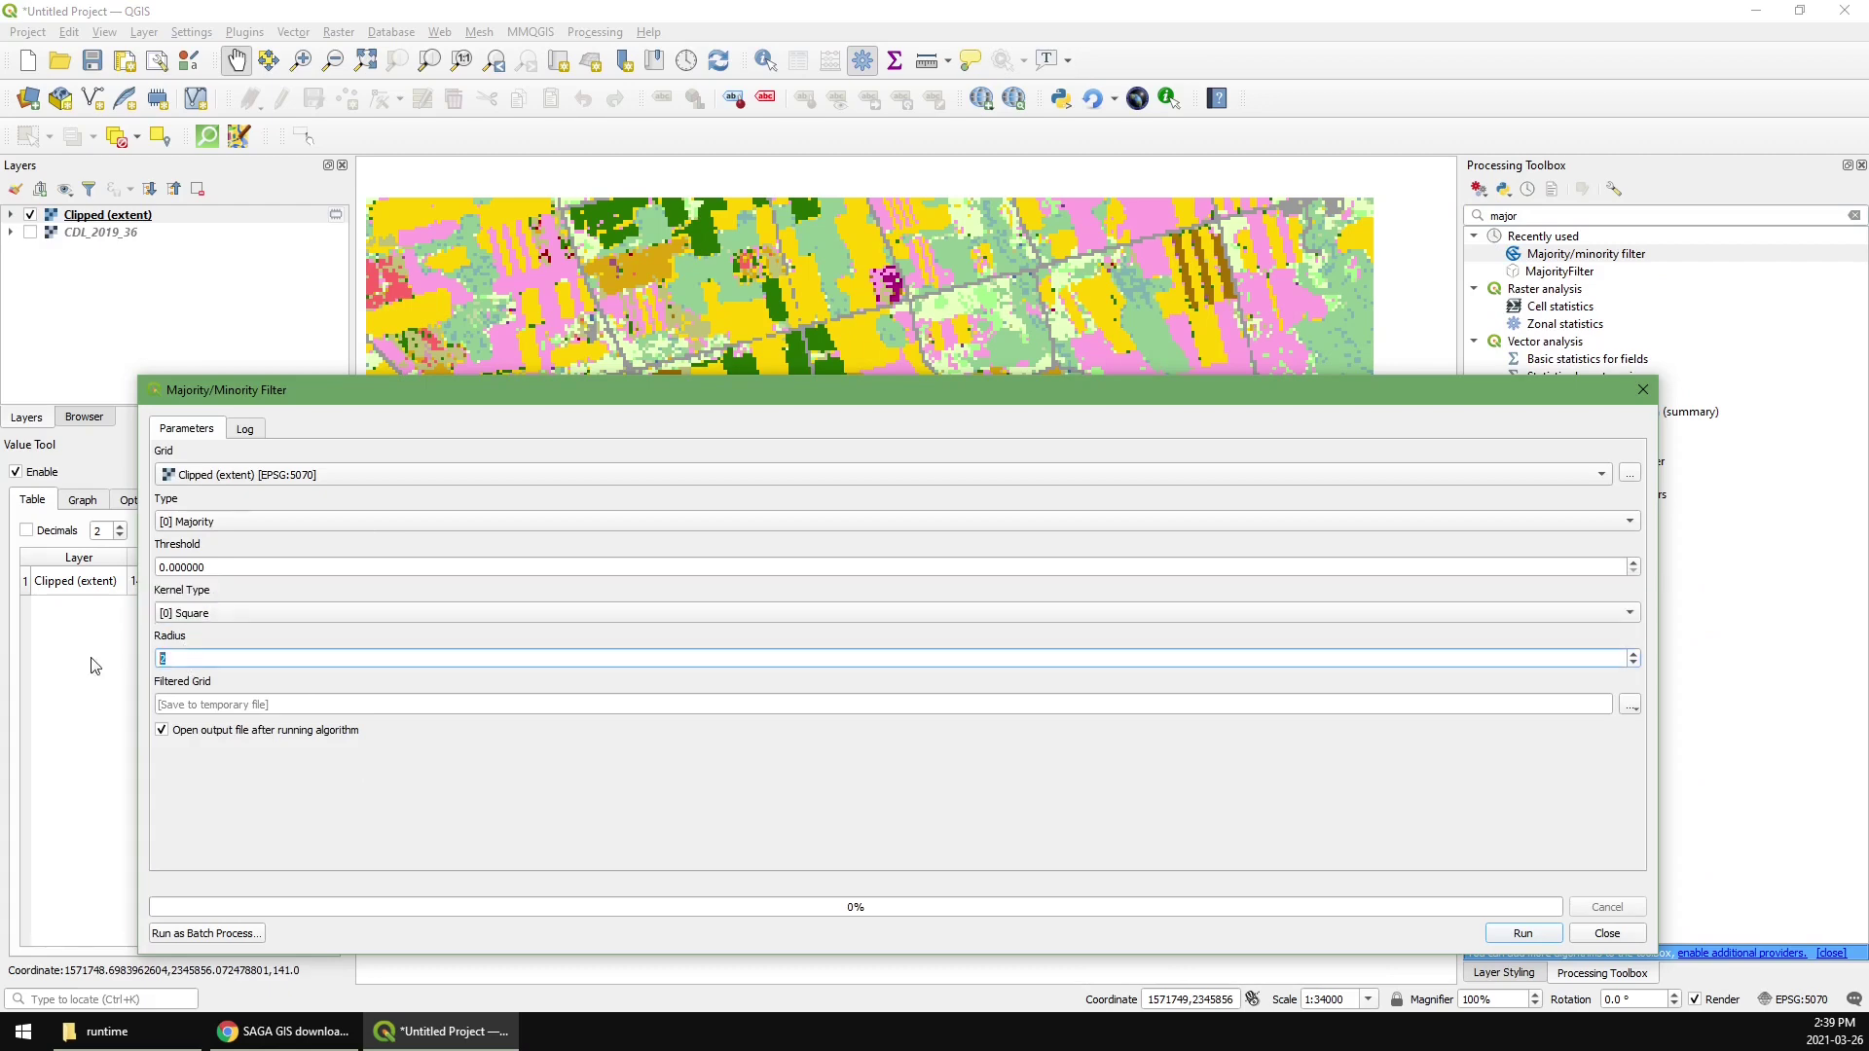
type("1")
left_click(1517, 936)
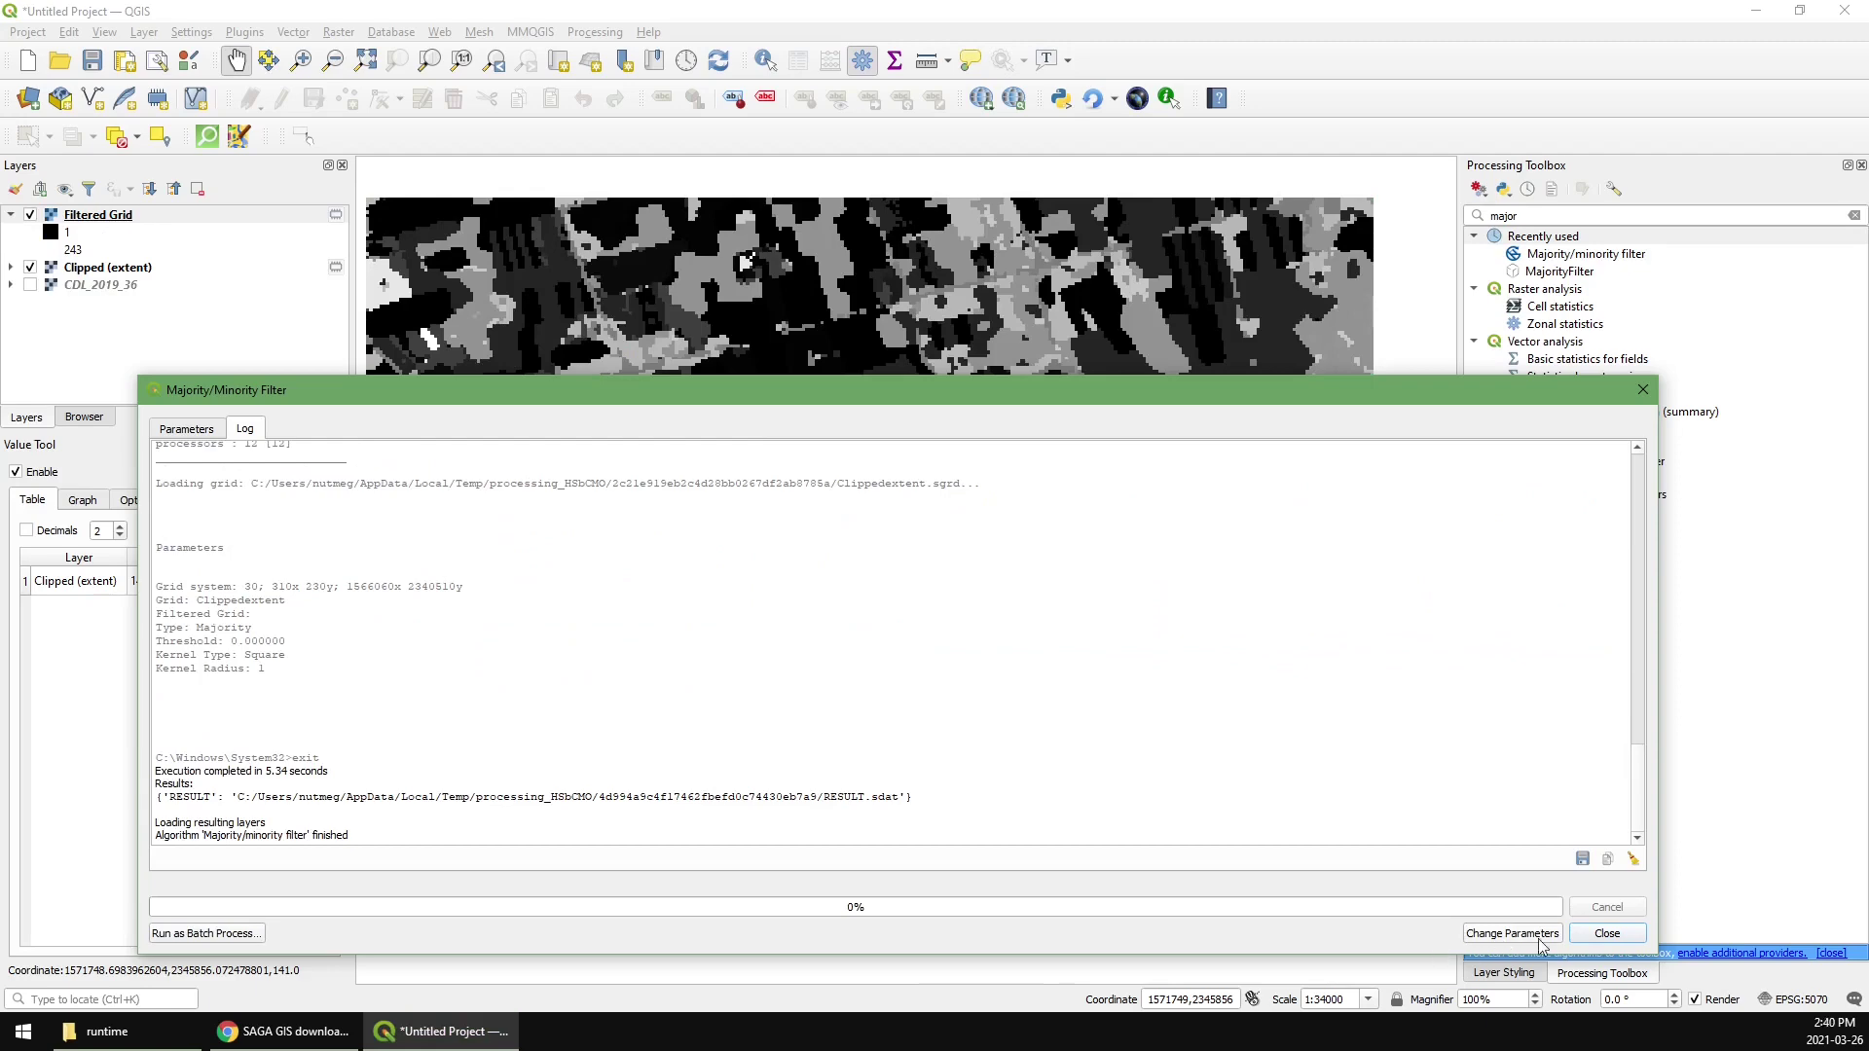
Close the finished filter dialog and copy the Clipped (extent) layer's style
left_click(1600, 935)
right_click(96, 270)
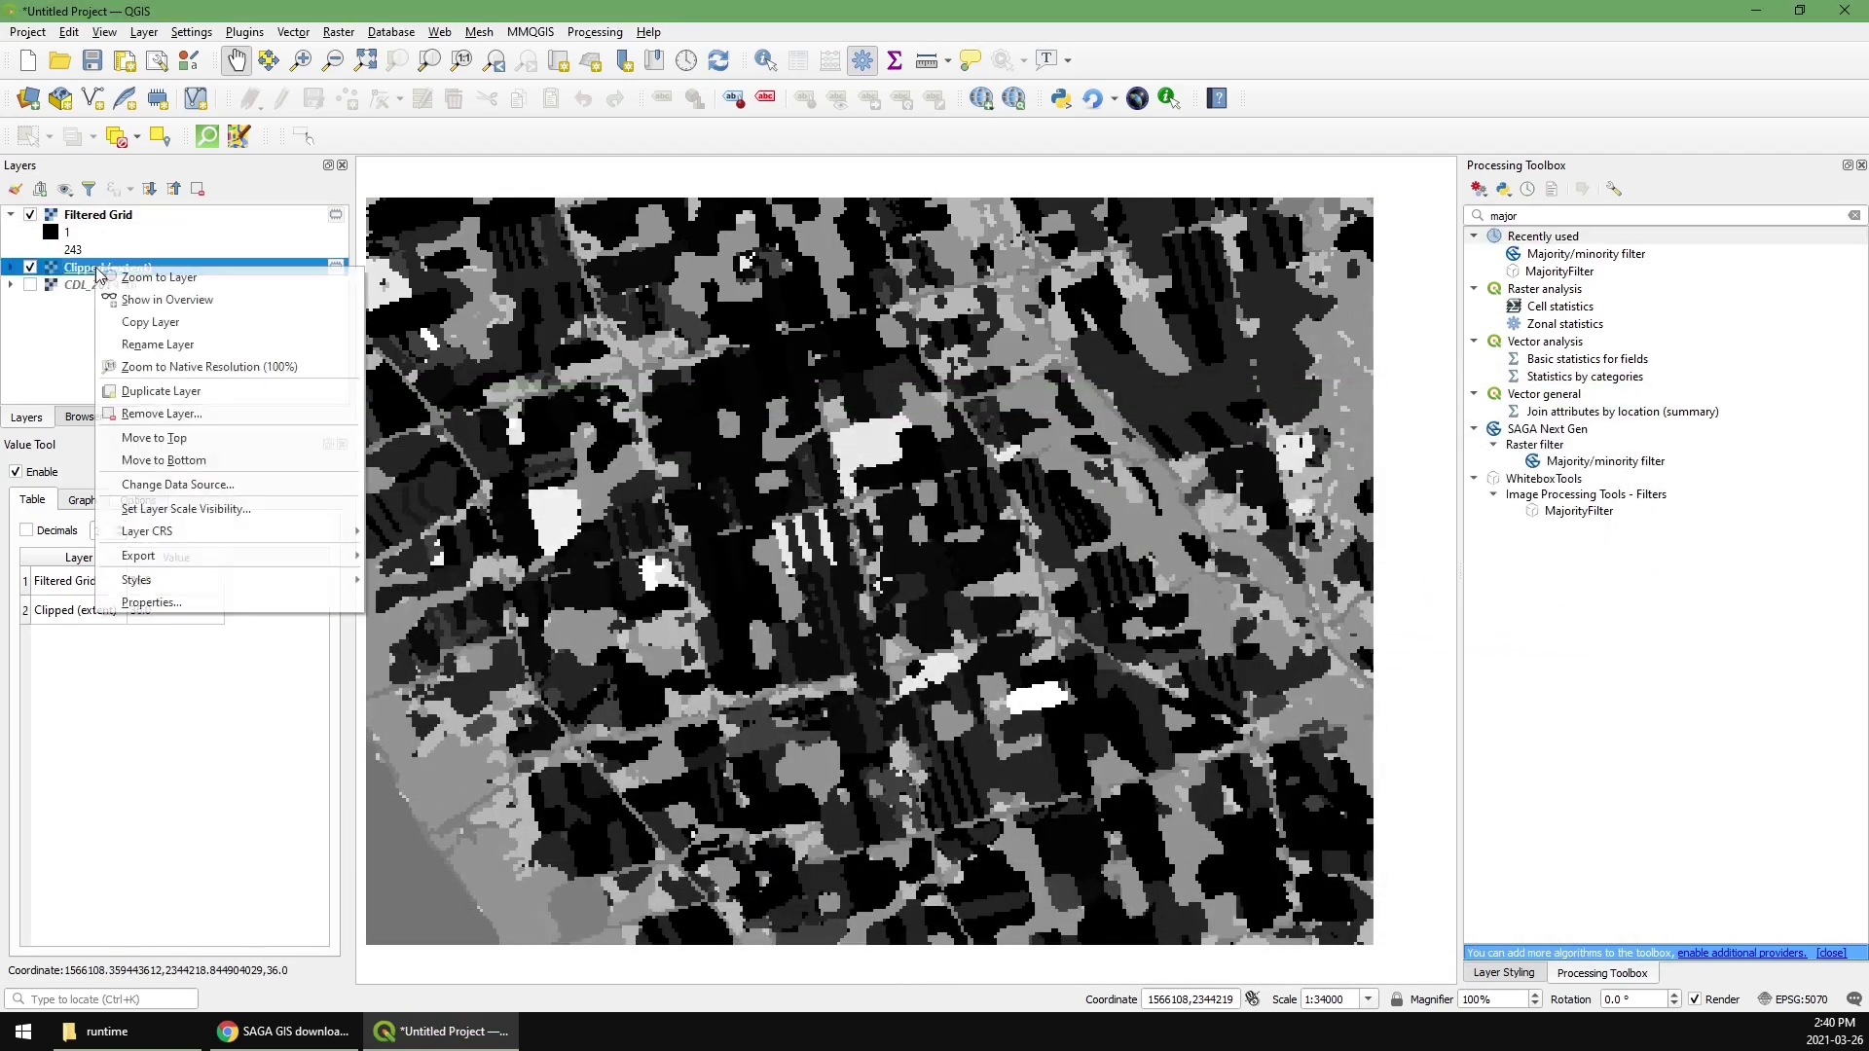
mouse_move(231, 578)
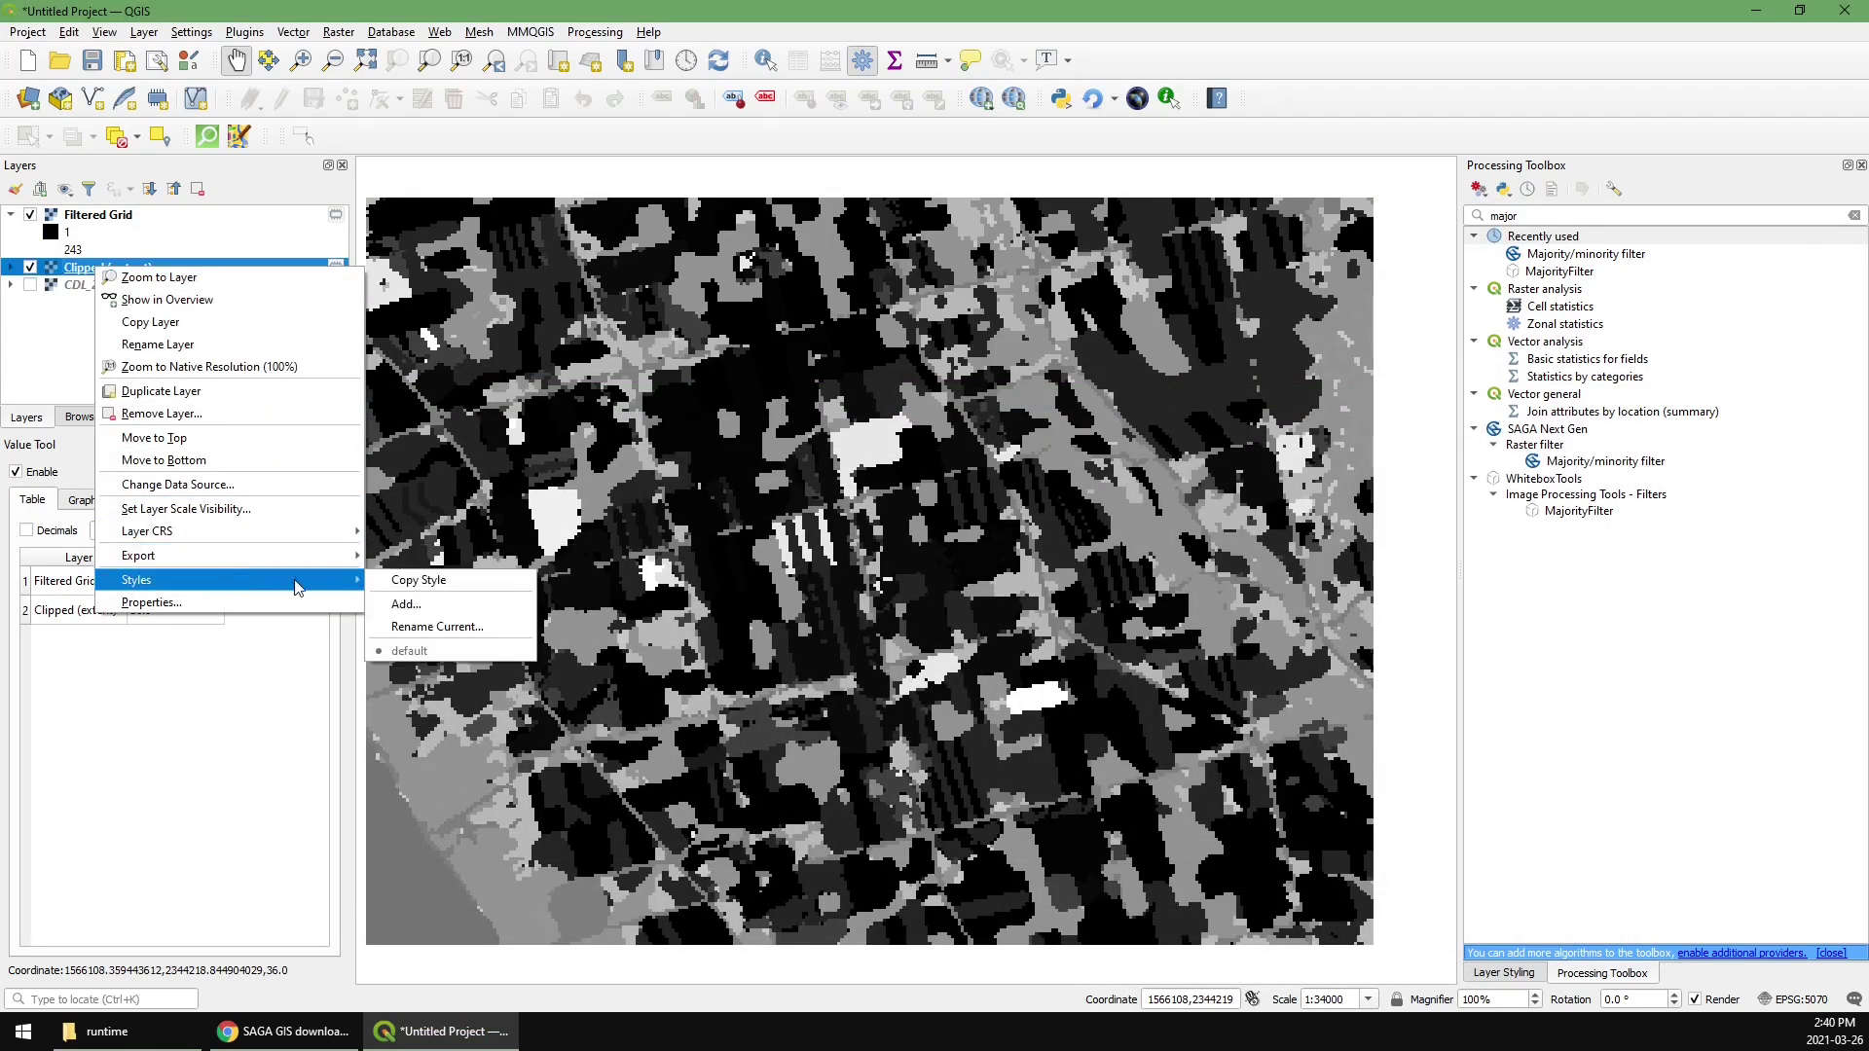
left_click(446, 581)
Paste the crop colours onto Filtered Grid and toggle its visibility to compare with the original
right_click(102, 215)
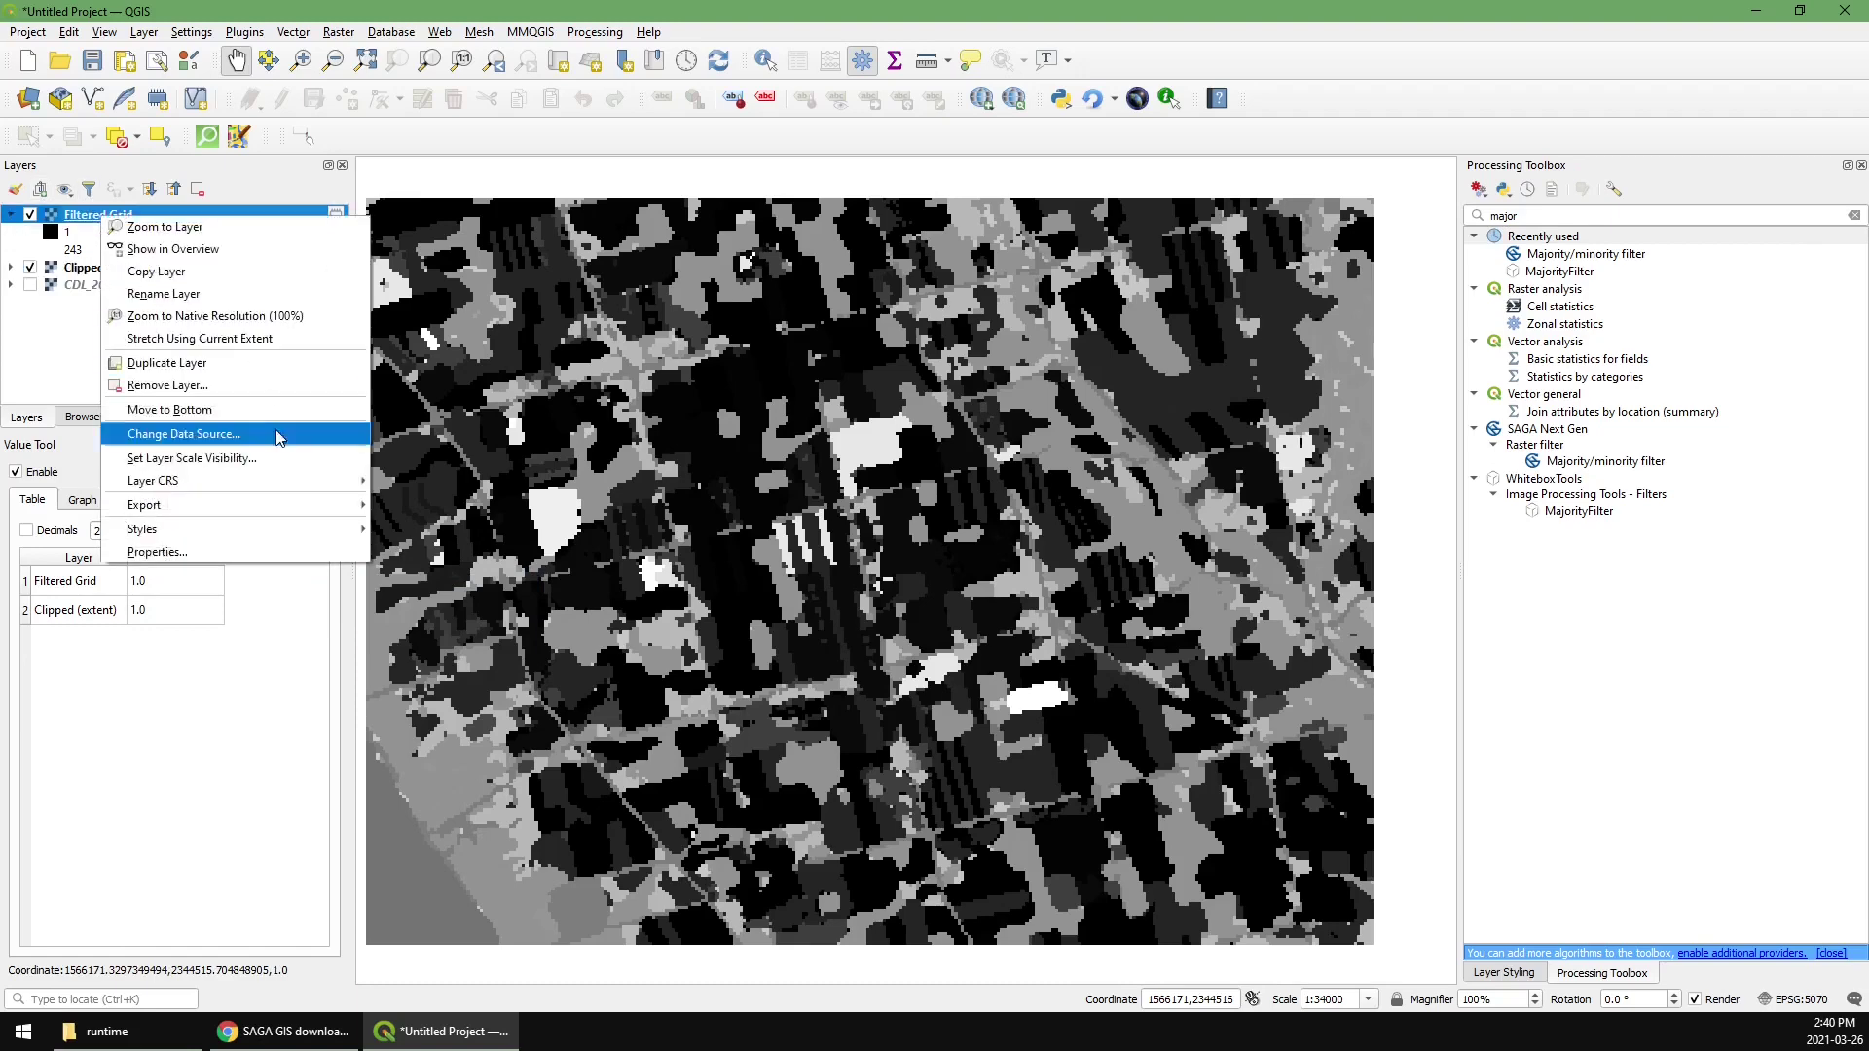
mouse_move(299, 529)
left_click(428, 552)
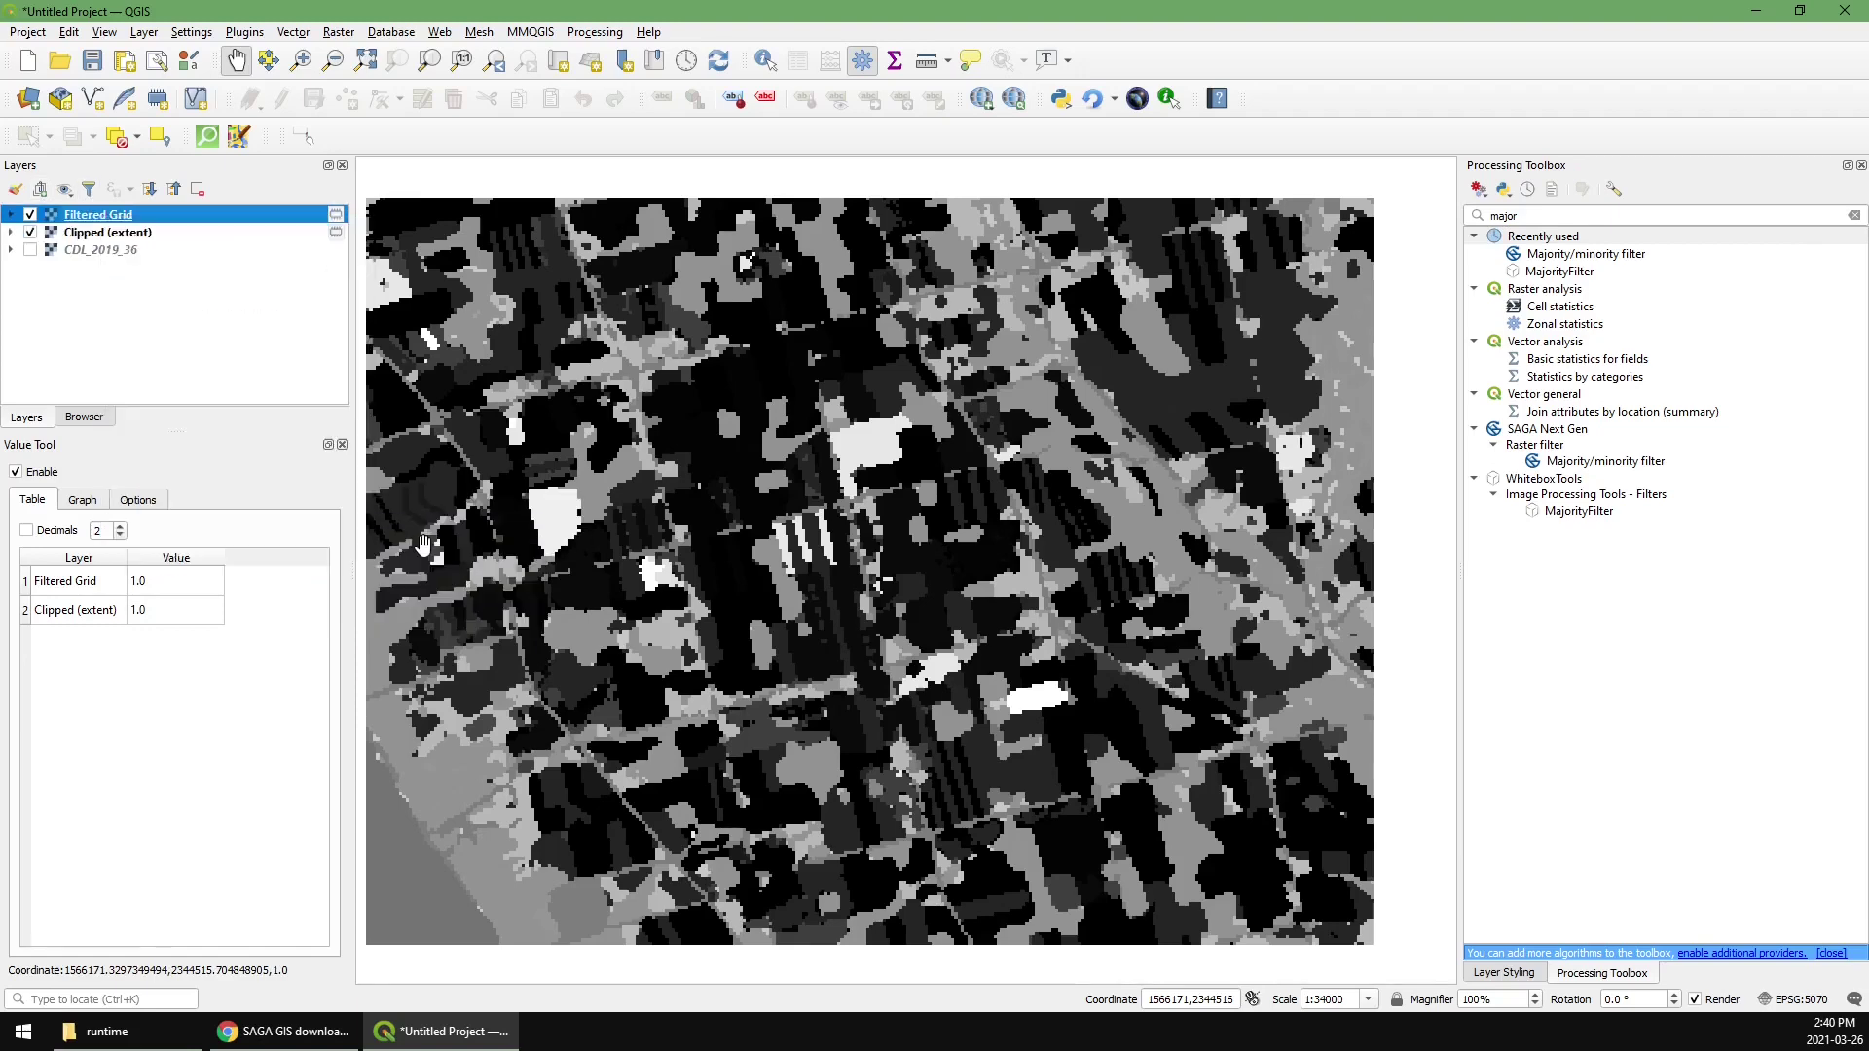
left_click(30, 215)
left_click(31, 215)
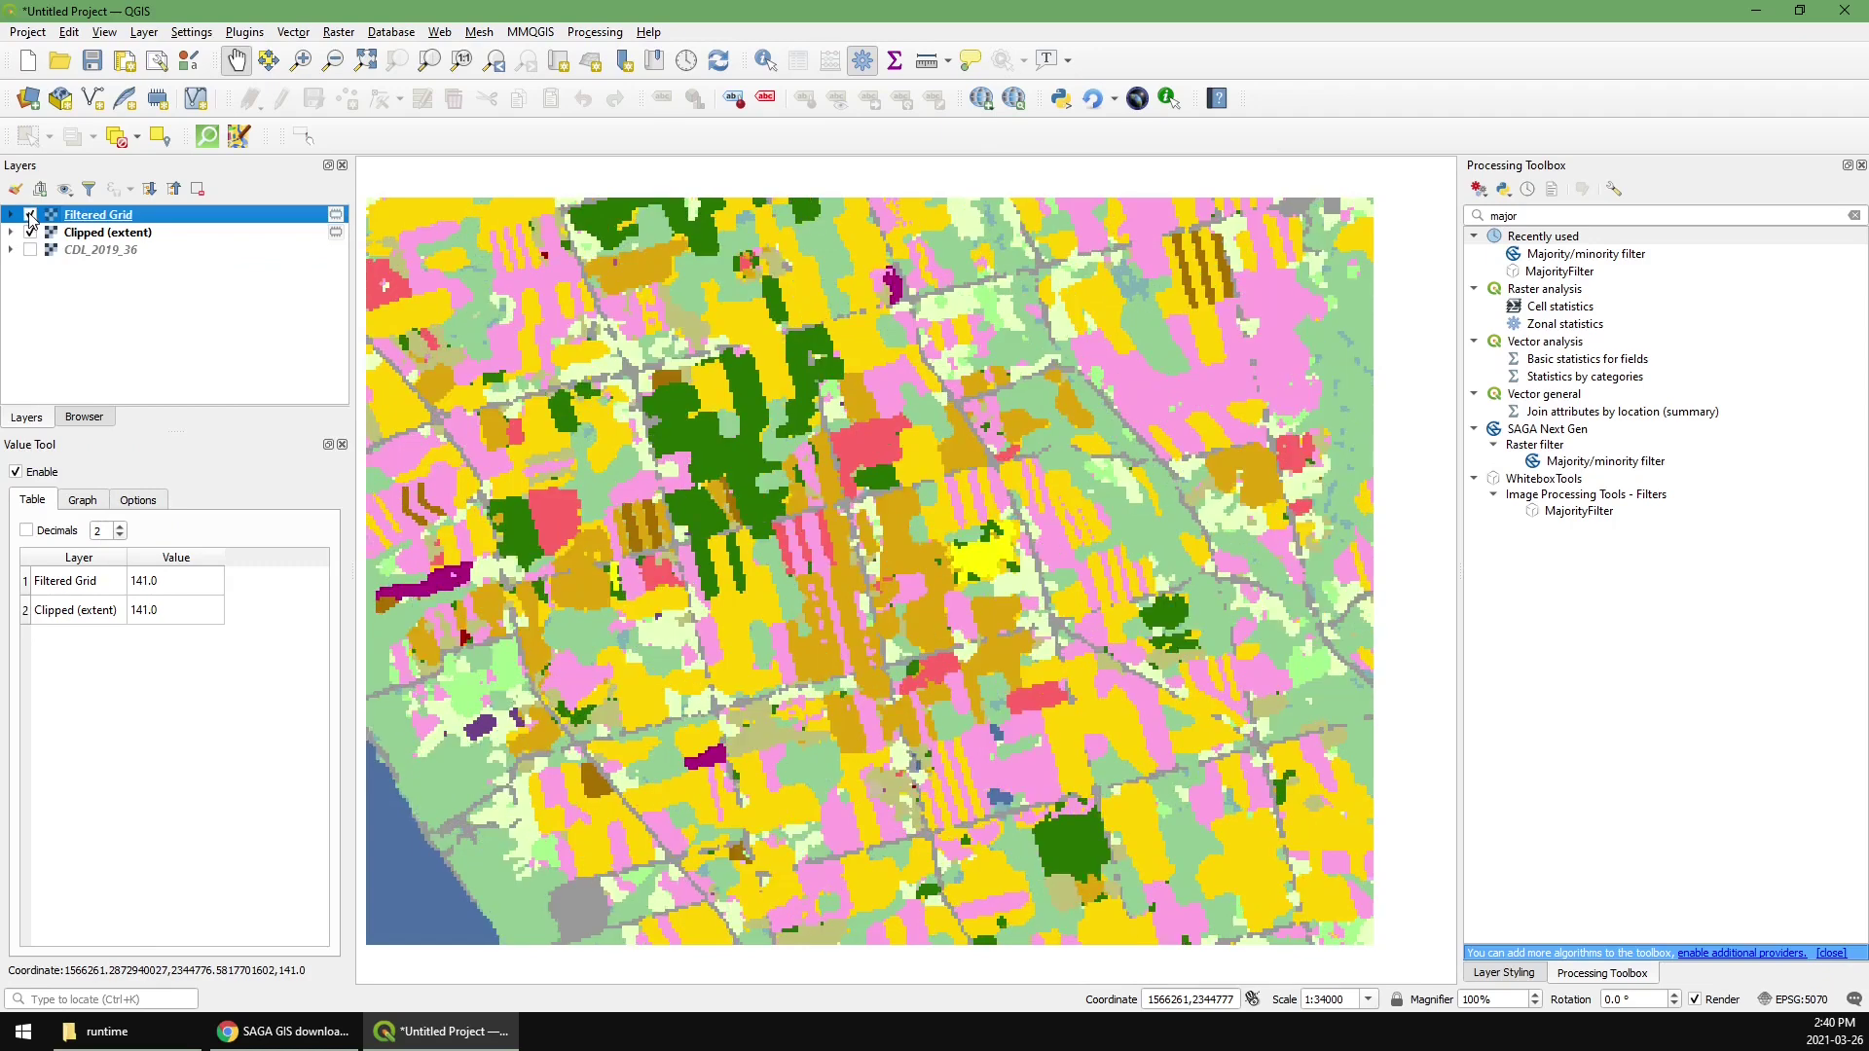